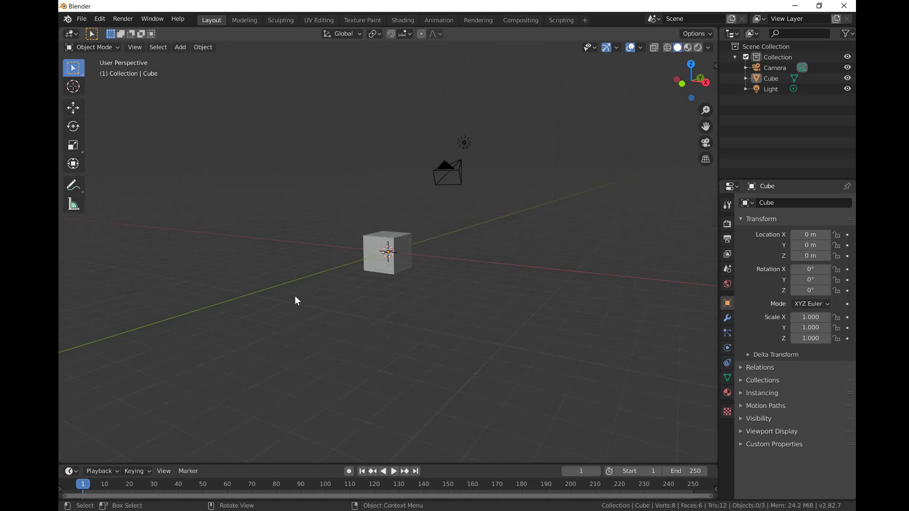
Step: Inspect the default cube from several angles and distances, including from below
scroll(295, 296, "up", 2)
middle_click_drag(338, 305, 366, 317)
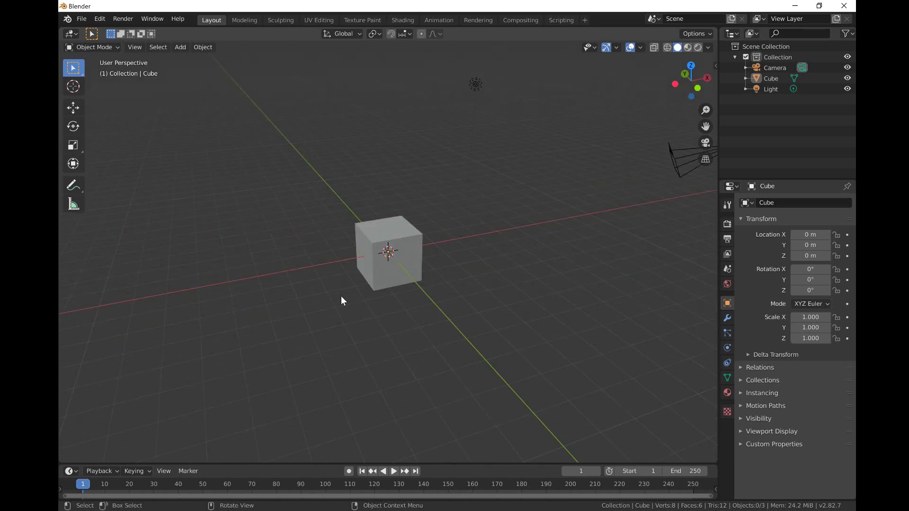
middle_click_drag(230, 291, 416, 289)
scroll(417, 289, "up", 3)
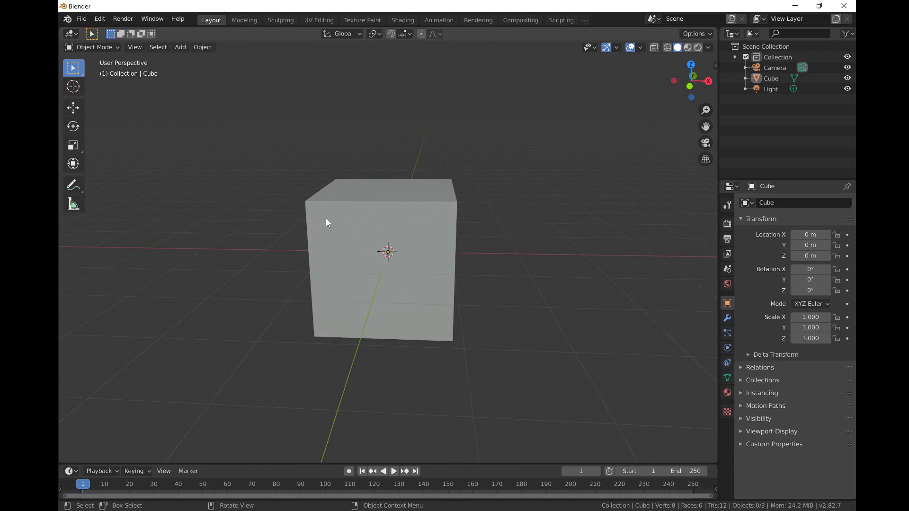
scroll(529, 146, "down", 3)
middle_click_drag(508, 155, 420, 177)
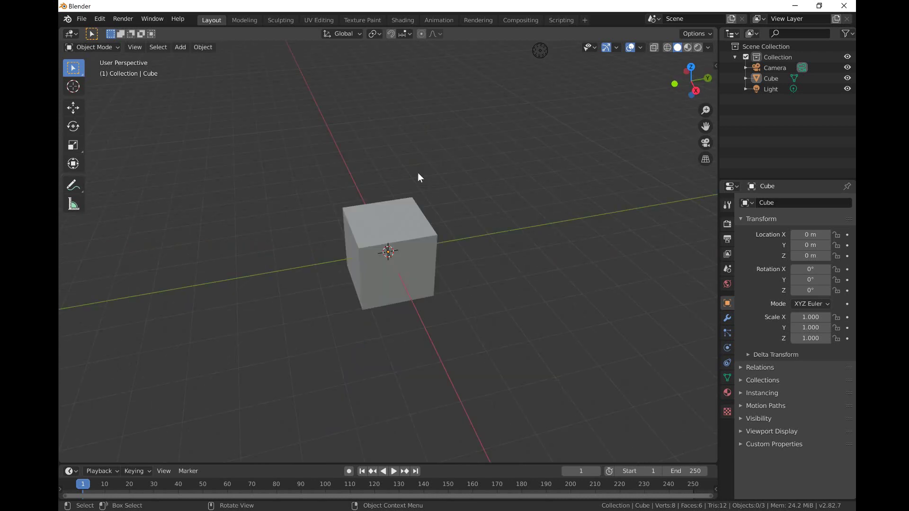
scroll(412, 166, "down", 4)
scroll(414, 190, "up", 6)
middle_click_drag(423, 212, 366, 203)
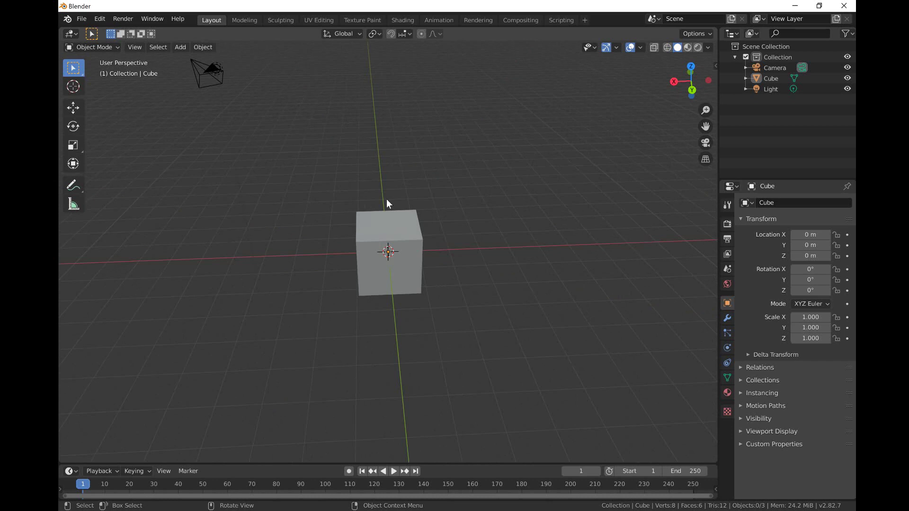
scroll(386, 204, "up", 3)
middle_click_drag(298, 184, 191, 128)
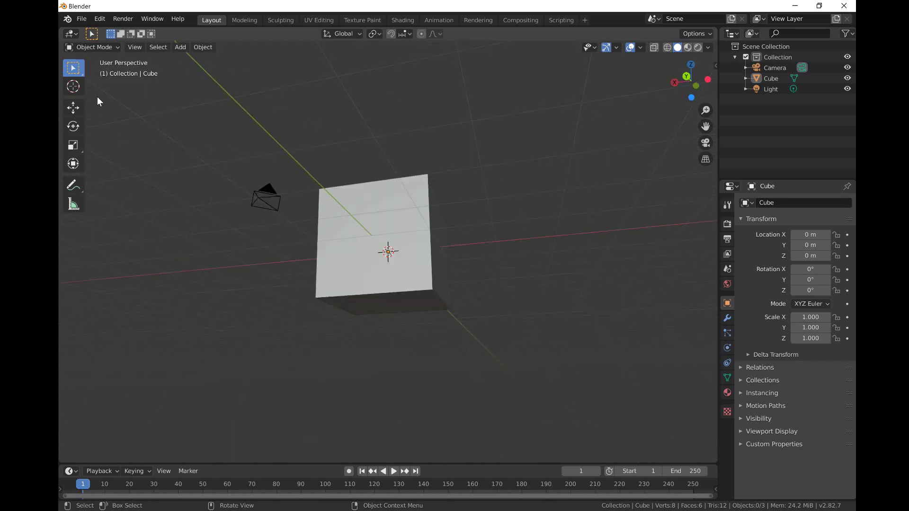
Step: Raise the cube with the Move tool along the Z axis to about 4.69 m
left_click(74, 108)
scroll(375, 186, "down", 3)
middle_click_drag(377, 192, 378, 227)
scroll(397, 276, "up", 2)
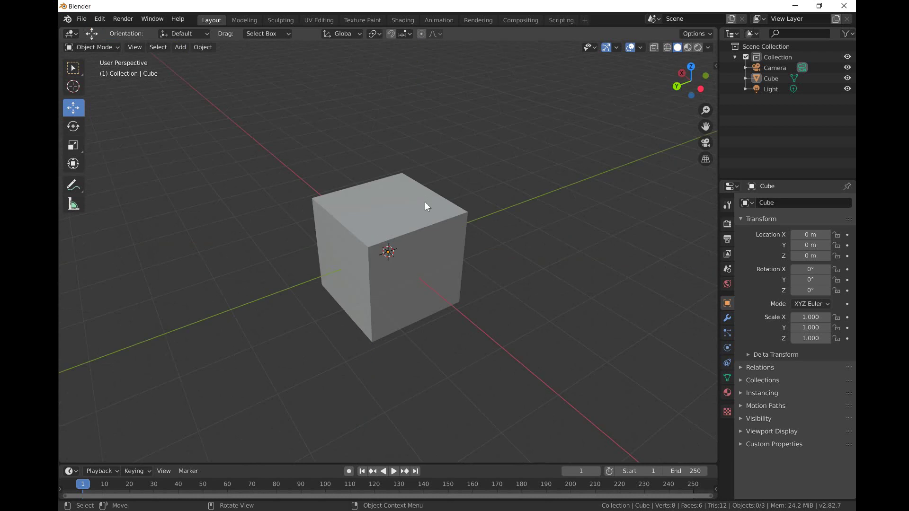
scroll(443, 247, "down", 3)
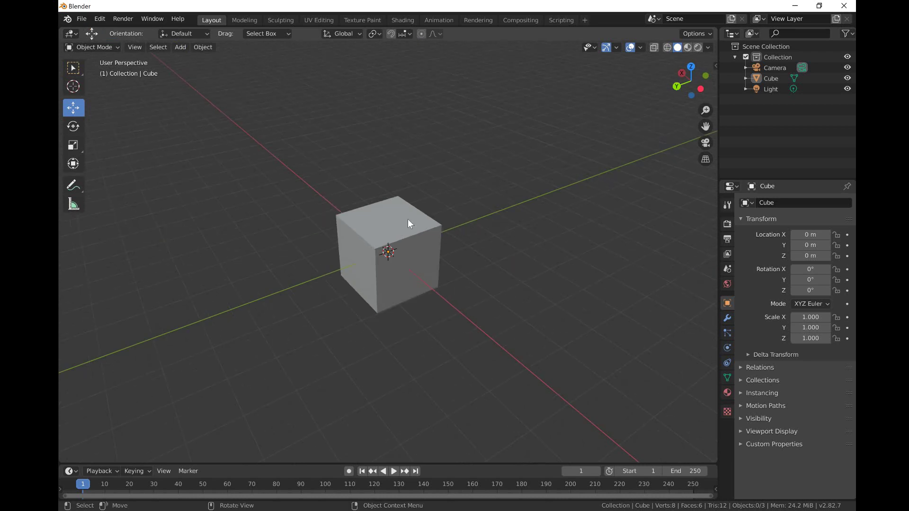
scroll(370, 226, "up", 1)
left_click(383, 221)
left_click_drag(386, 213, 386, 71)
middle_click_drag(431, 245, 382, 183)
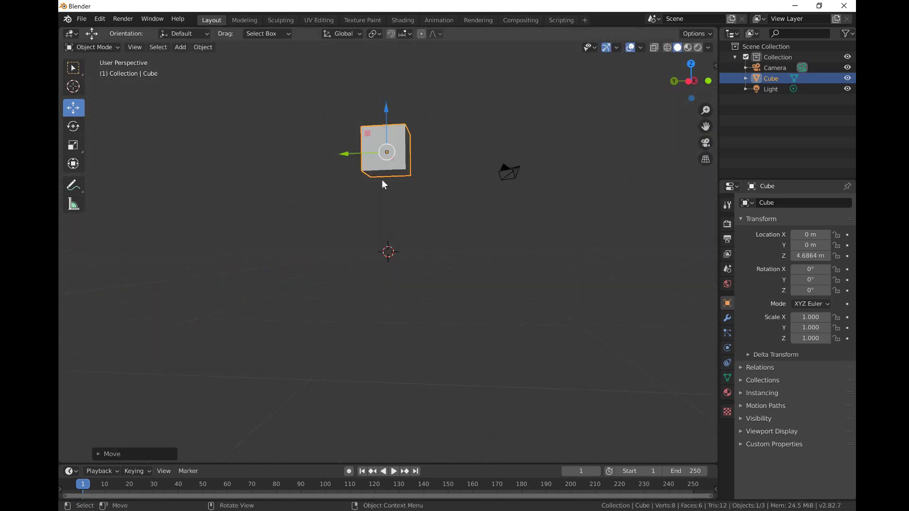
Step: Duplicate the raised cube and lower the copy along the Z axis to about 3.38 m
key("shift+d")
right_click(444, 170)
left_click_drag(388, 118, 385, 148)
Step: Narrow the duplicated cube into a post by scaling it to about 0.351 in X and 0.414 in Y
left_click(73, 148)
middle_click_drag(399, 258, 399, 353)
left_click_drag(383, 204, 372, 256)
middle_click_drag(372, 256, 433, 213)
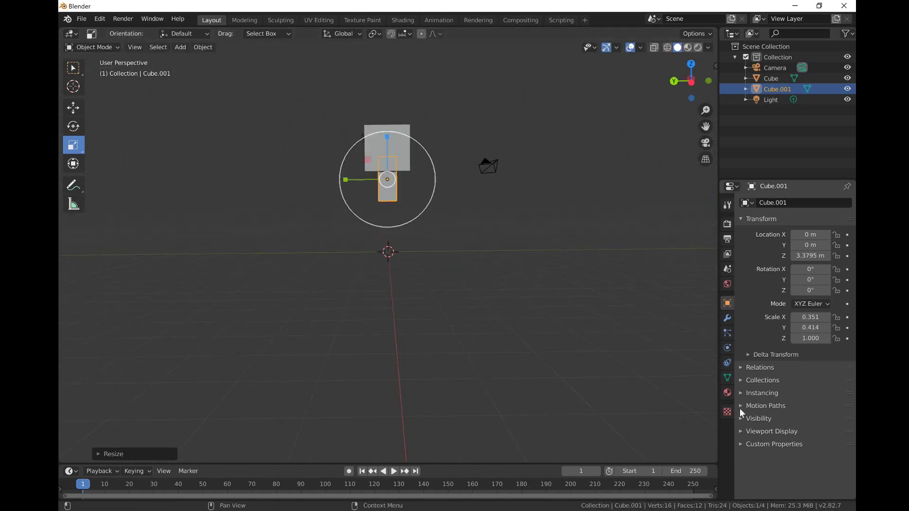
Step: Set the shared material's base color to bright green with hue 0.315 and saturation 1.000
left_click(728, 393)
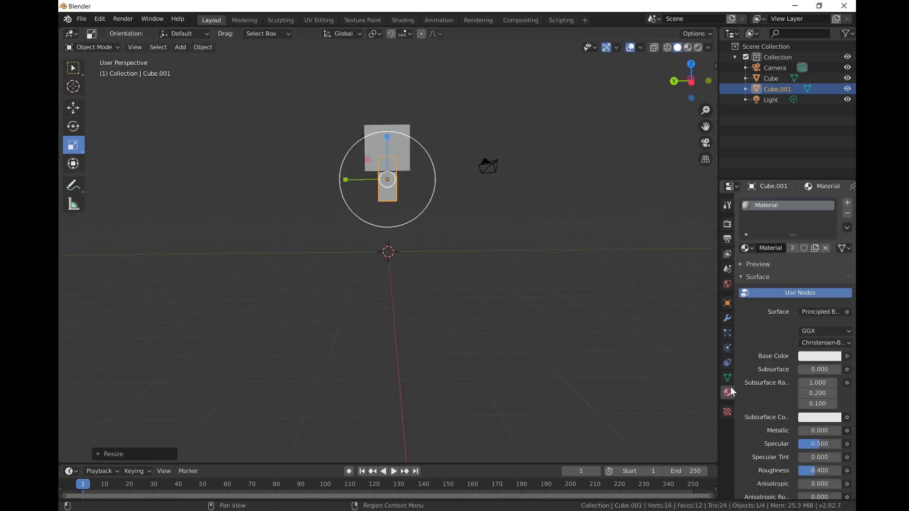
left_click(820, 356)
left_click(749, 228)
left_click_drag(749, 228, 750, 227)
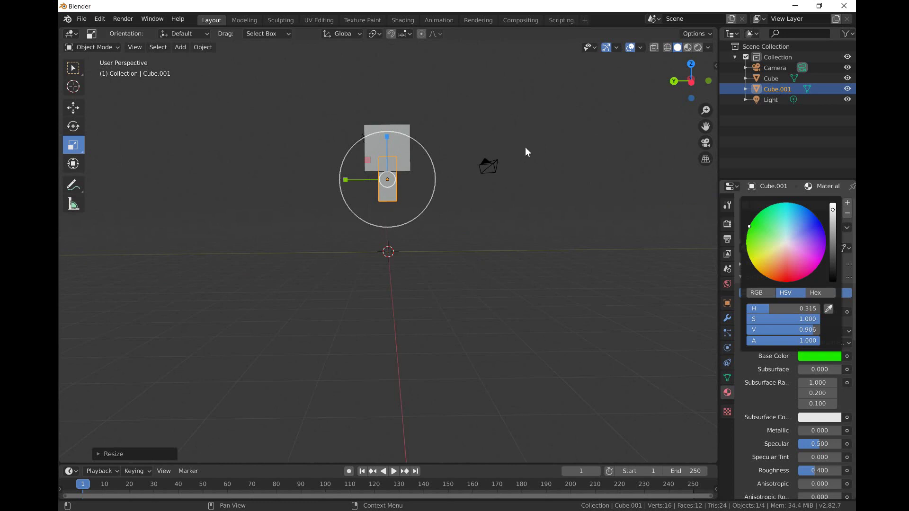
Step: Display the two-part green model in Material Preview shading and inspect it from all sides, above and below
left_click(408, 128)
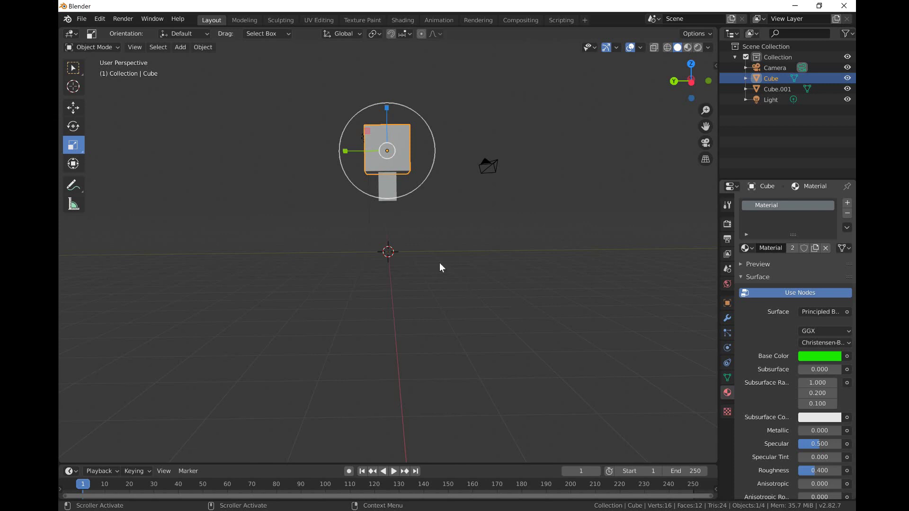
scroll(479, 273, "up", 4)
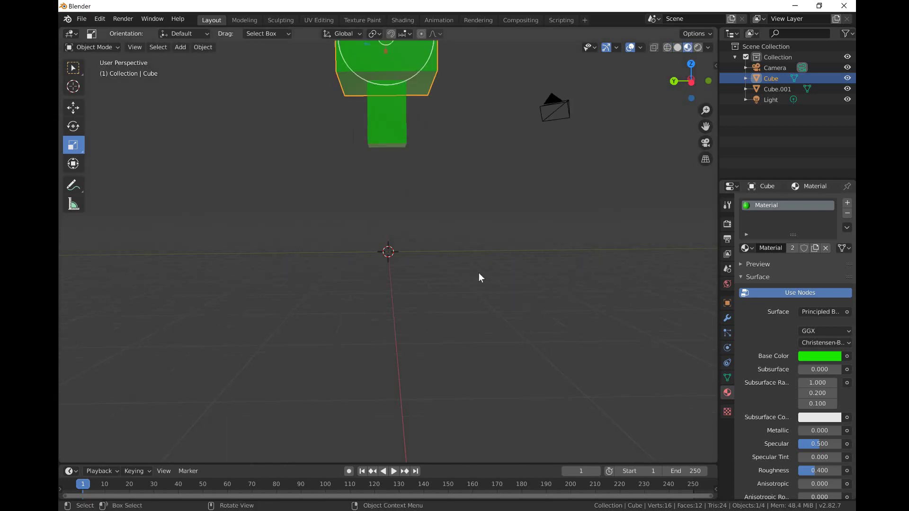
middle_click_drag(523, 198, 461, 212)
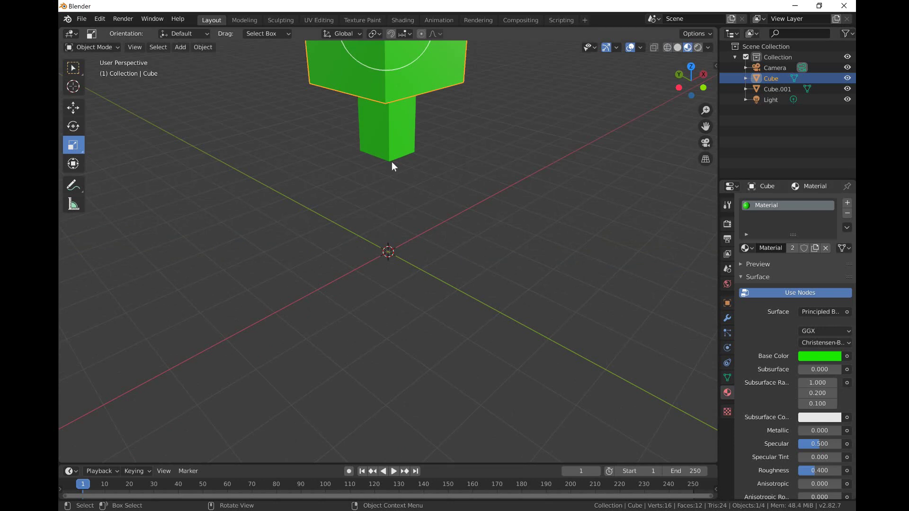
scroll(456, 182, "down", 5)
left_click(457, 183)
middle_click_drag(456, 182, 183, 154)
scroll(462, 212, "up", 5)
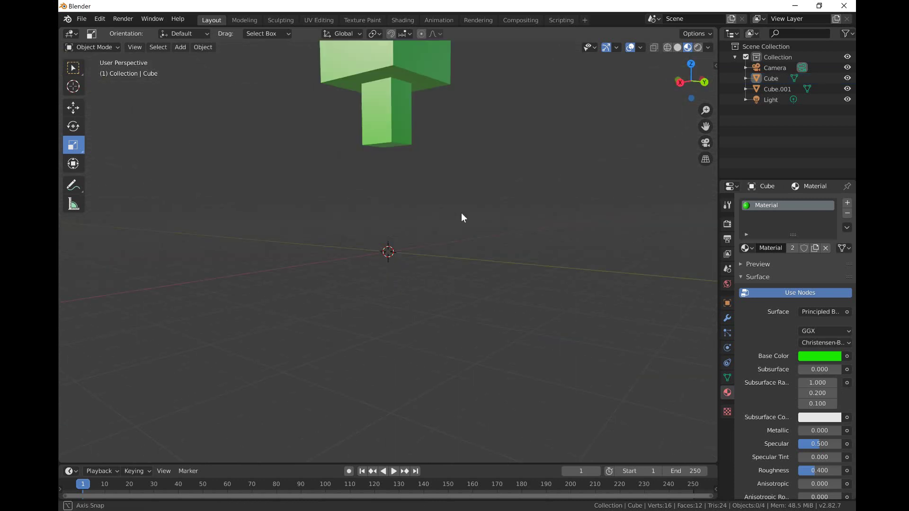
middle_click_drag(461, 212, 525, 69)
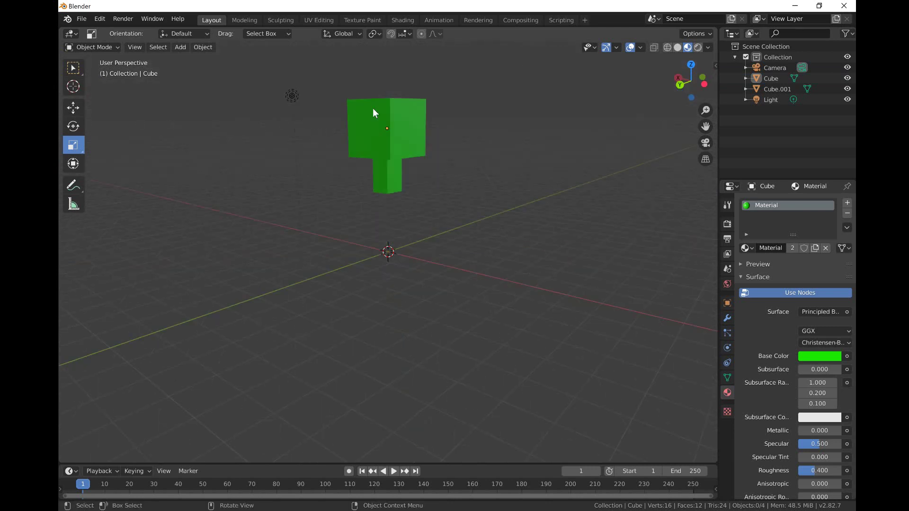
middle_click_drag(374, 112, 291, 169)
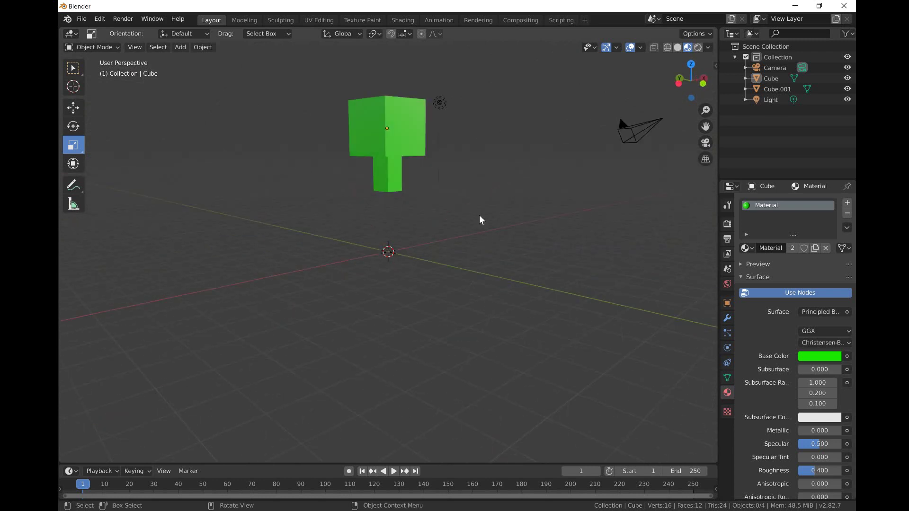
middle_click_drag(487, 197, 280, 142)
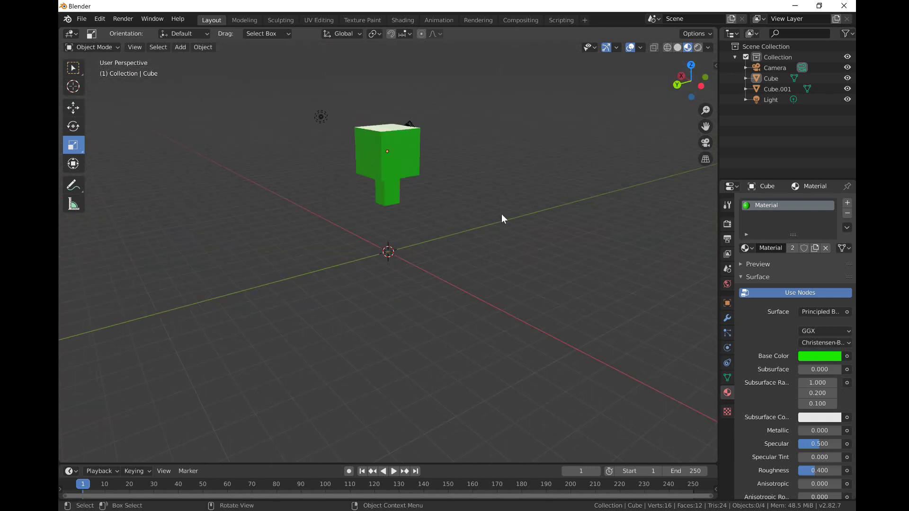
middle_click_drag(501, 217, 354, 176)
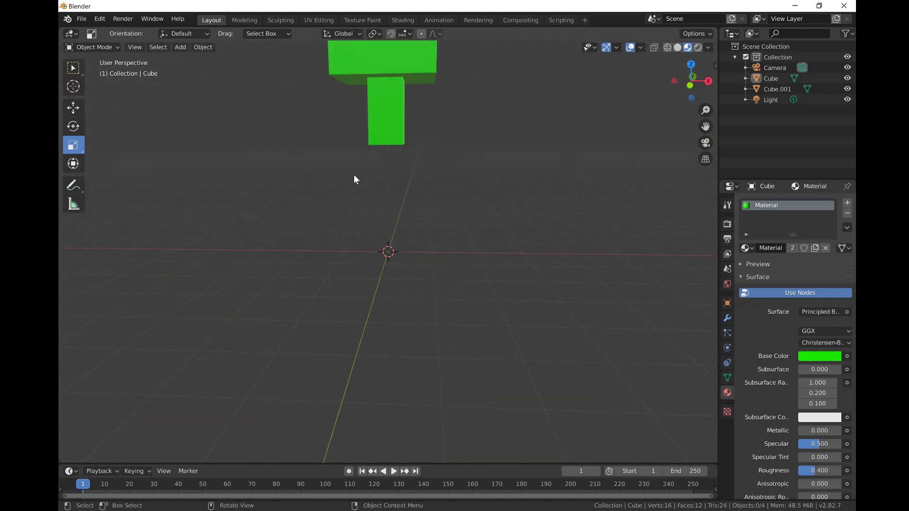
middle_click_drag(388, 151, 400, 210)
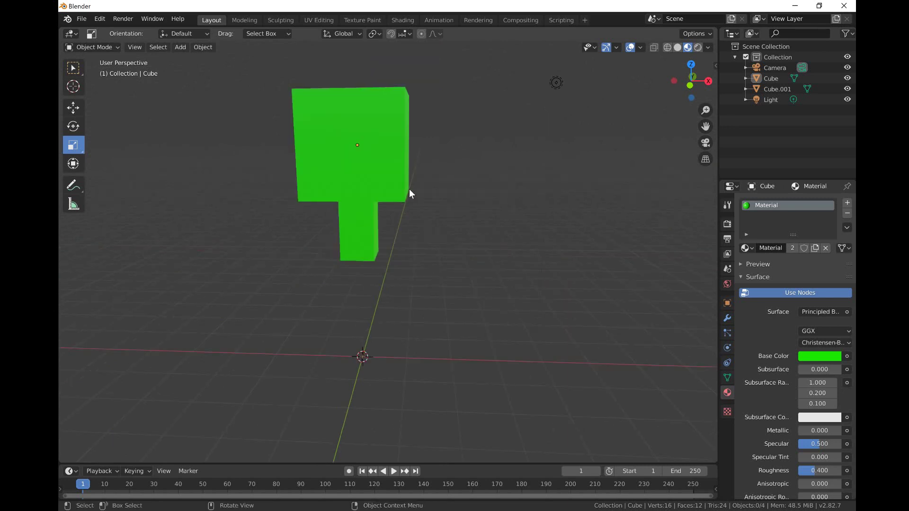
middle_click_drag(480, 233, 436, 232)
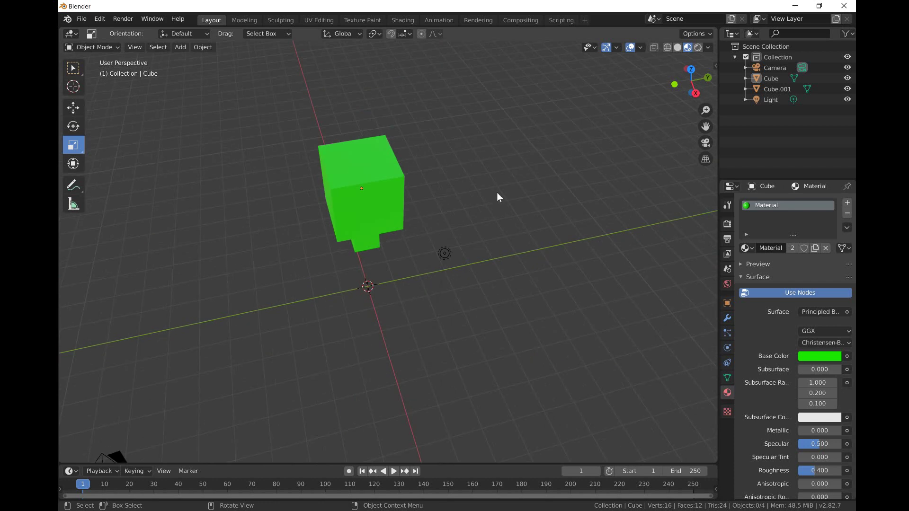
middle_click_drag(587, 178, 322, 150)
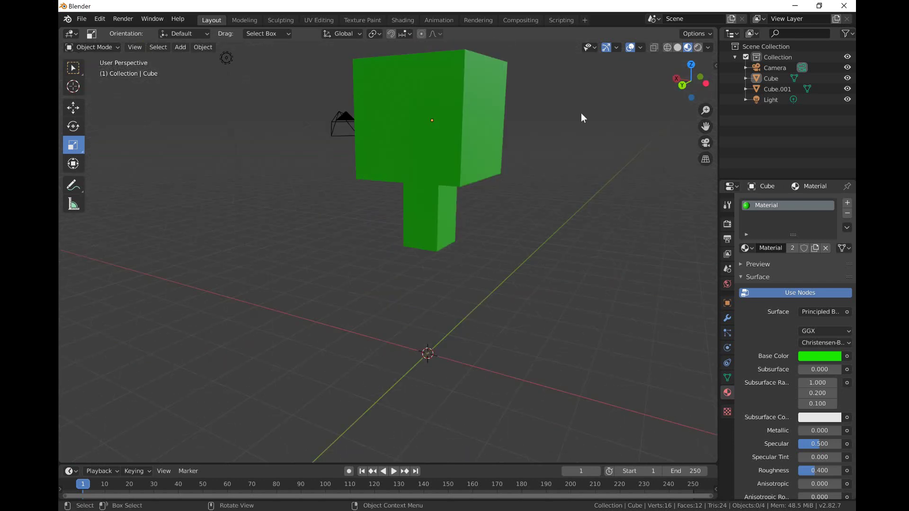
middle_click_drag(581, 113, 260, 179)
scroll(439, 104, "down", 4)
middle_click_drag(362, 207, 365, 140)
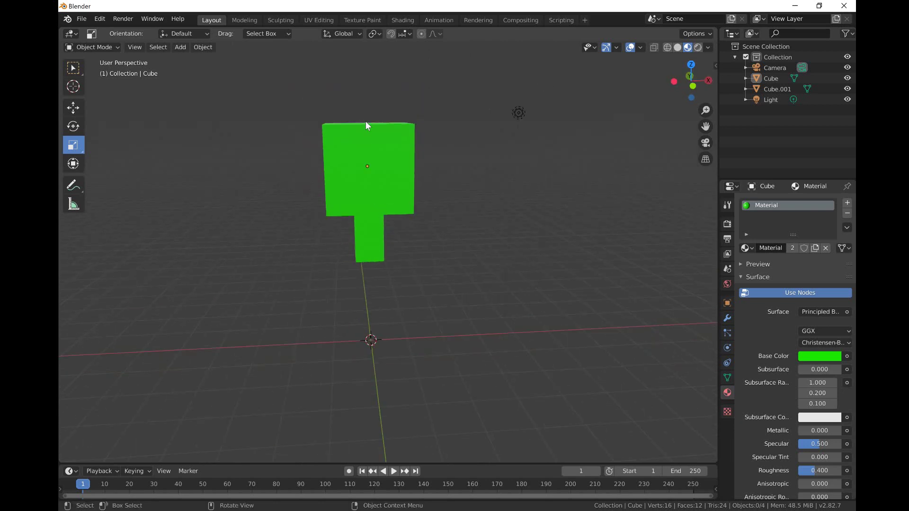
scroll(487, 223, "down", 2)
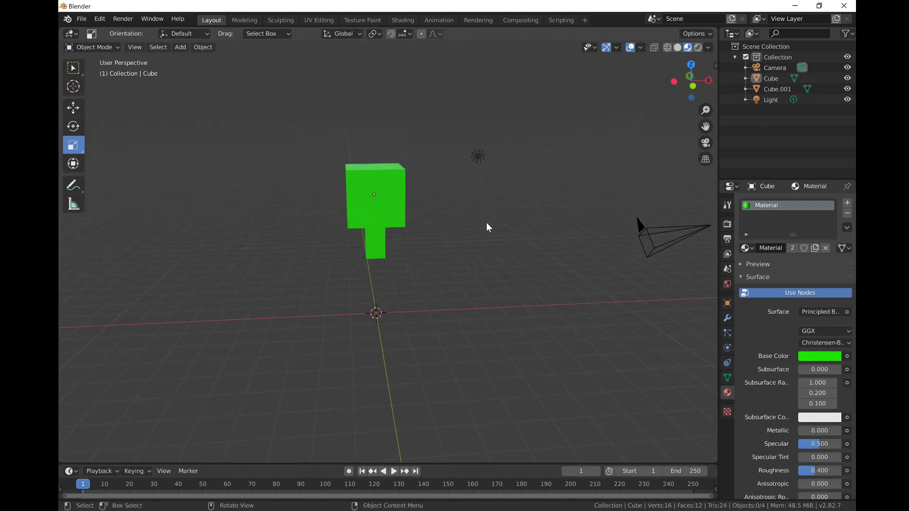
scroll(487, 222, "up", 4)
middle_click_drag(487, 223, 348, 206)
scroll(348, 206, "up", 2)
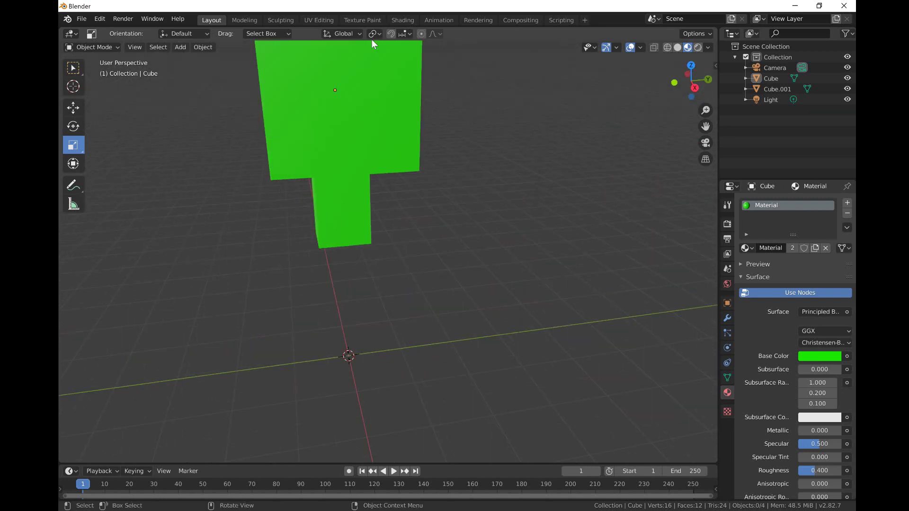
scroll(453, 147, "down", 2)
mouse_move(453, 146)
middle_mouse_down()
mouse_move(309, 152)
mouse_move(447, 140)
middle_mouse_up()
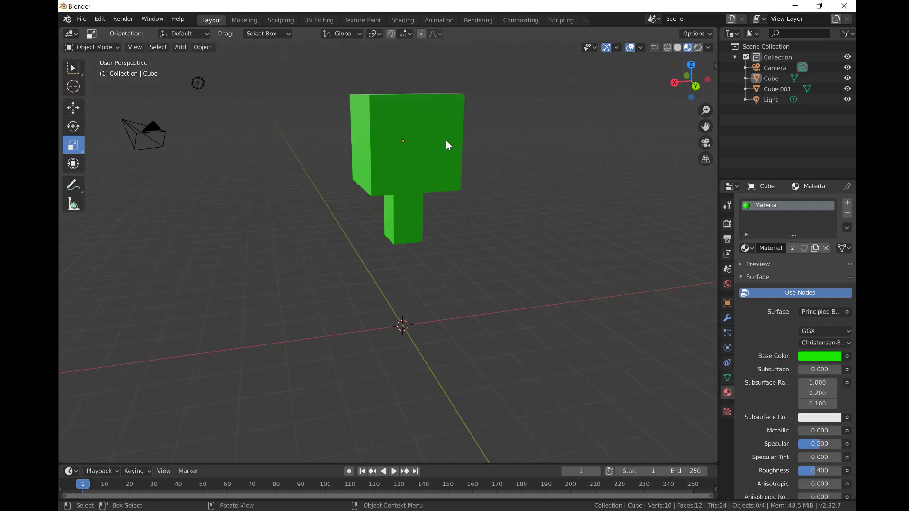
scroll(413, 122, "down", 2)
scroll(413, 121, "up", 2)
middle_click_drag(377, 138, 318, 264)
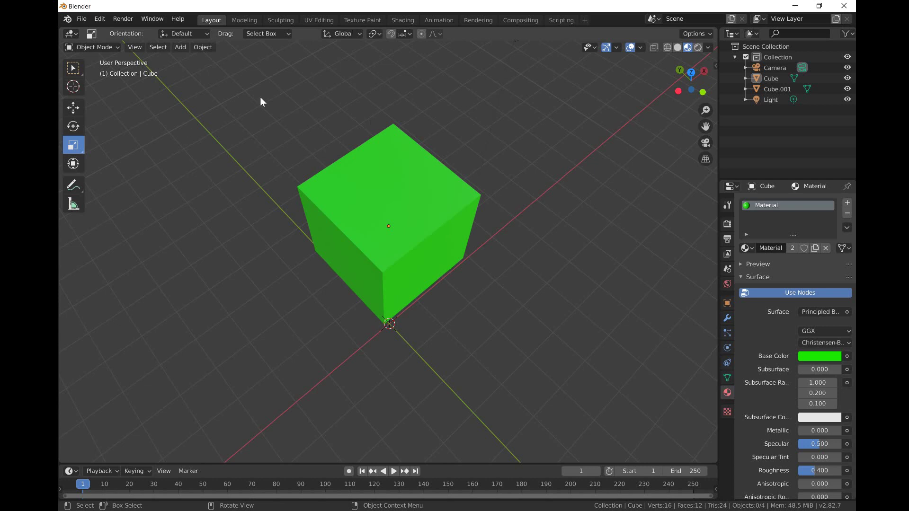
middle_click_drag(387, 289, 331, 263)
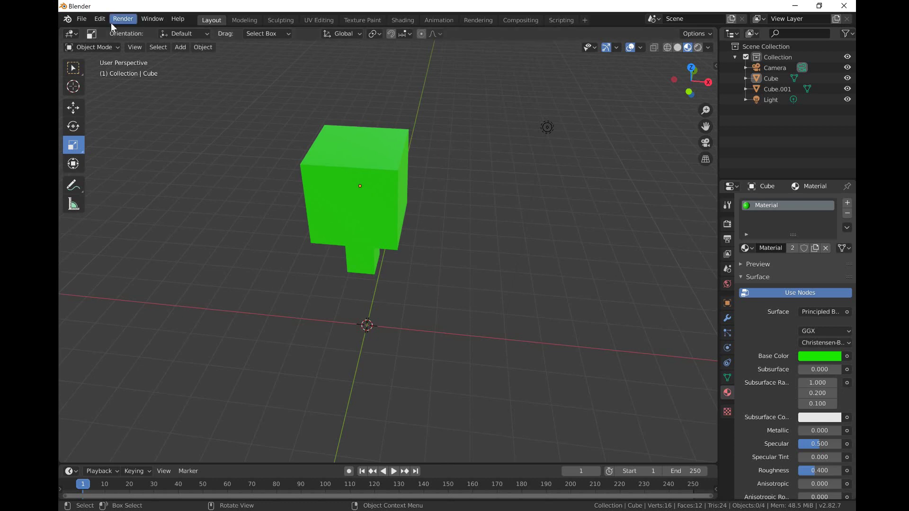
Step: Undo the green base color, the scaling, the duplicated cube and the raising of the original cube
left_click(345, 213)
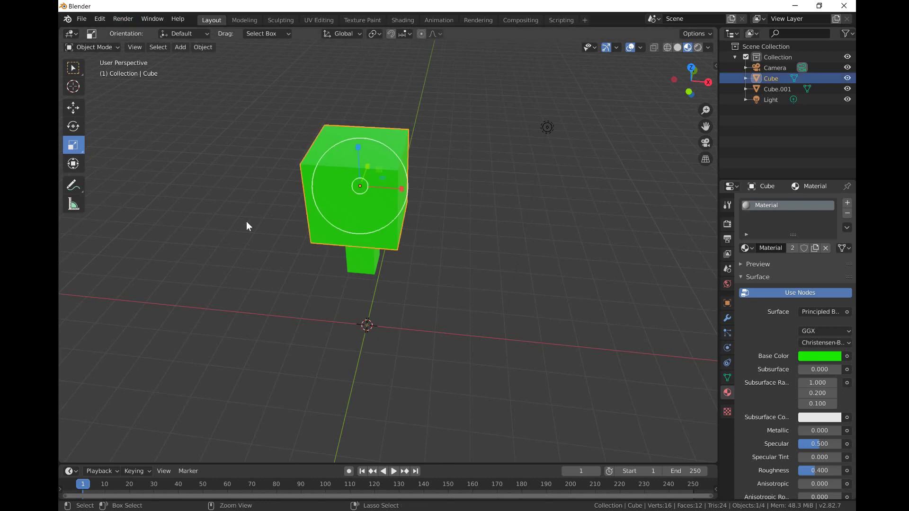
left_click(345, 212)
key("ctrl+z")
key("ctrl+z")
key("ctrl+z")
key("ctrl+z")
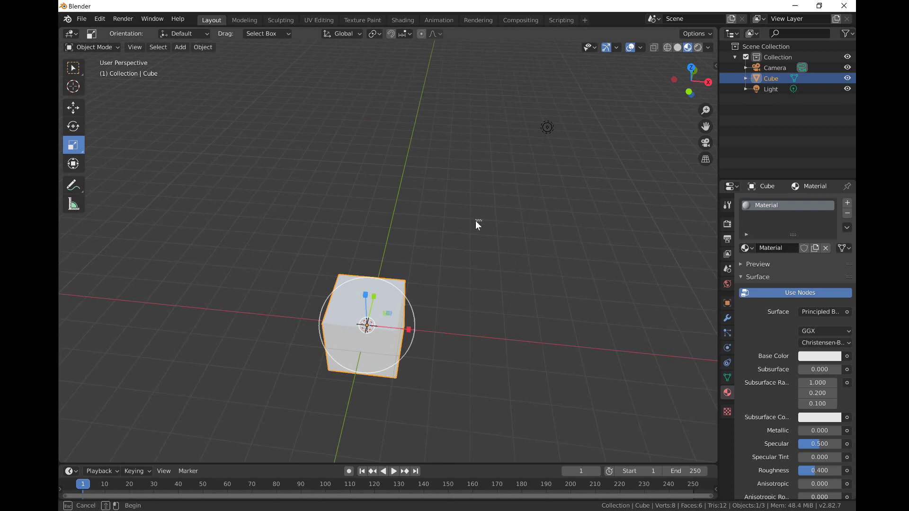
left_click(475, 221)
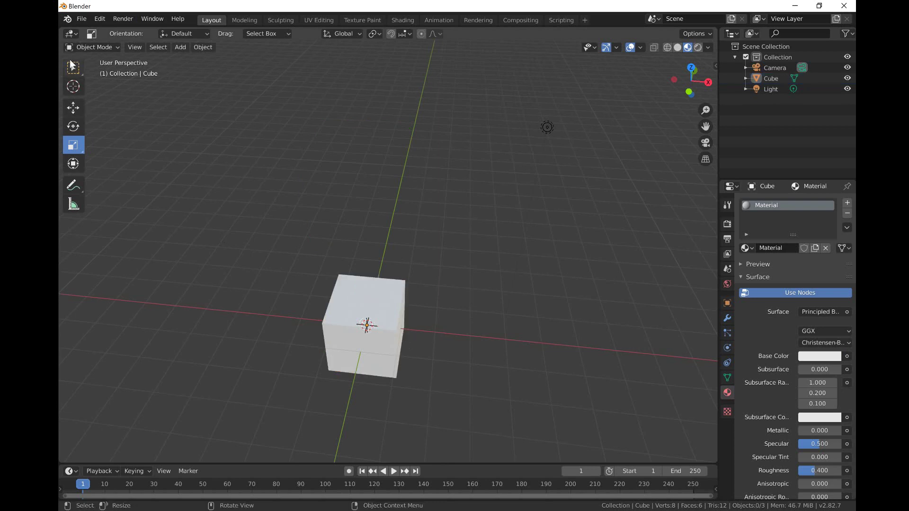
Step: Raise the original cube straight up along the Z axis with the Move tool, well above the origin
left_click(74, 112)
middle_click_drag(485, 311, 383, 275)
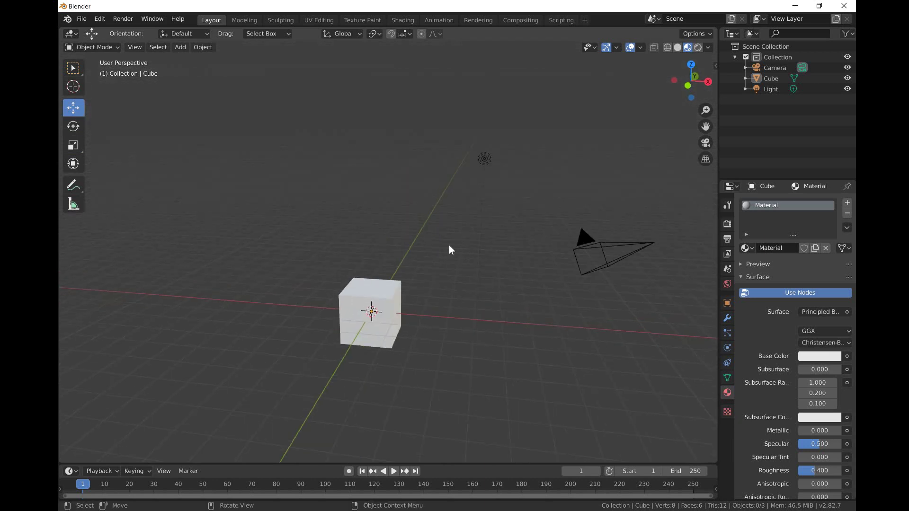
scroll(340, 327, "up", 3)
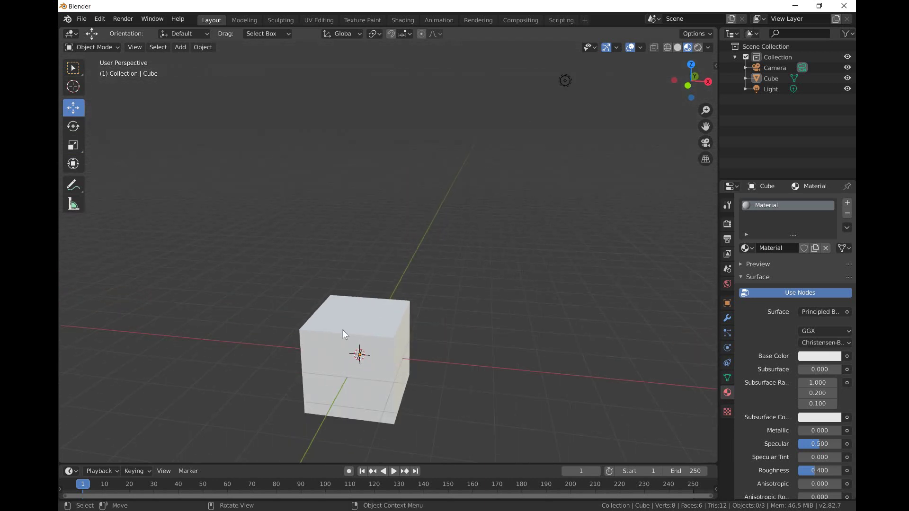
middle_click_drag(342, 330, 343, 284, "shift")
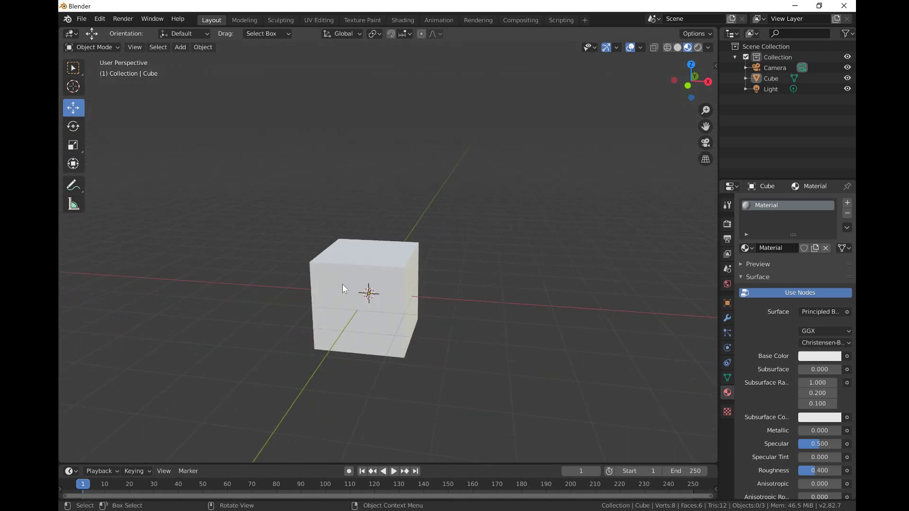
left_click(380, 310)
left_click_drag(368, 246, 332, 239)
scroll(331, 239, "down", 4)
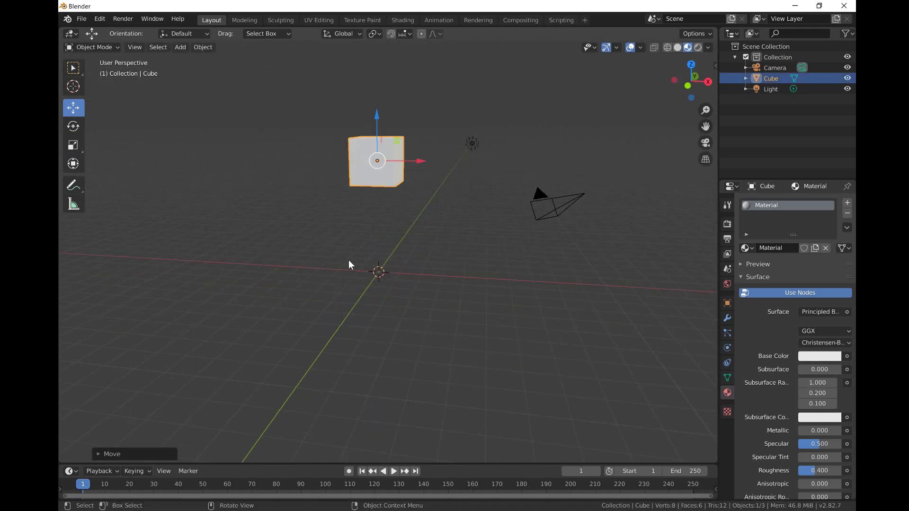
Step: Duplicate the raised cube in place and lower the copy along the Z axis so it sits partly beneath the original
key("shift+d")
key("Escape")
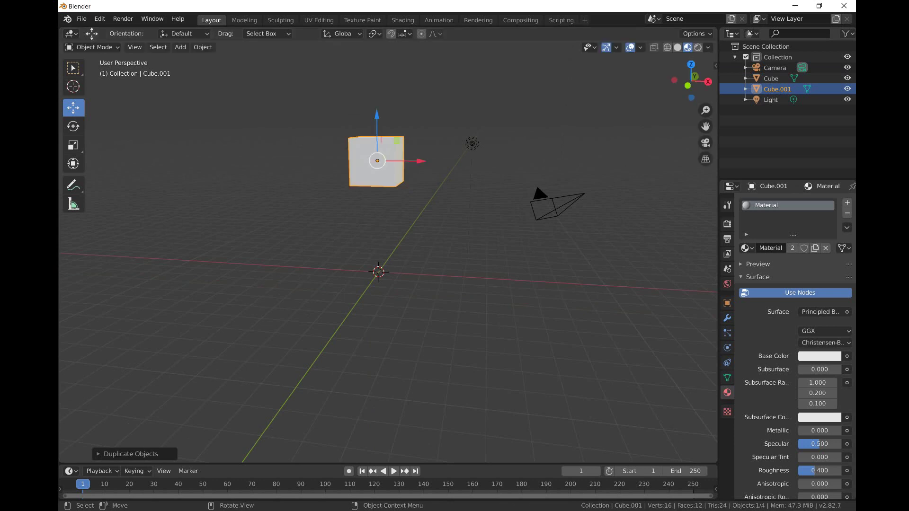
left_click_drag(377, 118, 374, 148)
Step: Narrow the lower cube along the X and Y axes with the Scale tool to form a slimmer body
left_click(73, 145)
middle_click_drag(313, 293, 361, 294)
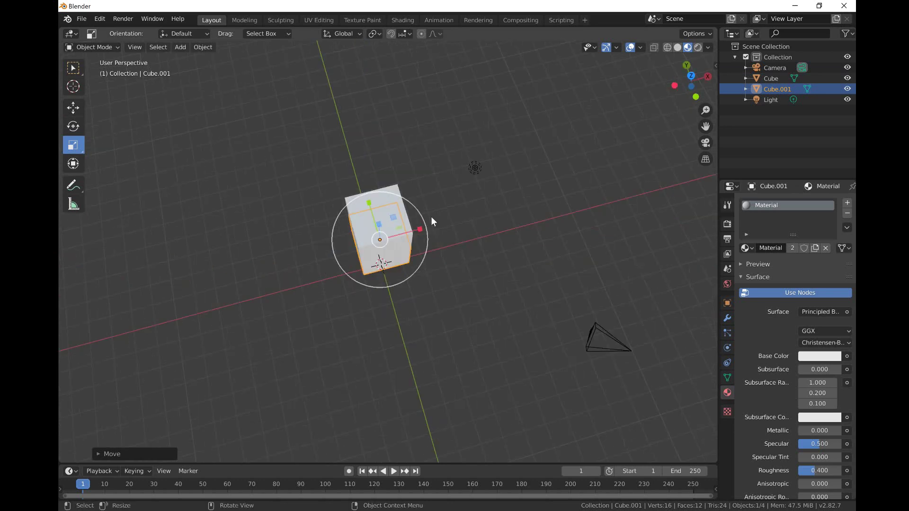
left_click_drag(417, 232, 407, 233)
left_click_drag(373, 204, 372, 217)
Step: Duplicate the full-size top cube in place and lower one of the two along the Z axis to the base of the body
middle_click_drag(483, 315, 399, 119)
left_click(394, 140)
key("shift+d")
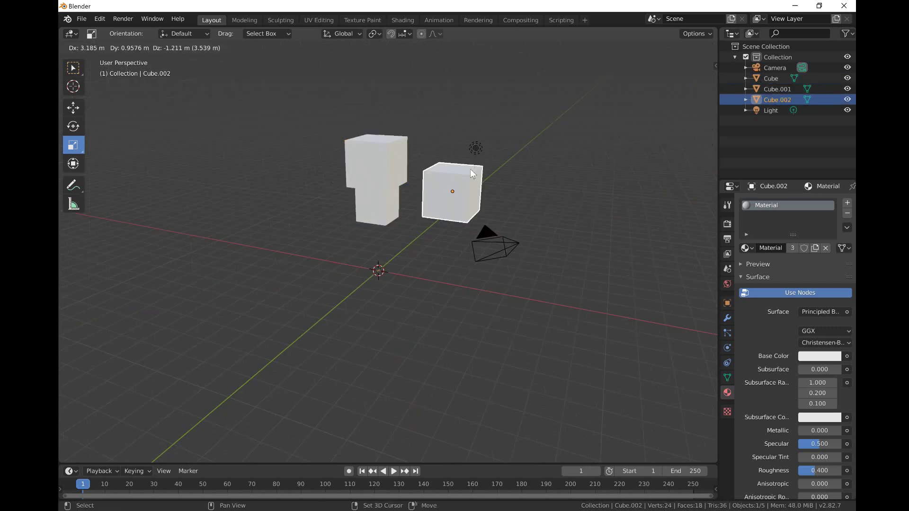
right_click(470, 168)
left_click(72, 107)
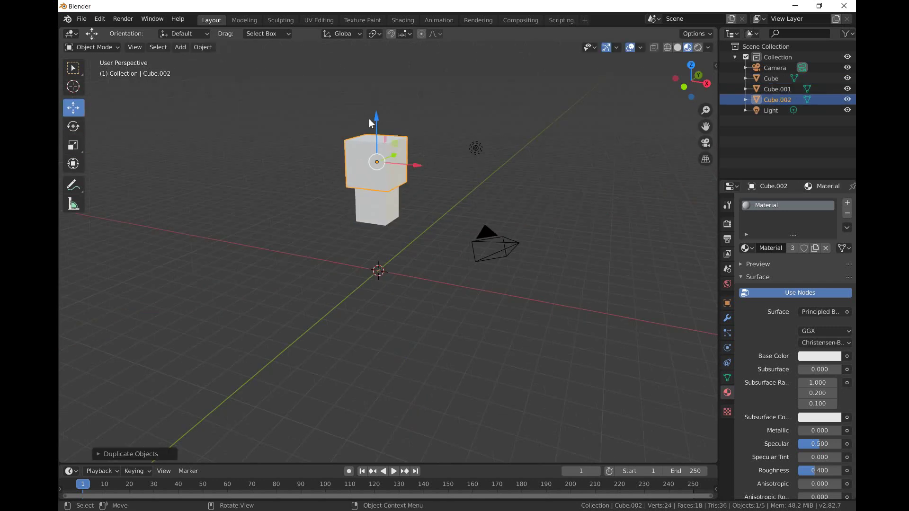
mouse_move(363, 115)
left_mouse_down()
mouse_move(385, 136)
mouse_move(375, 209)
left_mouse_up()
left_click(364, 149)
middle_click_drag(375, 208, 405, 234)
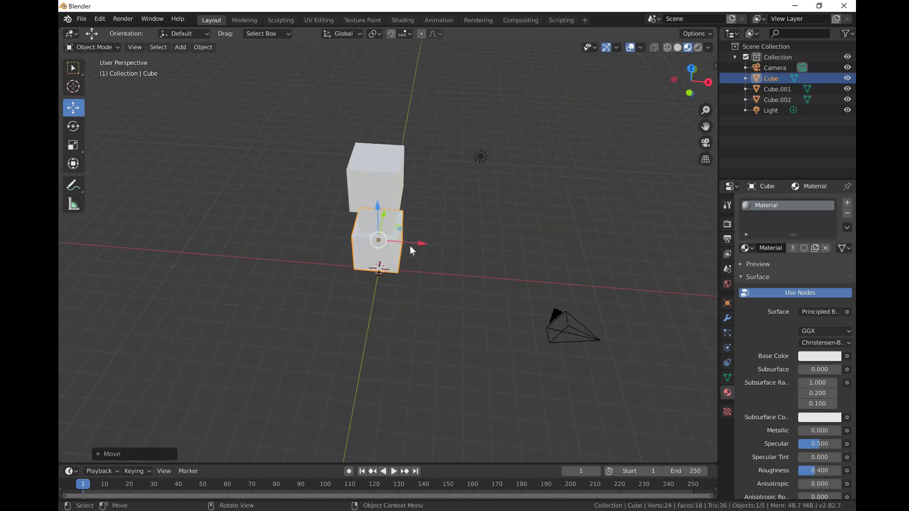
Step: Move the full-size bottom cube out in front of the body and scale it down uniformly to foot size
left_click_drag(410, 246, 375, 274)
middle_click_drag(376, 275, 266, 167)
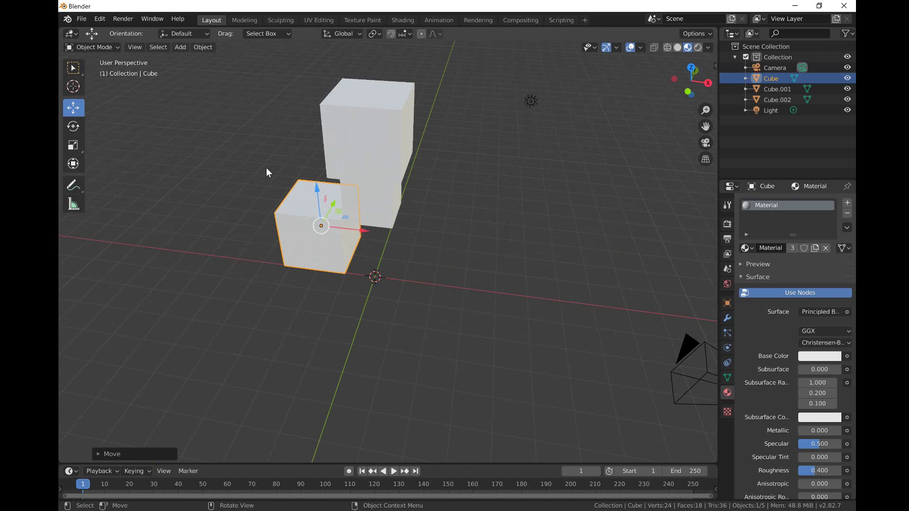
left_click(73, 149)
left_click_drag(357, 256, 319, 248)
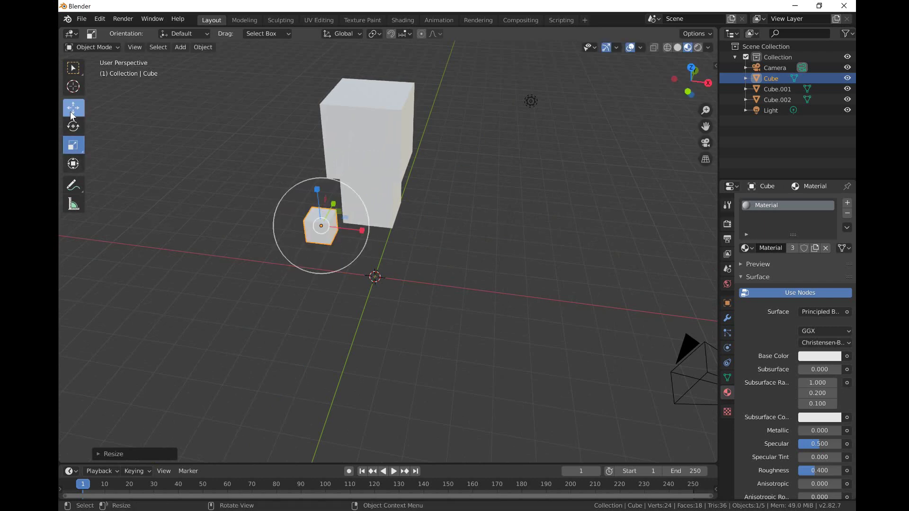
Step: Position the small cube with the Move tool as a foot at the lower front corner of the body
left_click(73, 108)
left_click_drag(351, 225, 366, 250)
middle_click_drag(366, 250, 444, 254)
scroll(442, 250, "up", 5)
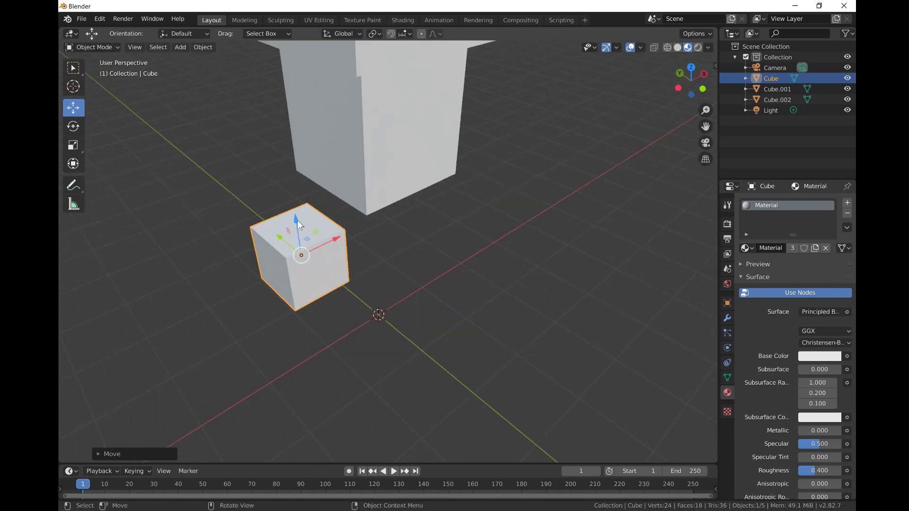
left_click_drag(297, 220, 464, 174)
Step: Duplicate the small foot cube and shift the copy along the X axis to the body's opposite front corner
key("shift+d")
right_click(417, 213)
middle_click_drag(465, 174, 361, 230)
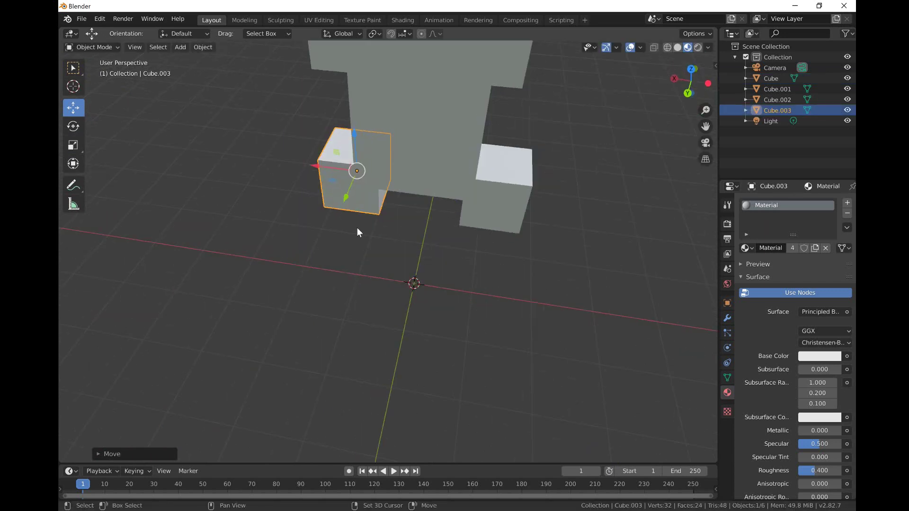
Step: Duplicate a front foot along the Y axis to the back of the body, then copy it along X to make the other back foot
key("shift+d")
right_click(311, 277)
key("shift+d")
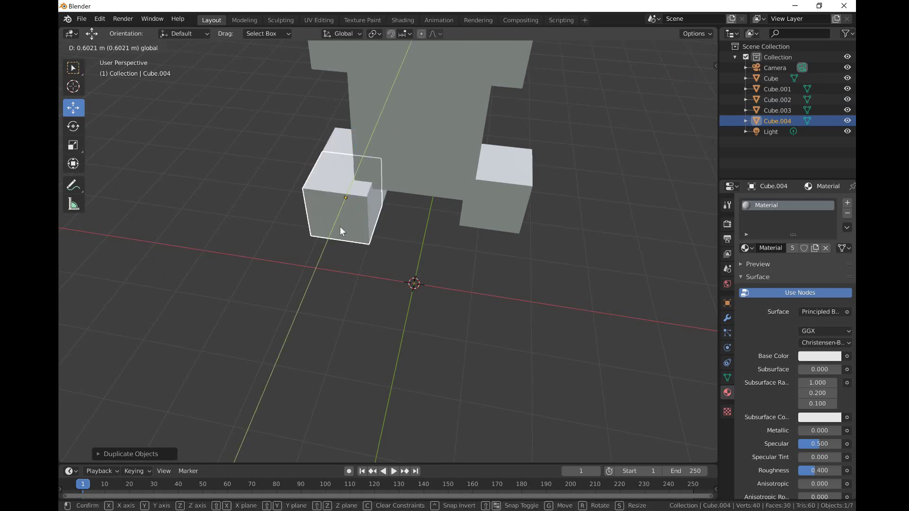
left_click(341, 229)
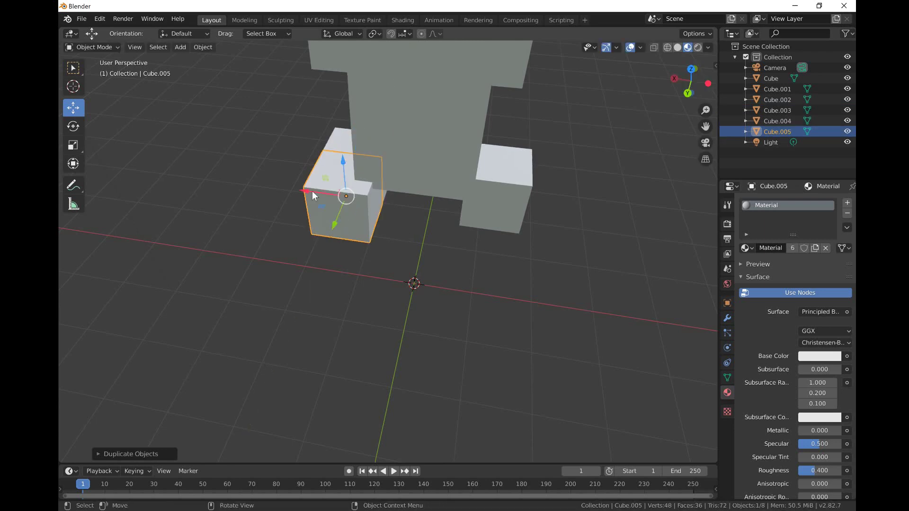
left_click_drag(311, 191, 446, 209)
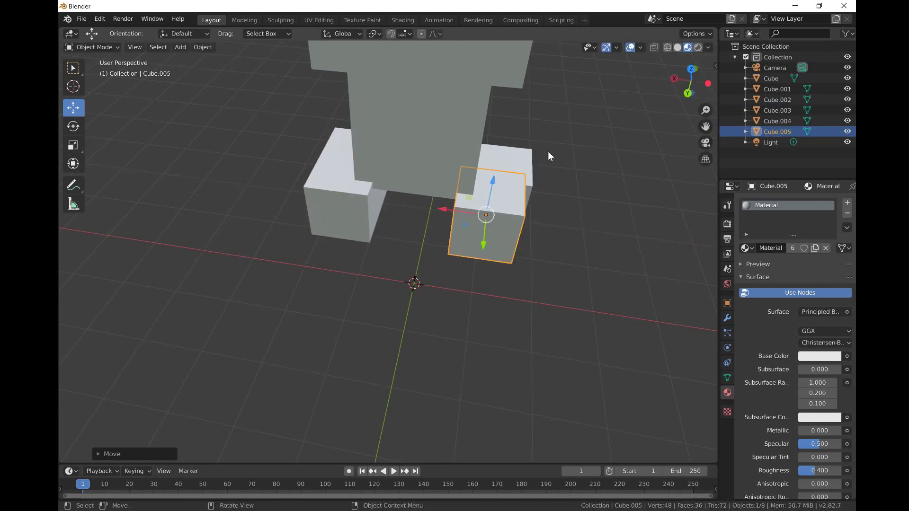
Step: Set the shared material's base color to bright green with hue 0.359 and saturation 1.000
left_click(830, 359)
left_click(764, 231)
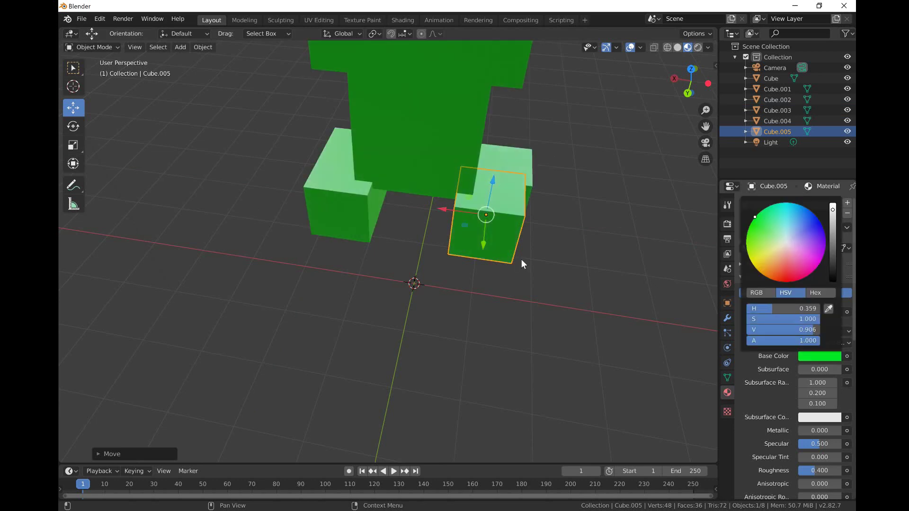
left_click(504, 275)
Step: Shift both front feet slightly inward along the X axis, toward the middle of the body
middle_click_drag(505, 276, 352, 199)
left_click(342, 213)
left_click_drag(369, 213, 377, 219)
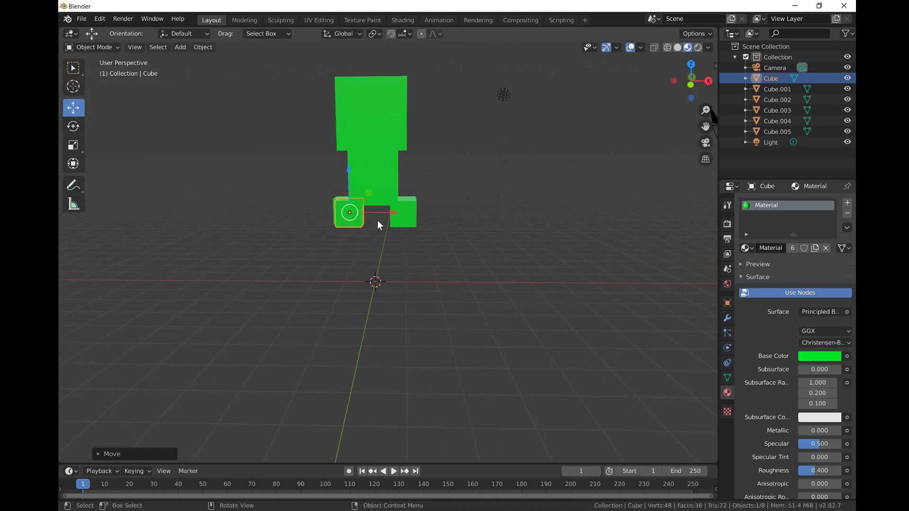
left_click(412, 211)
left_click_drag(435, 216, 415, 230)
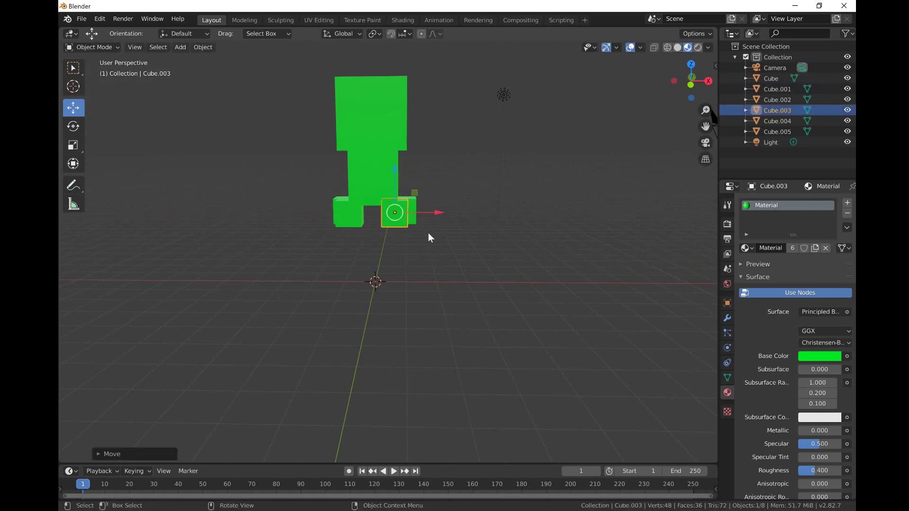
Step: Deselect everything and inspect the green four-footed figure from all sides, above and below
middle_click_drag(396, 294, 398, 324)
left_click(399, 324)
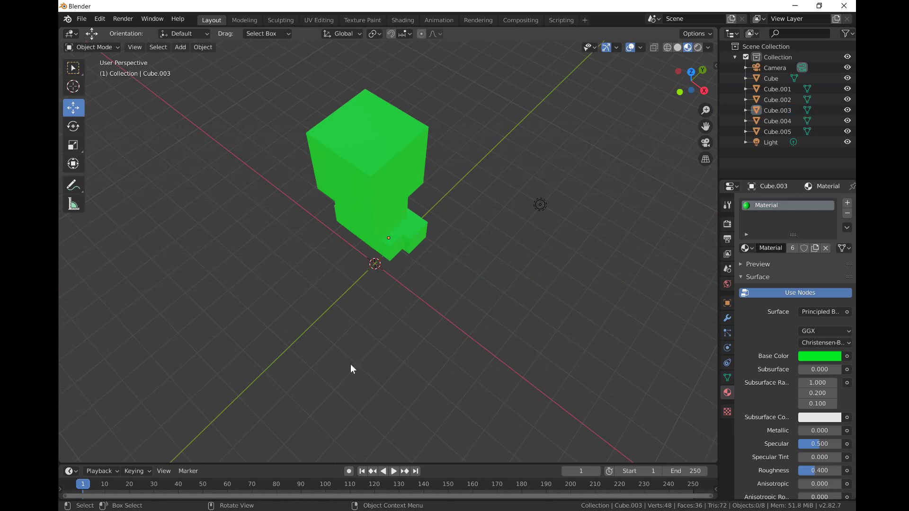
middle_click_drag(402, 274, 431, 250)
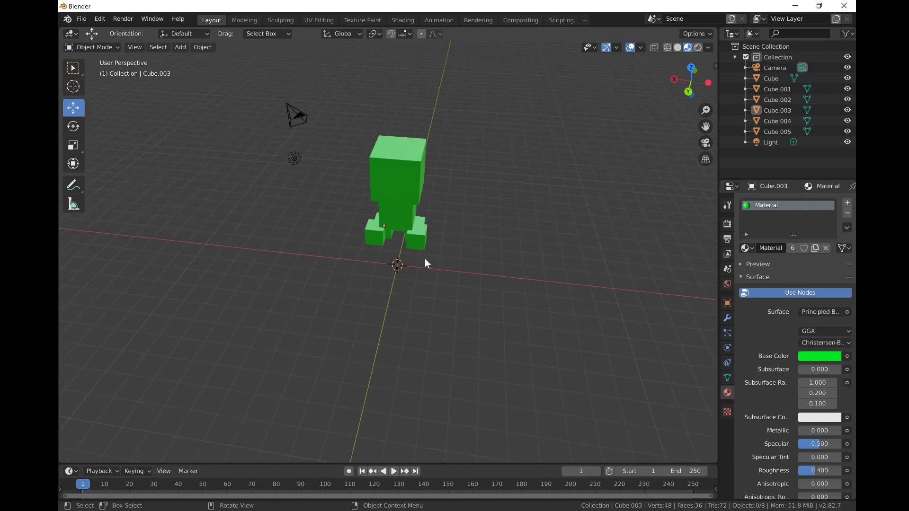
middle_click_drag(454, 261, 408, 179)
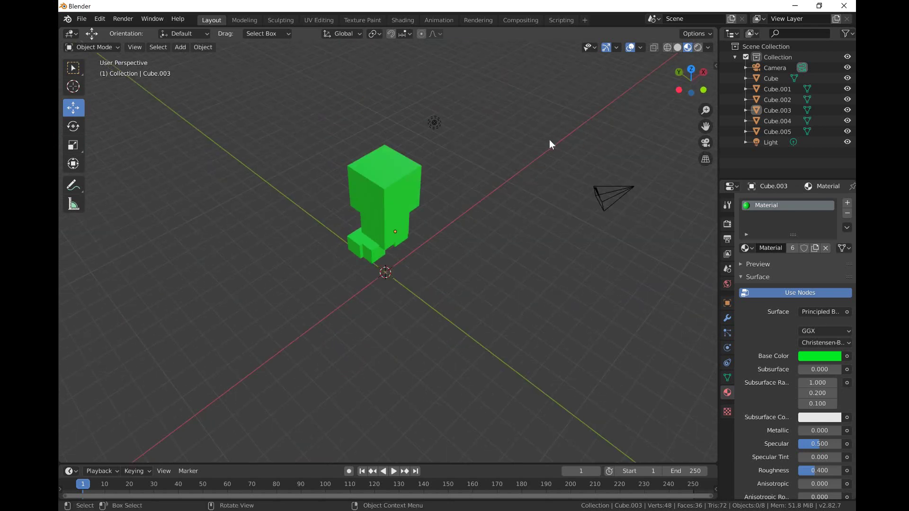
middle_click_drag(420, 124, 318, 108)
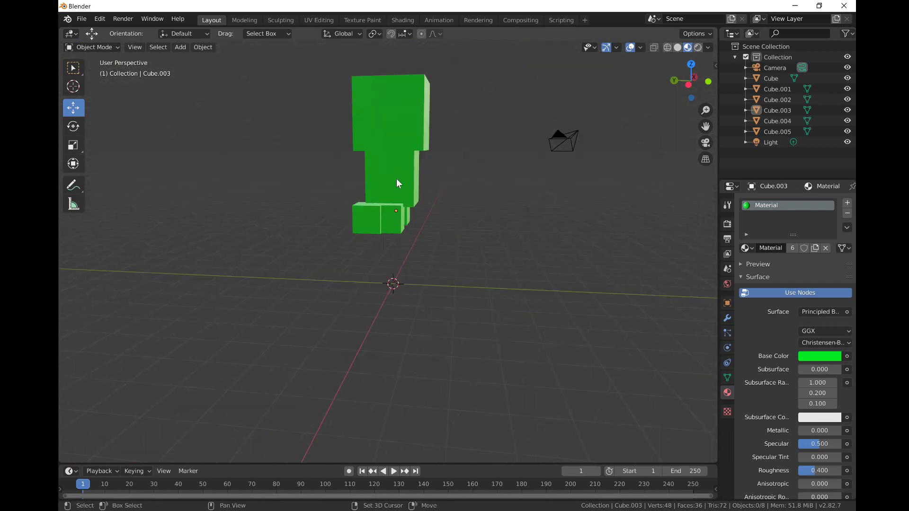
middle_click_drag(396, 183, 397, 149)
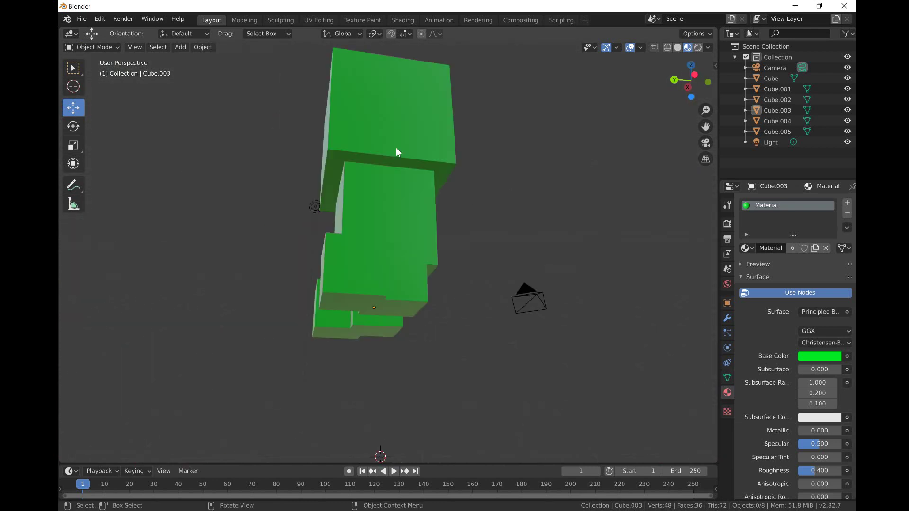
middle_click_drag(345, 297, 318, 300)
scroll(317, 301, "up", 2)
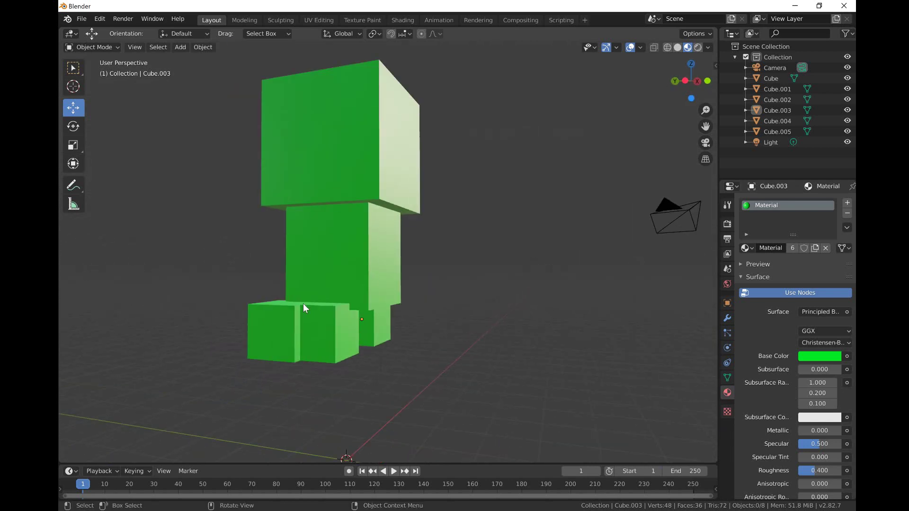
Step: Undo the green color, the feet, the scaled body and all cube duplicates and moves, back to the single cube at the origin
key("ctrl+z")
key("ctrl+z")
key("ctrl+z")
key("ctrl+z")
key("ctrl+z")
key("ctrl+z")
key("ctrl+z")
key("ctrl+z")
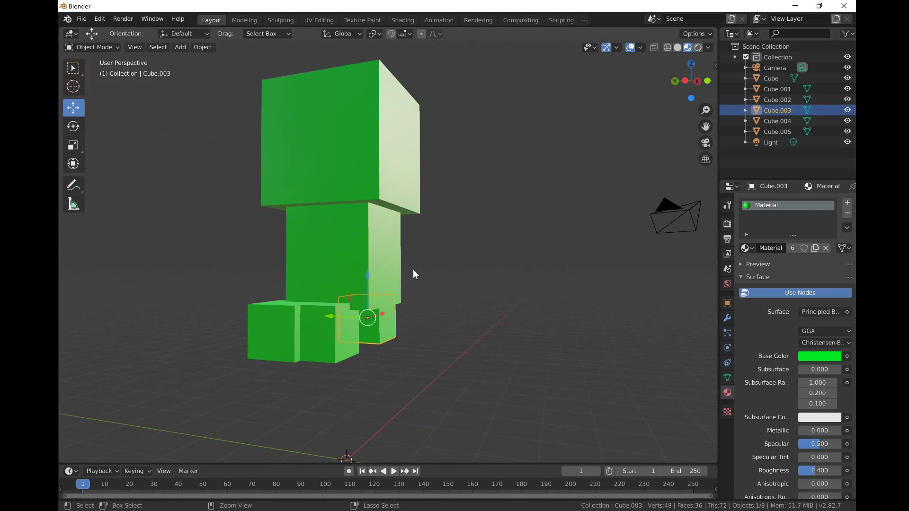
middle_click_drag(383, 328, 432, 304)
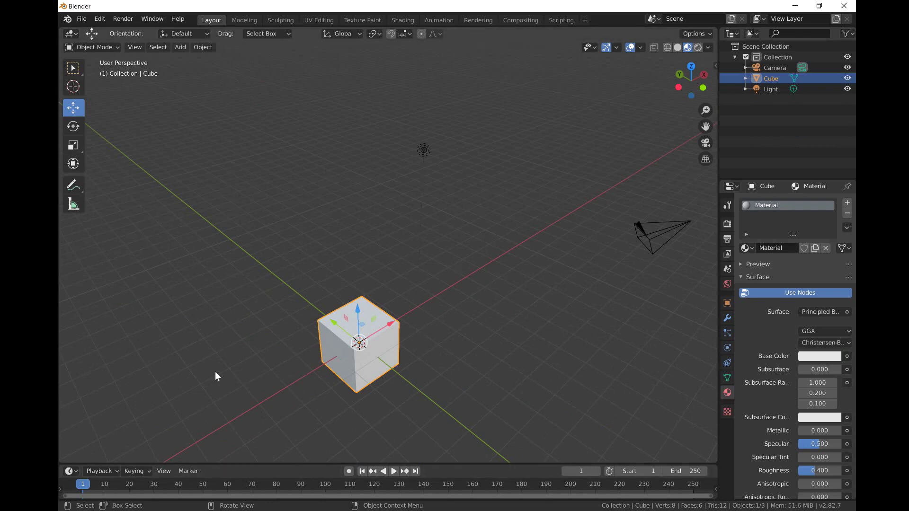
middle_click_drag(215, 371, 193, 342)
middle_click_drag(255, 349, 304, 356)
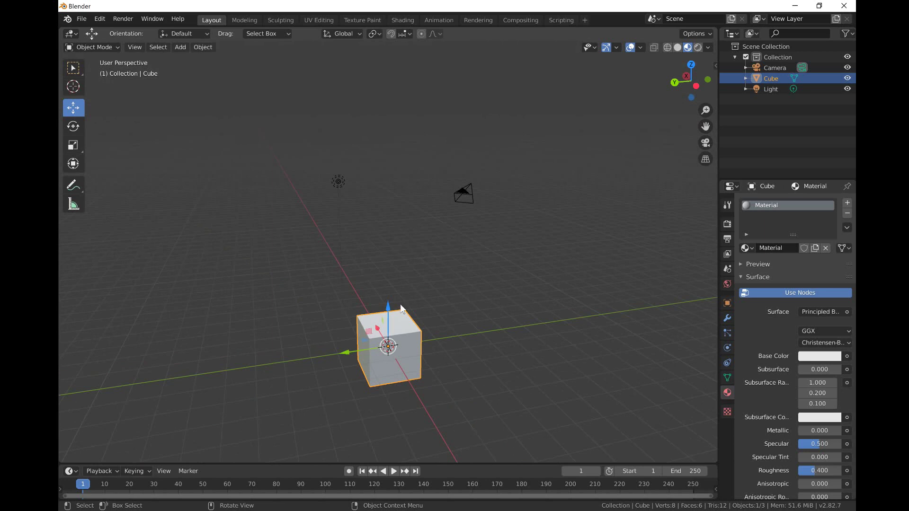
middle_click_drag(377, 316, 398, 247)
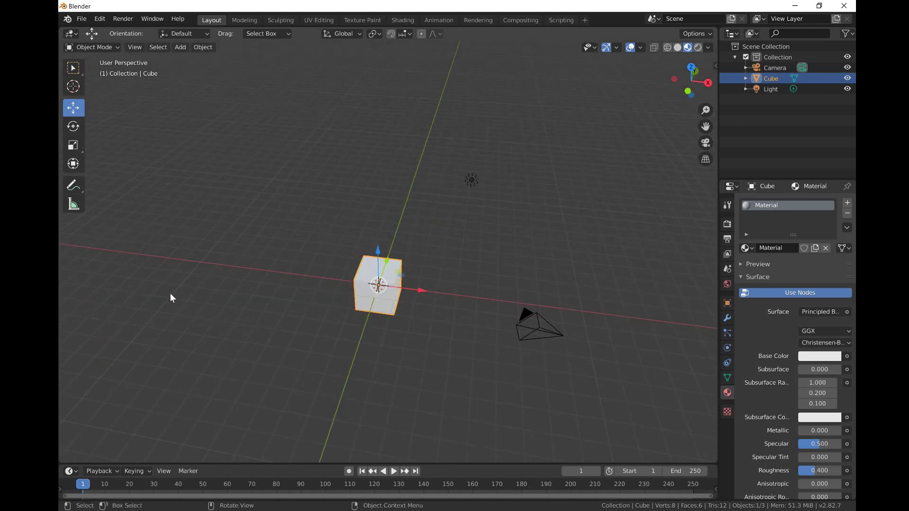
middle_click_drag(170, 297, 371, 328)
scroll(376, 369, "down", 3)
right_click(376, 369)
scroll(383, 340, "up", 1)
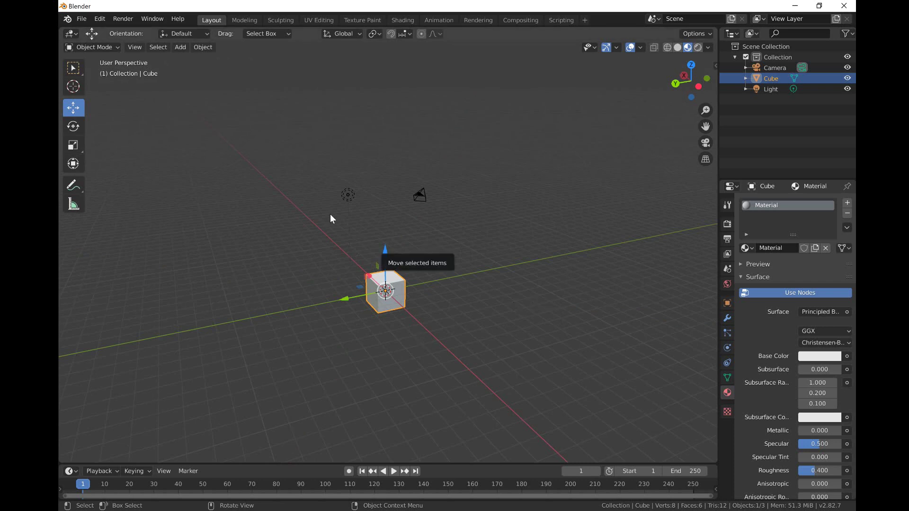
Step: Select the cube at the origin and raise it along the Z axis, well above the grid
left_click(404, 264)
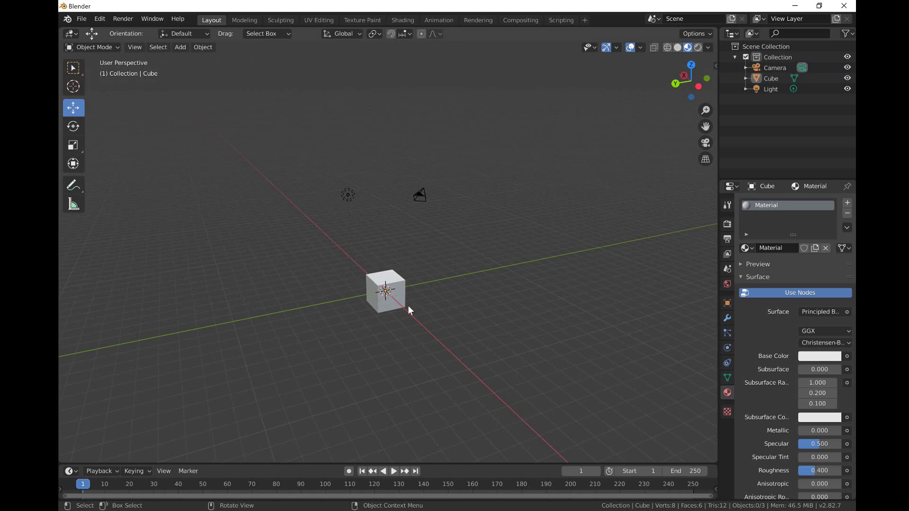
left_click(394, 293)
left_click_drag(386, 252, 403, 181)
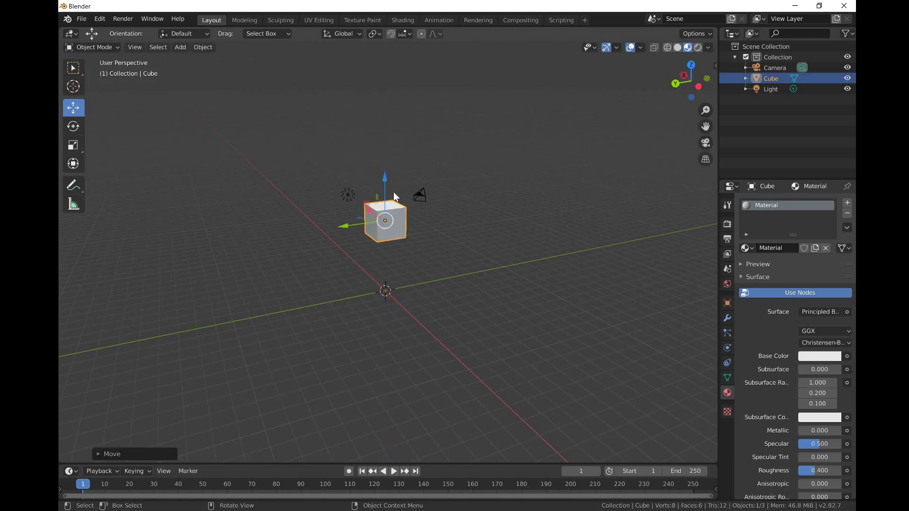
Step: Duplicate the cube in place and lower the copy along the Z axis so it overlaps the original's lower half
key("shift+d")
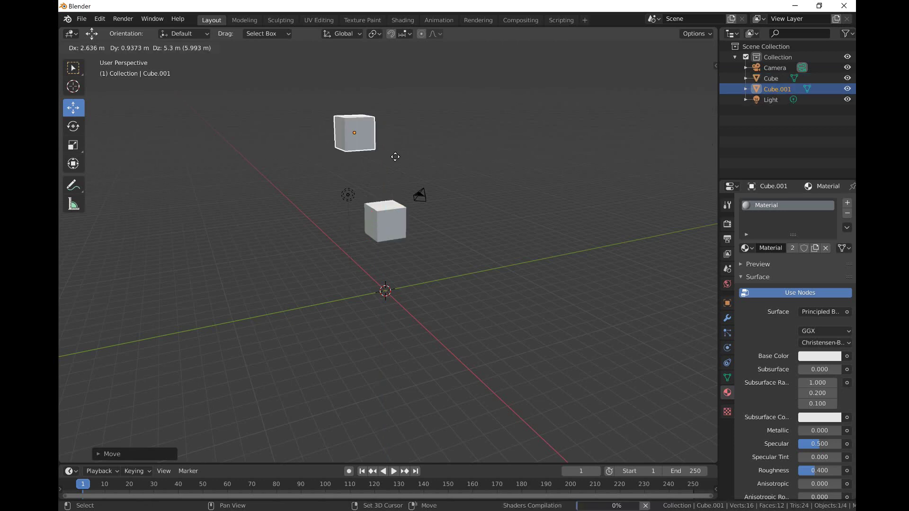
key("Escape")
left_click_drag(384, 180, 238, 195)
Step: Narrow the lower copy along the Y axis, then scale it down uniformly so it is slimmer than the top cube
left_click(80, 149)
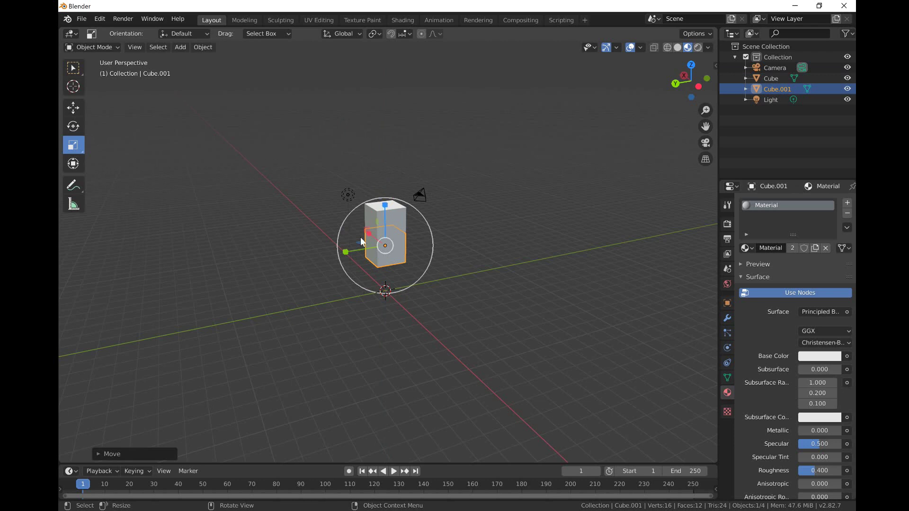
left_click_drag(351, 251, 387, 280)
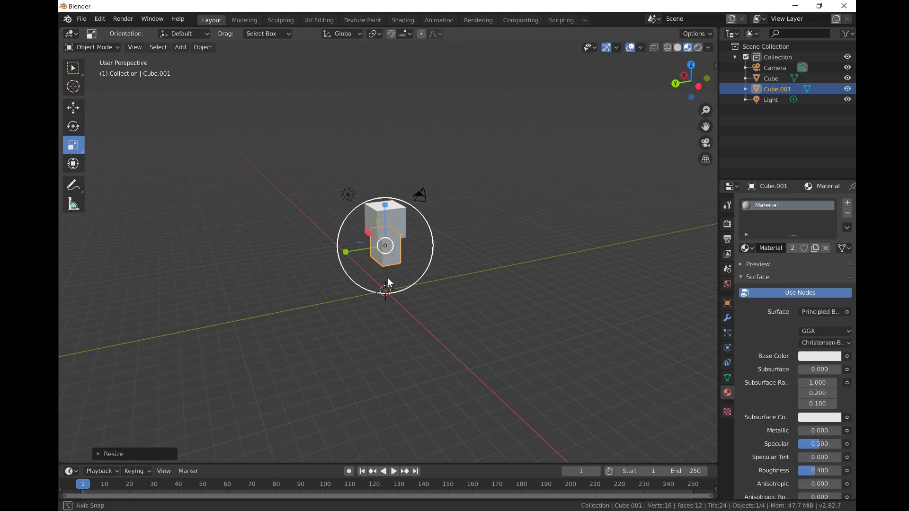
middle_click_drag(387, 280, 388, 231)
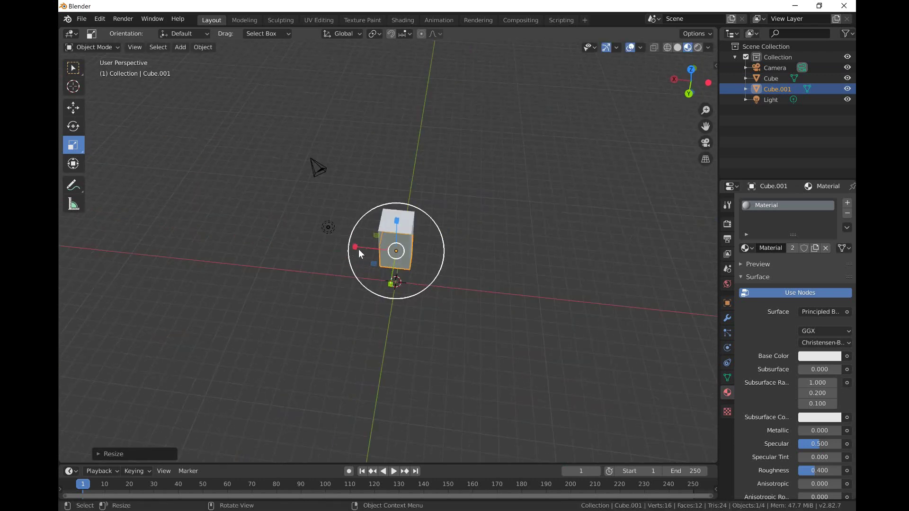
key("s")
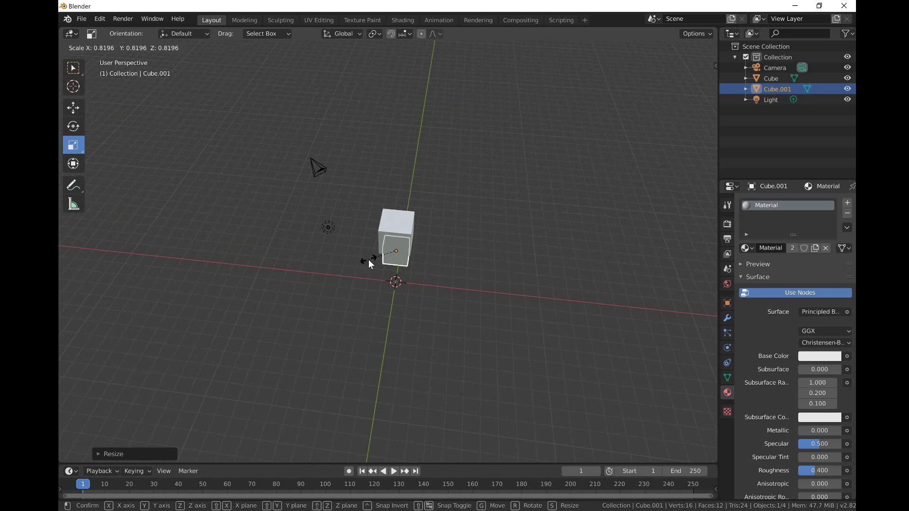
left_click_drag(368, 260, 376, 257)
Step: Set the base color of the cubes' shared material to bright green with hue 0.341 and saturation 0.975
middle_click_drag(389, 284, 289, 261)
scroll(357, 243, "up", 5)
left_click(822, 357)
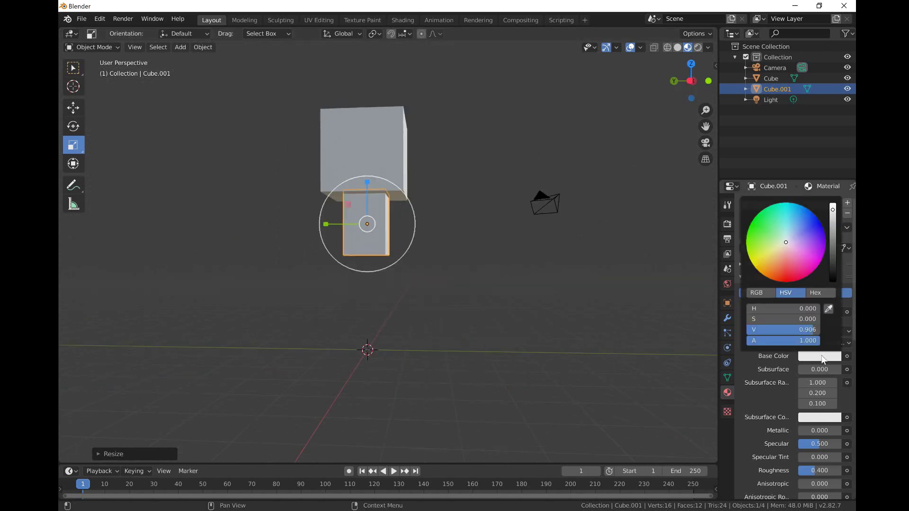
left_click_drag(783, 243, 753, 222)
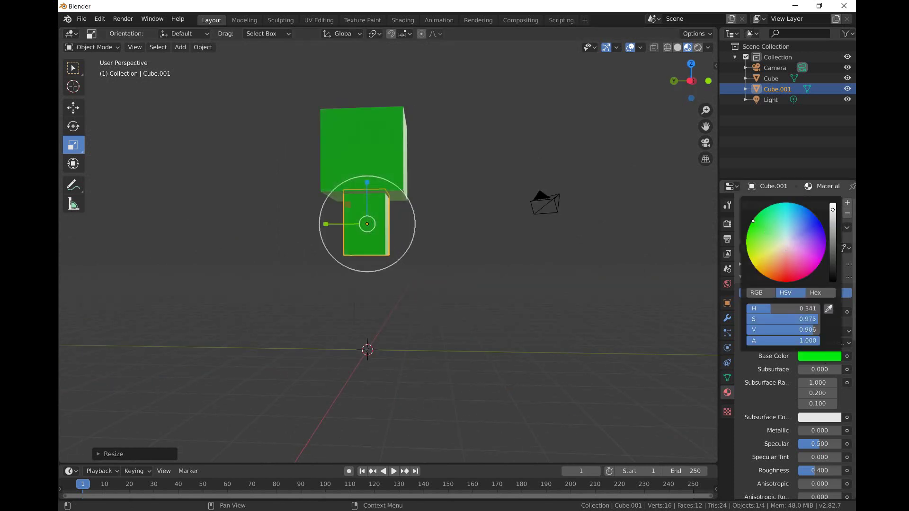
Step: Duplicate the head cube in place and lower the copy about 2.75 m along the Z axis
left_click(569, 271)
scroll(388, 222, "up", 1)
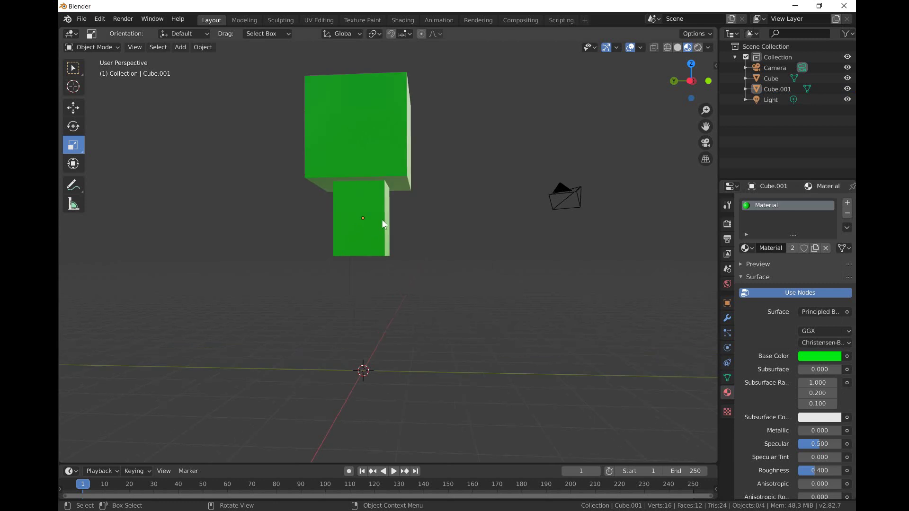
left_click(385, 124)
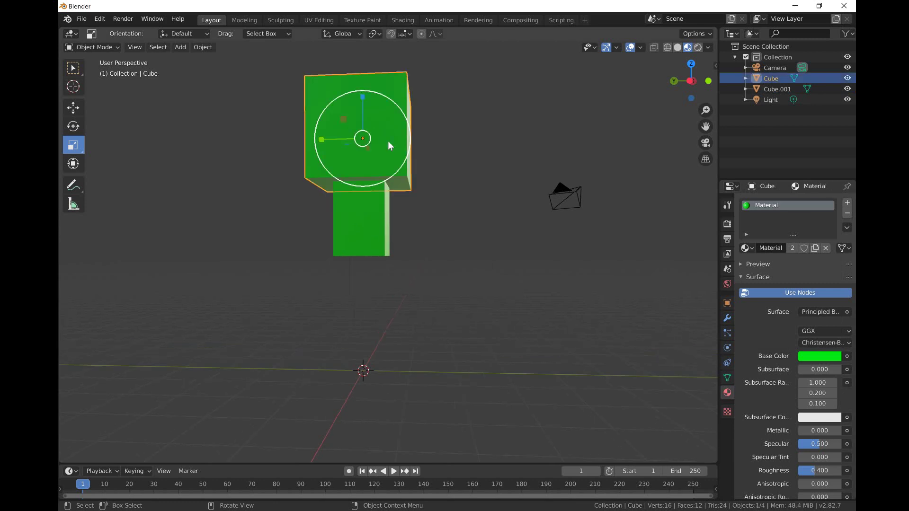
key("shift+d")
key("Escape")
key("shift+space")
key("g")
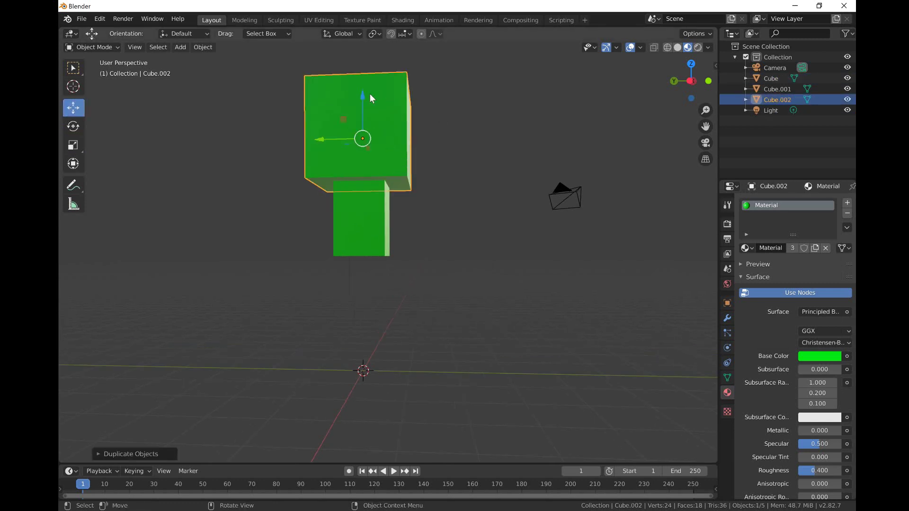
left_click_drag(367, 122, 377, 252)
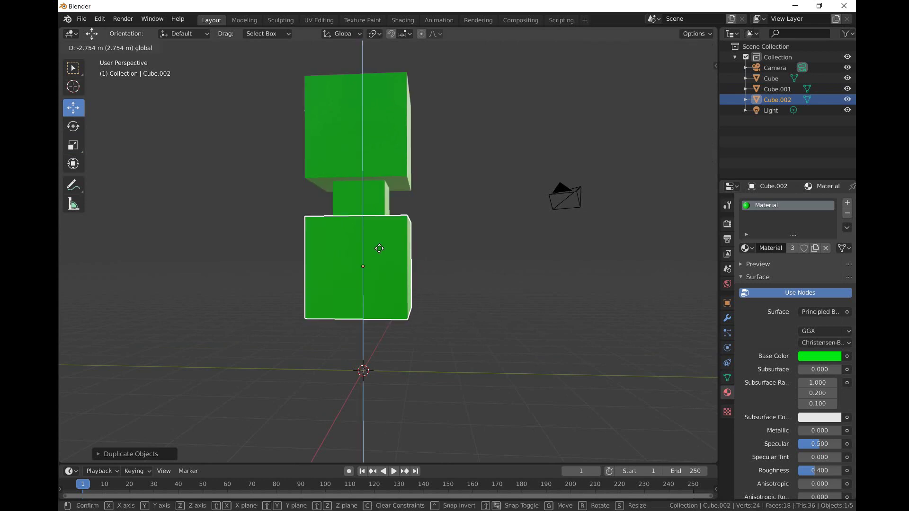
Step: Move the lowered copy about 1.6 m along negative Y, beside the body, and scale it down uniformly to about 0.37
middle_click_drag(377, 251, 356, 364)
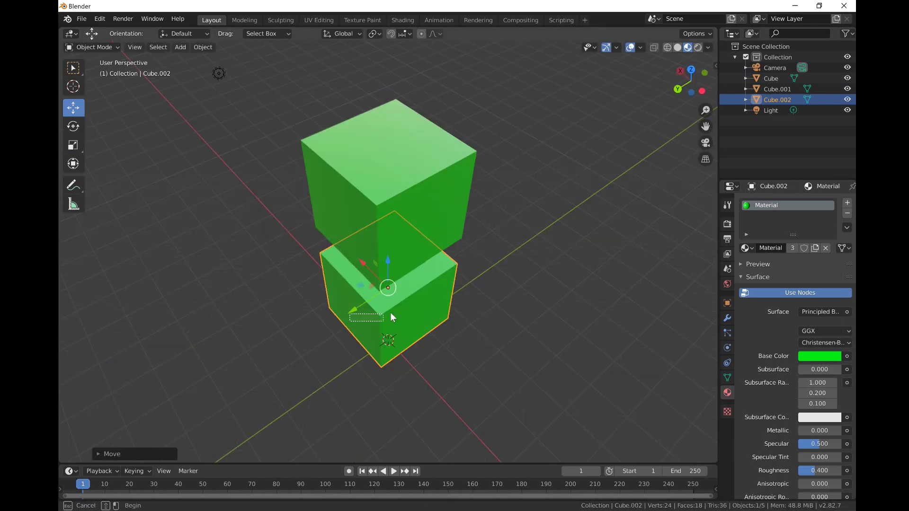
key("g")
key("y")
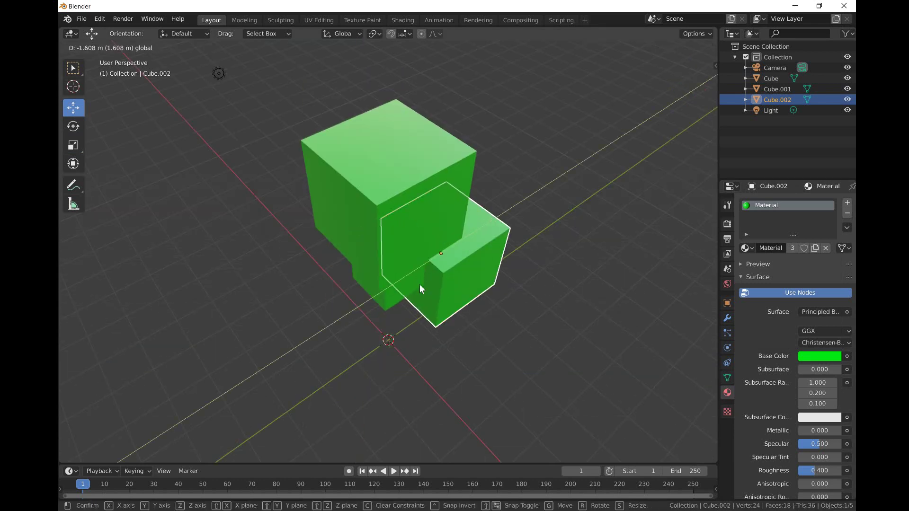
left_click(387, 284)
middle_click_drag(387, 283, 135, 70)
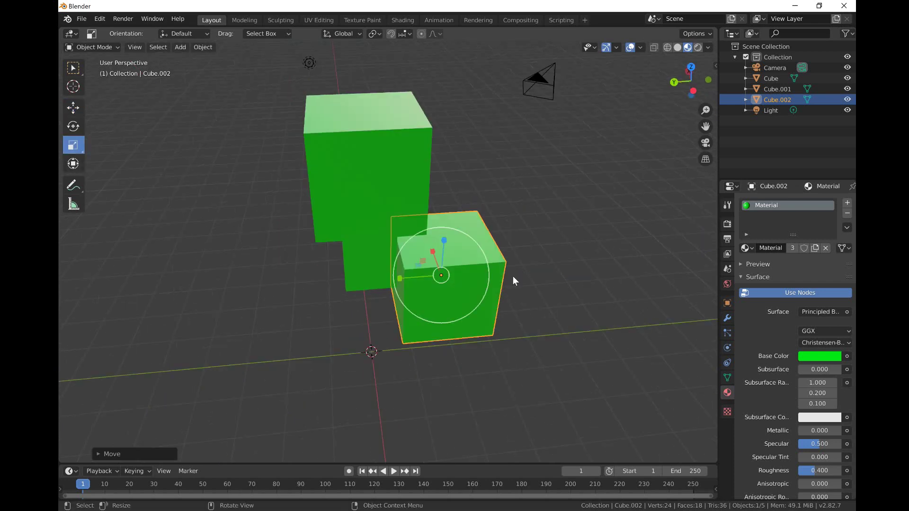
left_click_drag(487, 266, 458, 285)
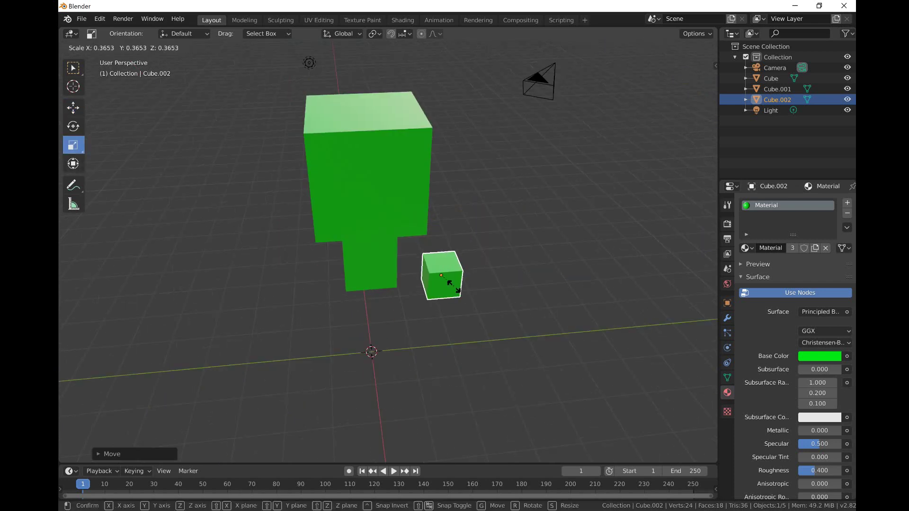
left_click(463, 287)
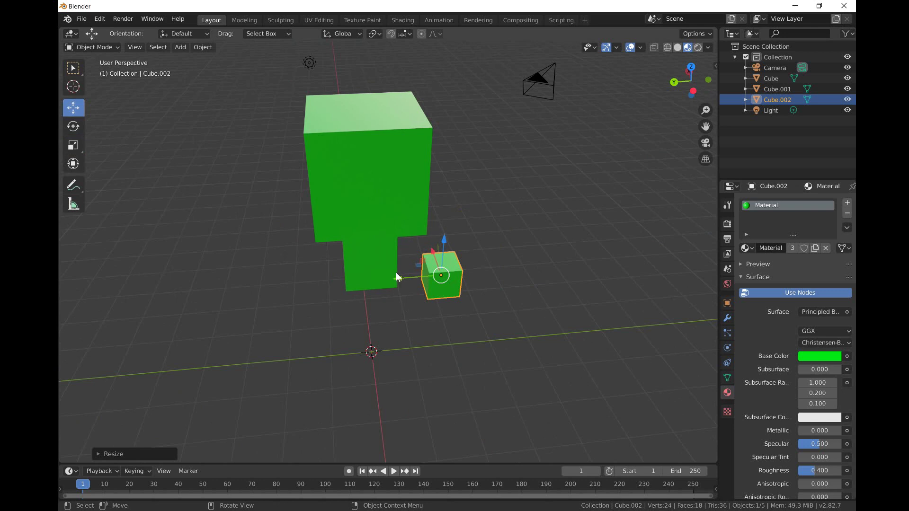
Step: Position the small cube along the Y and X axes at the body's lower corner as the first foot
key("g")
left_click(385, 315)
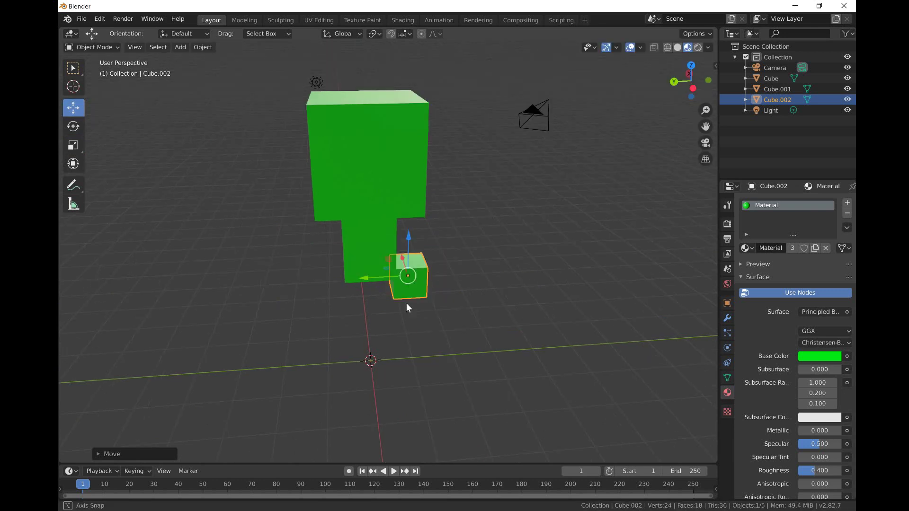
middle_click_drag(406, 303, 400, 254)
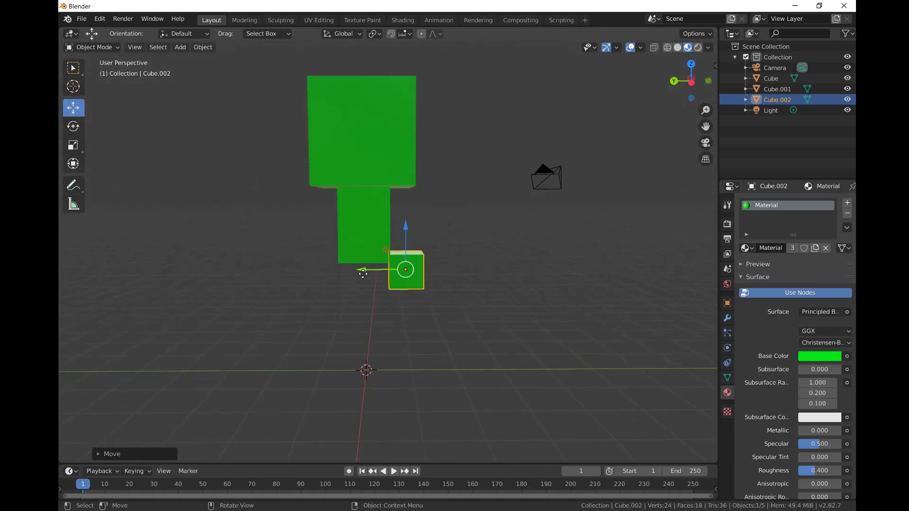
left_click_drag(372, 276, 411, 295)
middle_click_drag(411, 295, 398, 264)
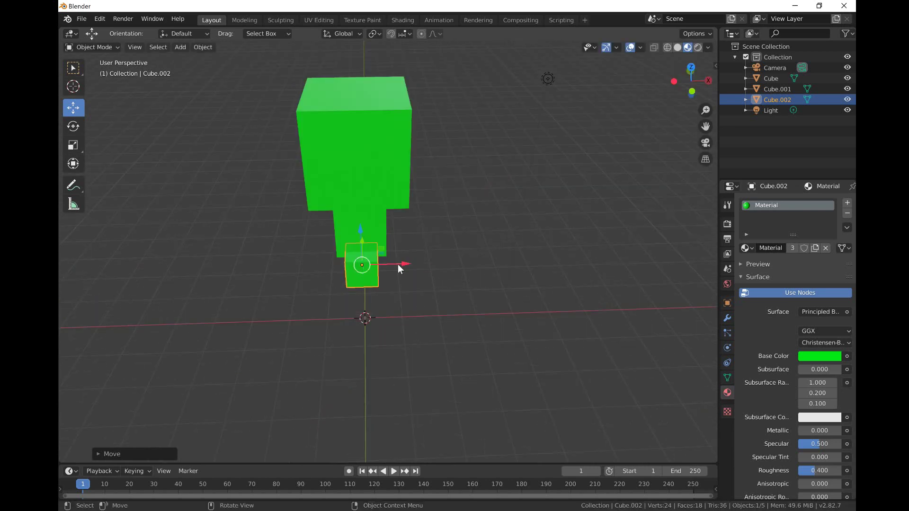
left_click_drag(398, 264, 364, 265)
Step: Duplicate the foot cube and move the copy along the Y axis to the body's opposite lower corner
middle_click_drag(414, 284, 325, 286)
key("shift+d")
right_click(340, 304)
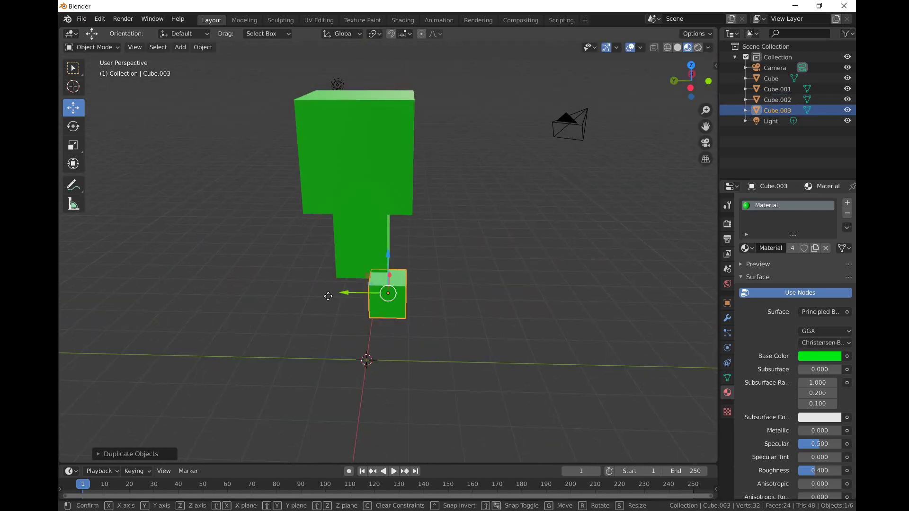
left_click_drag(331, 294, 296, 305)
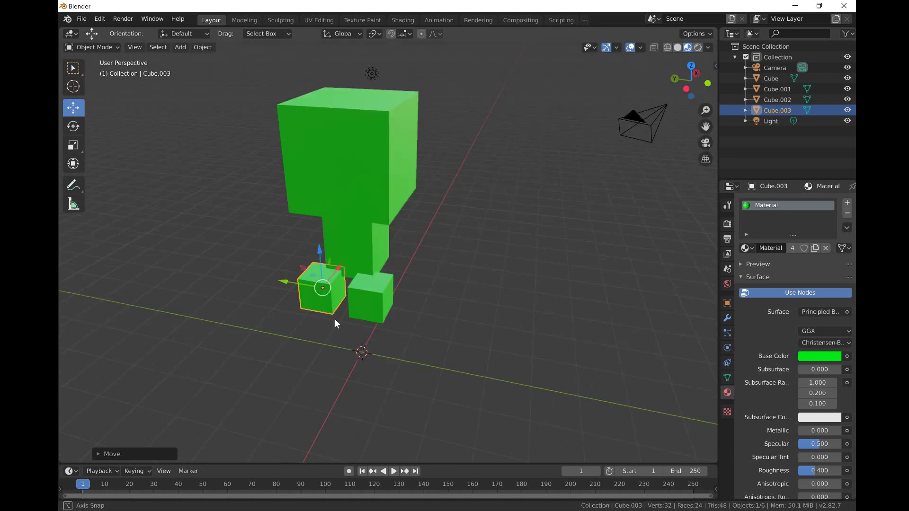
Step: Duplicate the second foot and move the copy along the X axis to the other side of the body
middle_click_drag(335, 320, 327, 281)
left_click(327, 277)
key("shift+d")
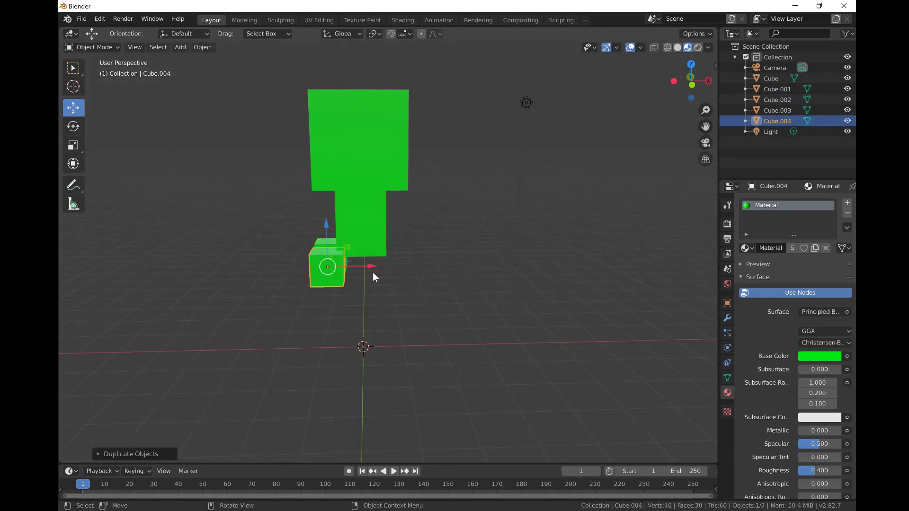
key("x")
left_click_drag(428, 273, 427, 273)
Step: Duplicate the third foot and move the copy along the Y axis to the remaining corner, then deselect it
middle_click_drag(426, 273, 347, 287)
key("shift+d")
right_click(390, 240)
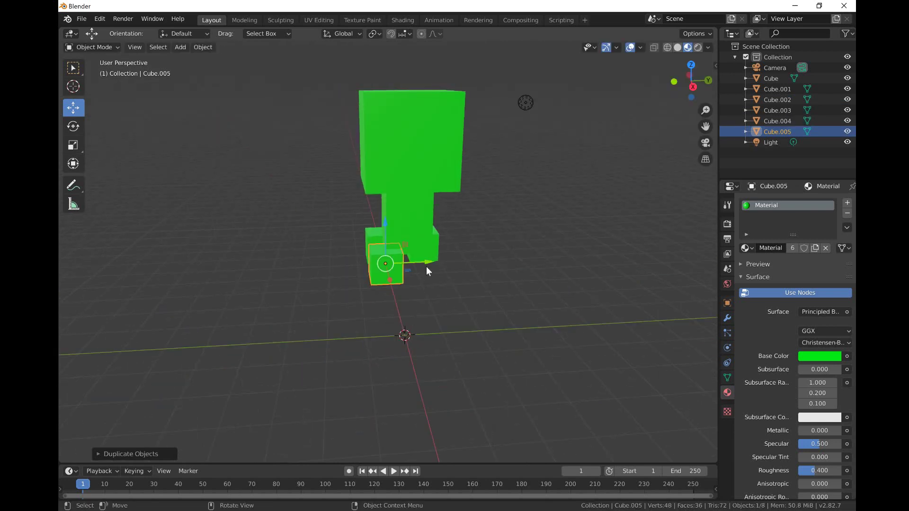
left_click_drag(427, 264, 480, 263)
middle_click_drag(496, 253, 481, 249)
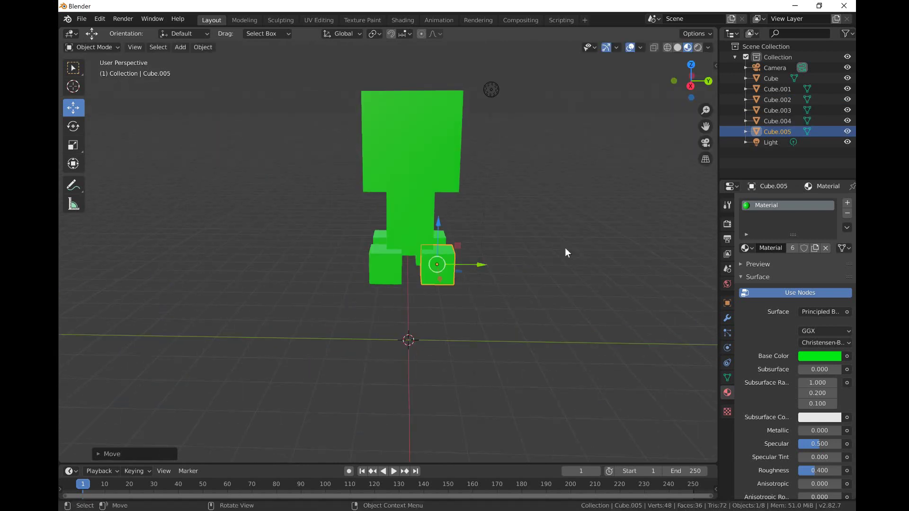
middle_click_drag(564, 250, 427, 246)
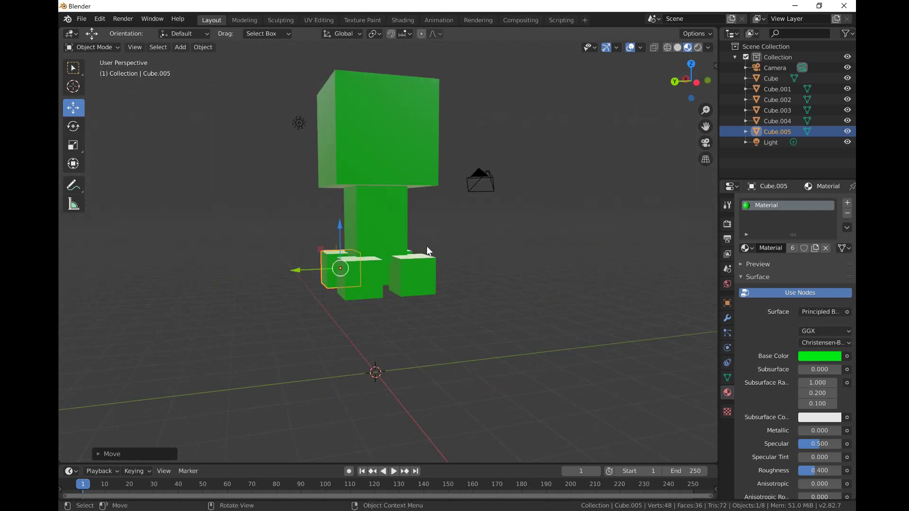
left_click(459, 308)
middle_click_drag(460, 308, 412, 220)
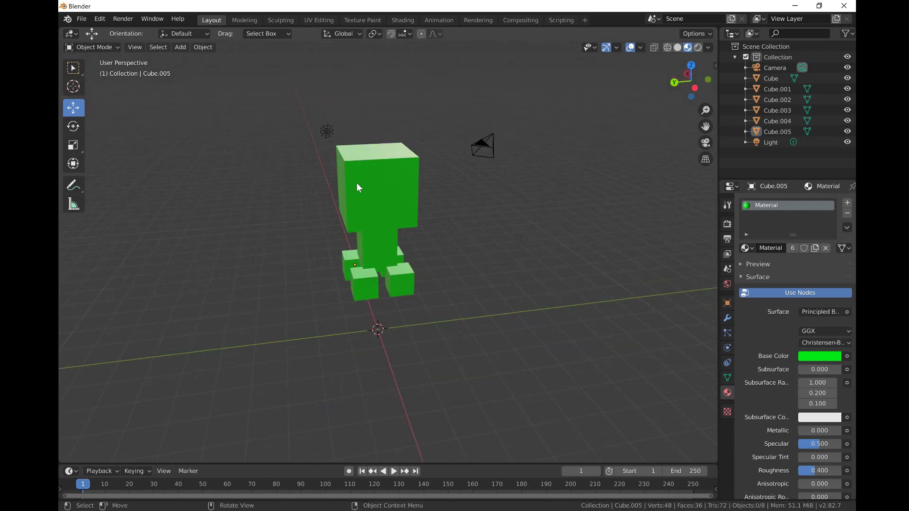
Step: Duplicate one foot in place and scale the copy down to a much smaller cube
left_click(359, 289)
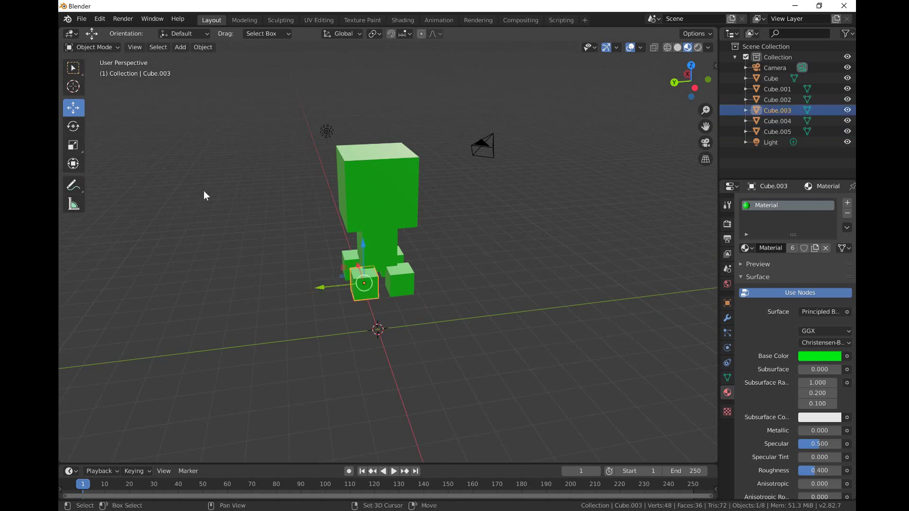
key("shift+d")
key("Escape")
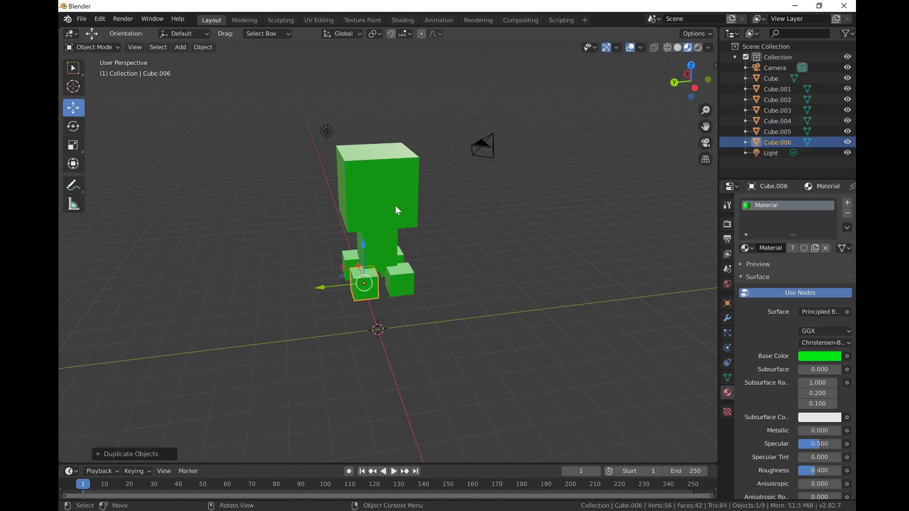
left_click(73, 145)
left_click_drag(337, 283, 349, 284)
left_click_drag(364, 245, 386, 266)
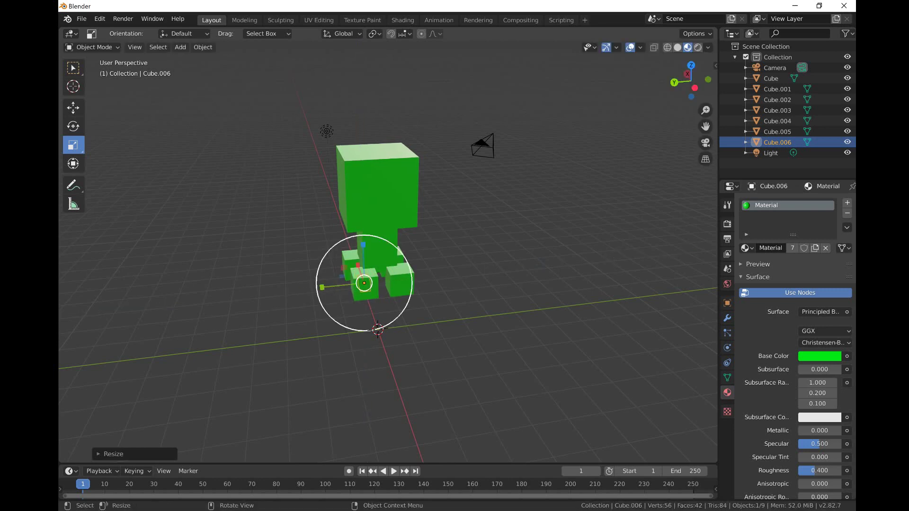
left_click_drag(332, 286, 312, 294)
middle_click_drag(385, 315, 203, 262)
left_click_drag(288, 266, 299, 269)
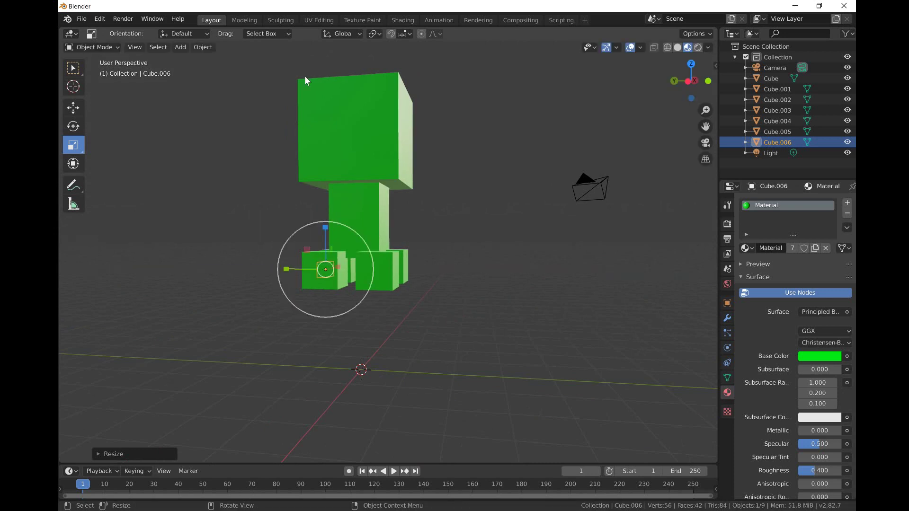
Step: Raise the tiny cube along the Z axis to the head and darken its material's base color to value 0.080
left_click(73, 108)
left_click_drag(325, 227, 325, 78)
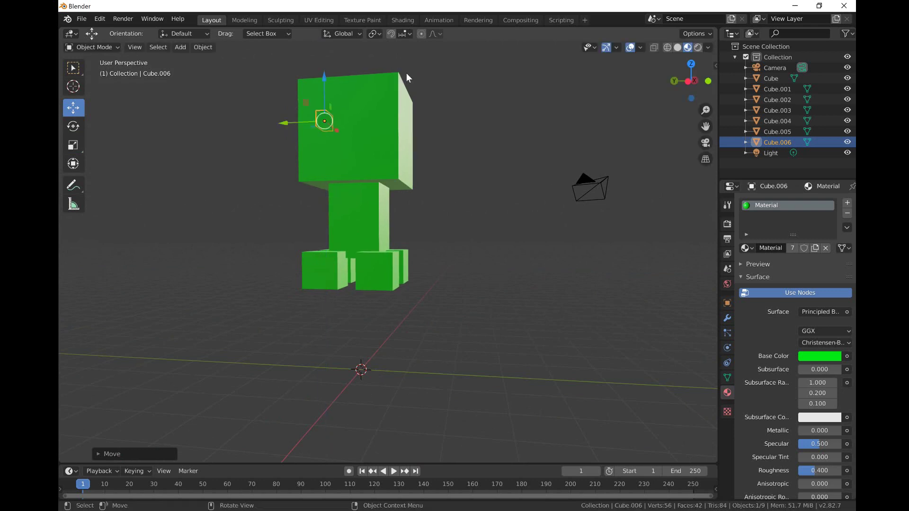
left_click(816, 355)
left_click(832, 278)
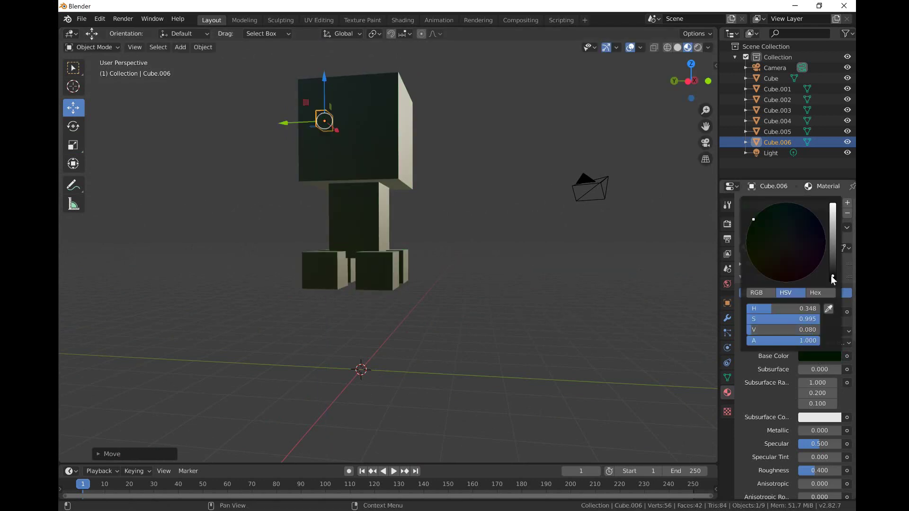
Step: Undo the color change and the tiny cube's upward move, then delete that cube
key("ctrl+z")
key("ctrl+z")
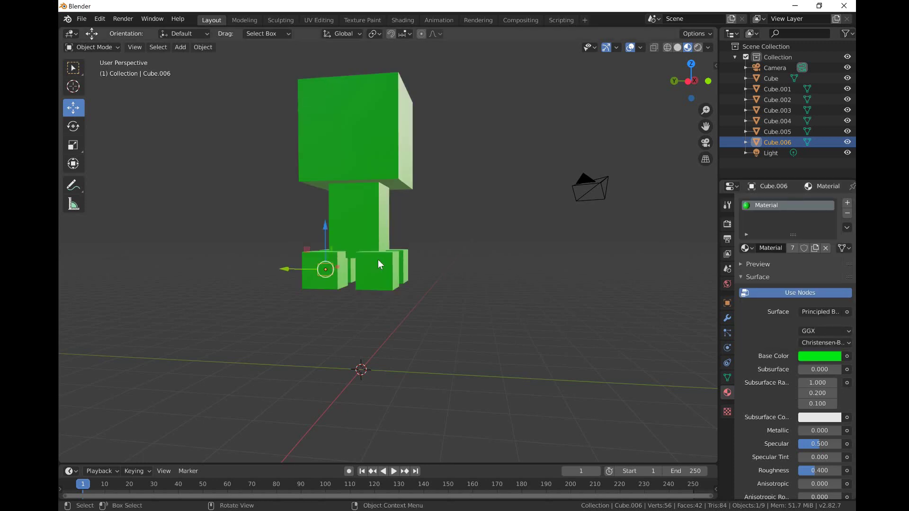
key("Delete")
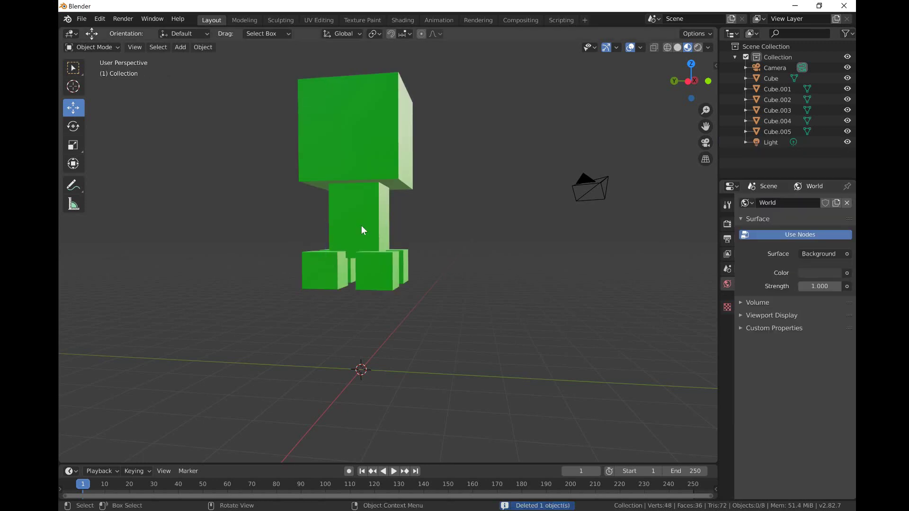
Step: Add a new cube mesh without a material at the origin below the figure
middle_click_drag(218, 300, 286, 309)
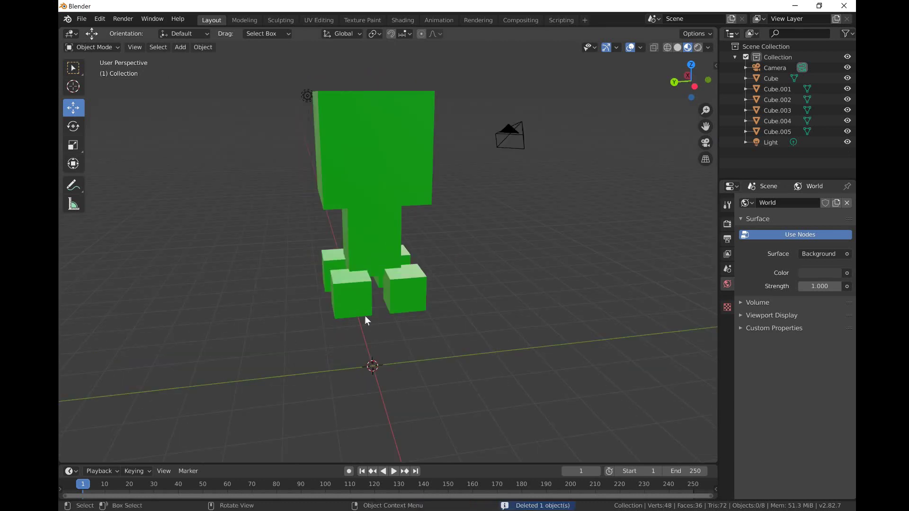
key("shift+a")
mouse_move(363, 315)
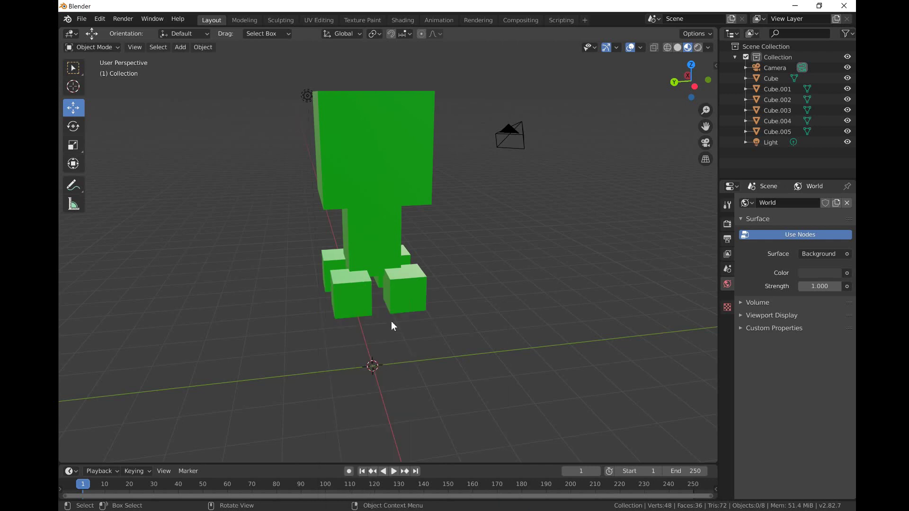
key("shift+a")
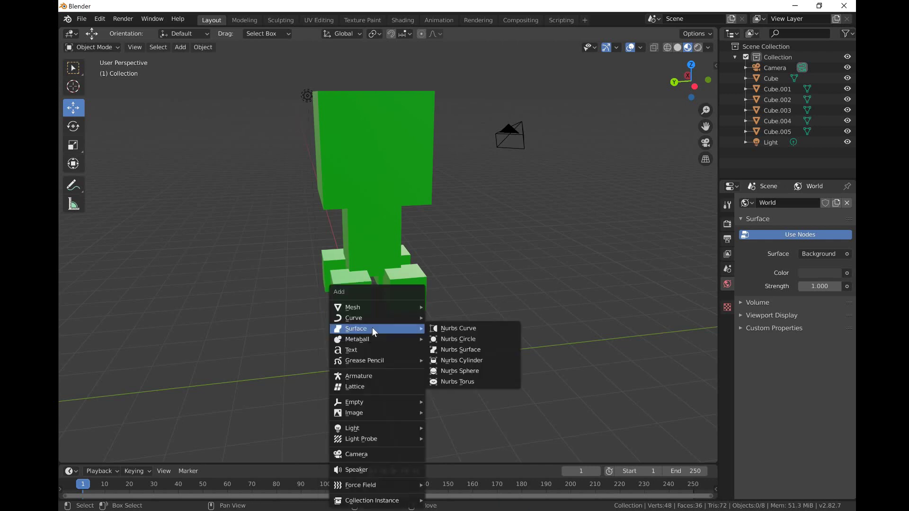
mouse_move(391, 308)
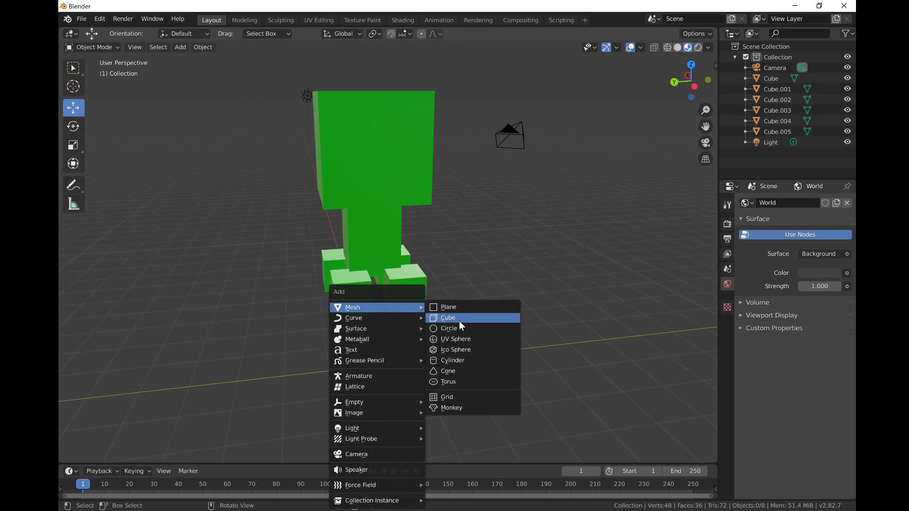
left_click(448, 318)
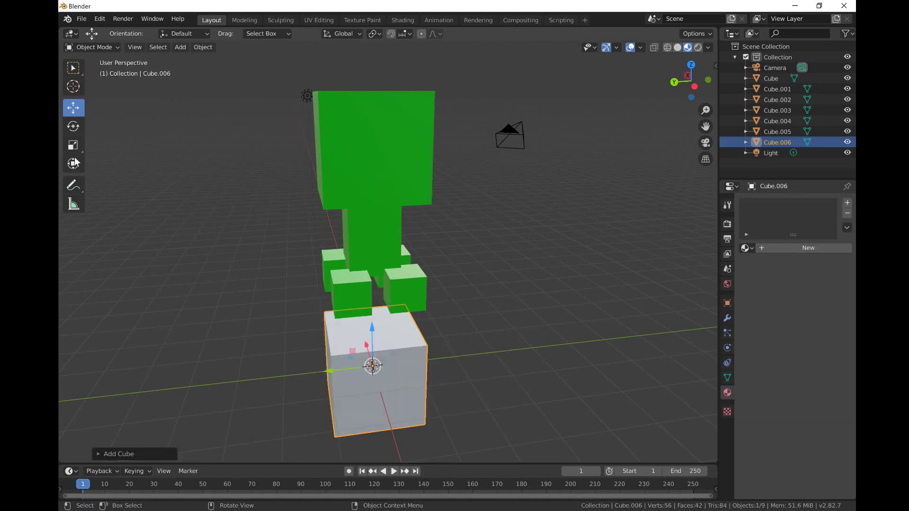
Step: Scale the new cube at the origin down to a small block, smaller than the feet
left_click(73, 145)
left_click_drag(411, 356, 362, 372)
key("s")
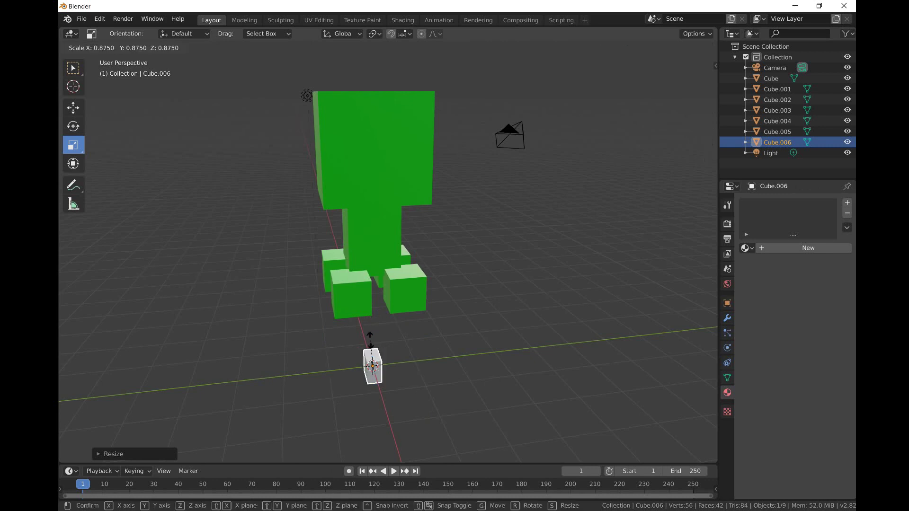
left_click(369, 341)
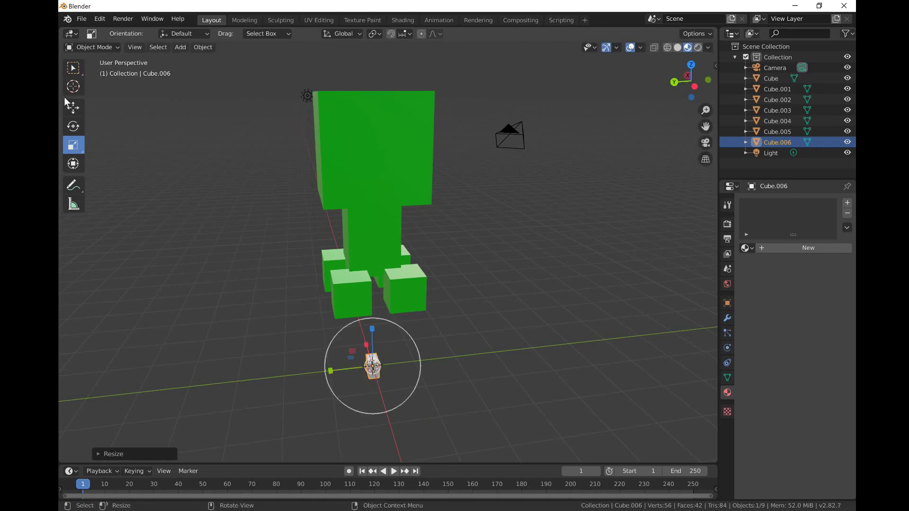
Step: Raise the small cube along Z to the head, then shift it along X and Y so it protrudes slightly from the face as an eye
left_click(70, 112)
middle_click_drag(331, 284, 431, 328)
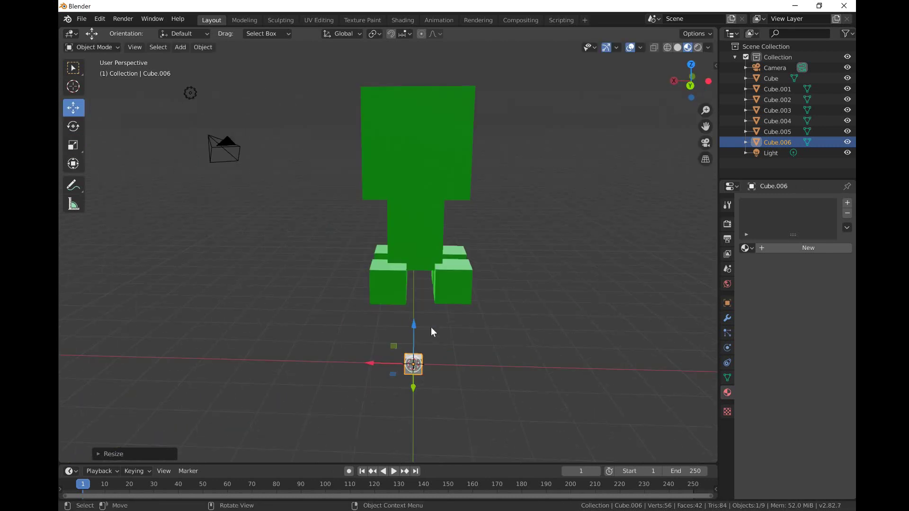
left_click_drag(414, 326, 458, 97)
left_click_drag(376, 126, 426, 156)
middle_click_drag(454, 176, 436, 268)
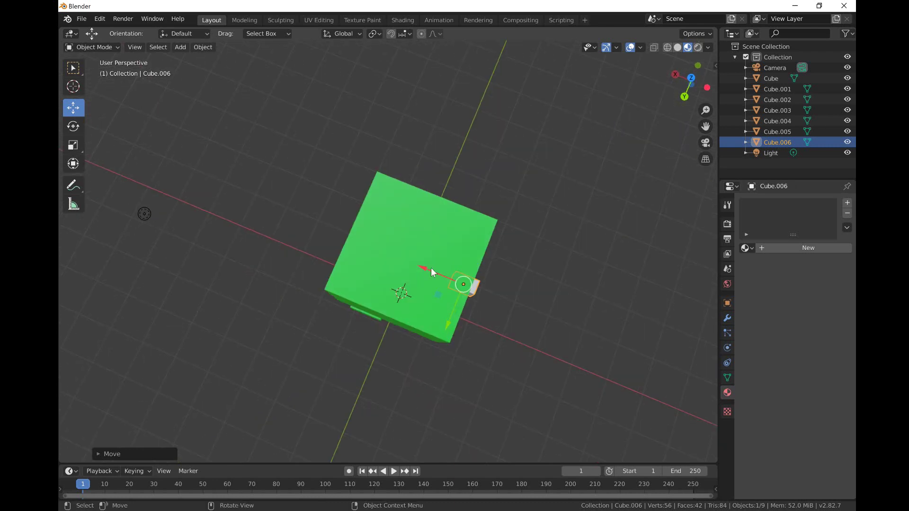
left_click_drag(431, 268, 426, 271)
middle_click_drag(471, 312, 357, 211)
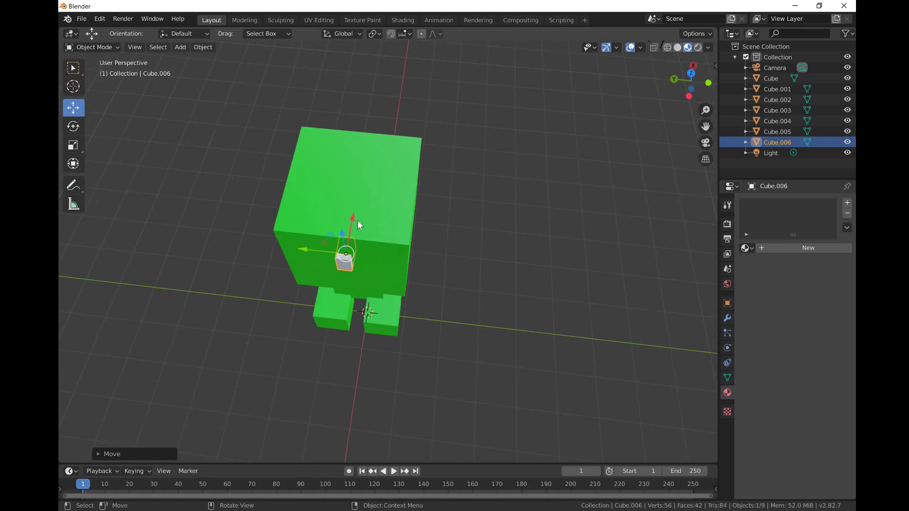
left_click_drag(353, 218, 334, 260)
key("y")
Step: Duplicate the eye block along the Y axis to form the second eye on the other side of the face
middle_click_drag(334, 260, 360, 221)
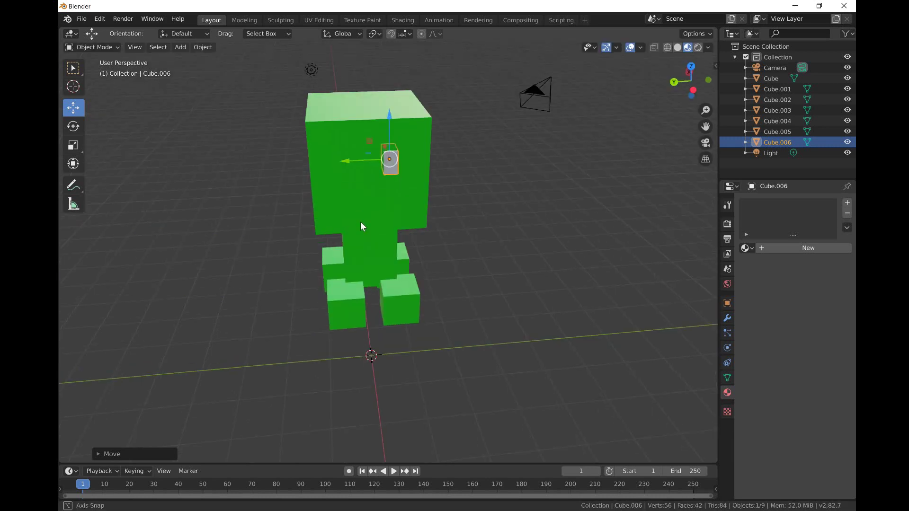
key("shift+d")
key("y")
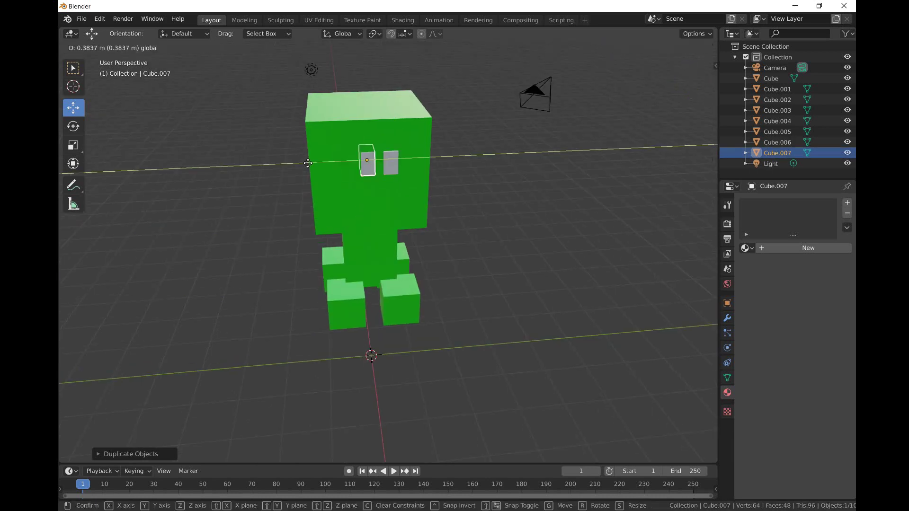
left_click(319, 170)
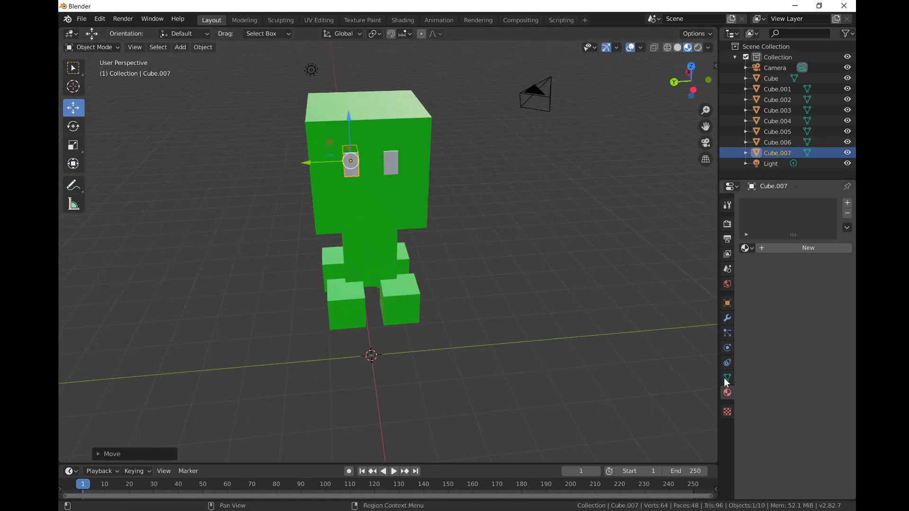
Step: Give the duplicated eye a new material with a black base color, value 0.000
left_click(822, 251)
left_click(824, 358)
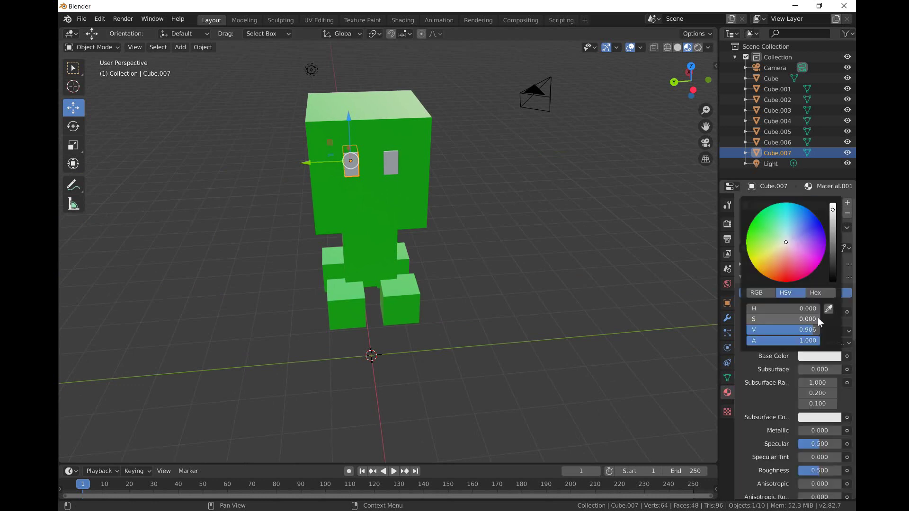
left_click(832, 278)
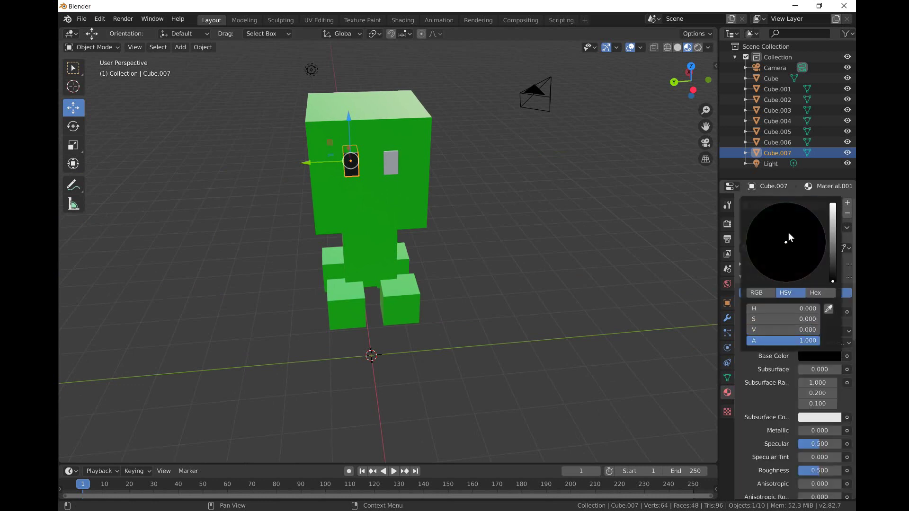
Step: Give the remaining gray eye its own new material with a near-black base color, value about 0.083
middle_click_drag(422, 252, 410, 175)
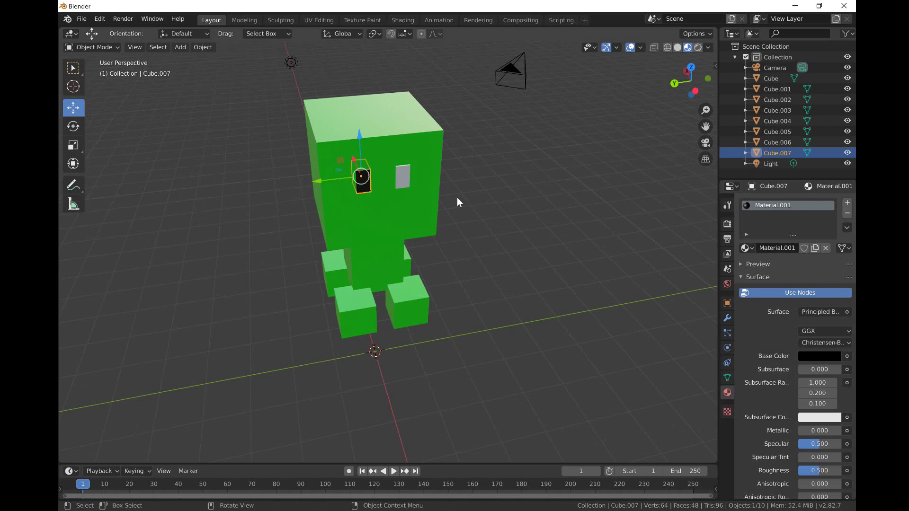
left_click(527, 204)
left_click(403, 176)
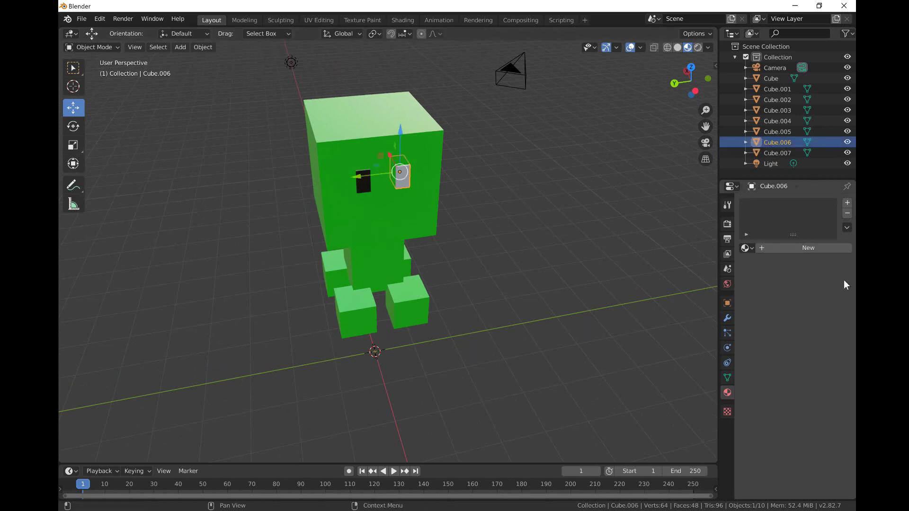
left_click(831, 247)
left_click(817, 357)
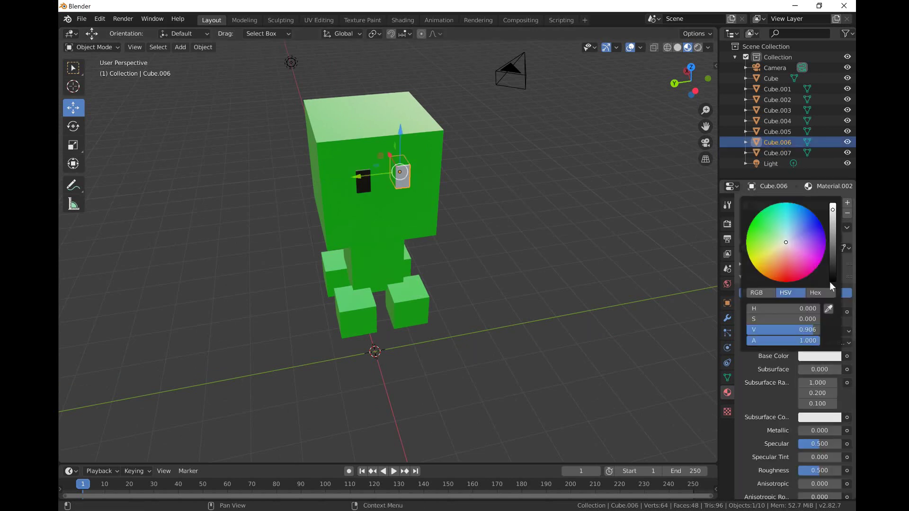
left_click_drag(836, 274, 835, 288)
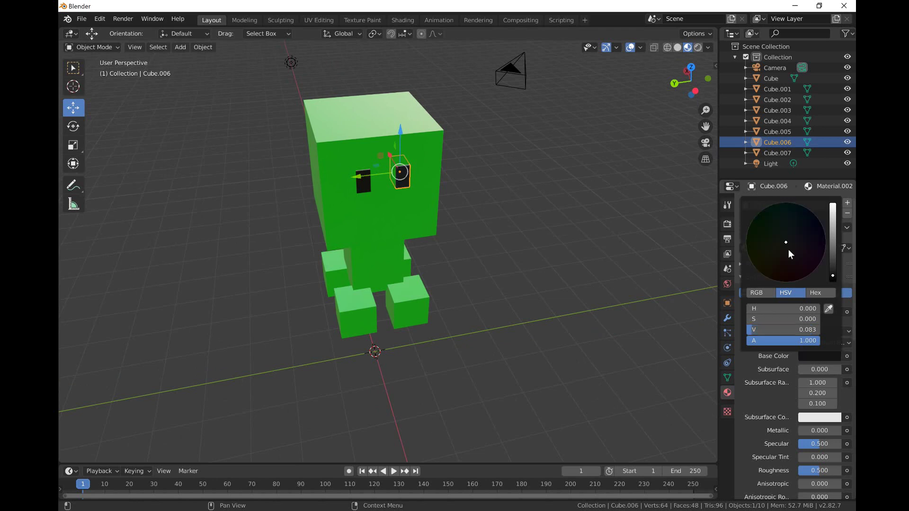
left_click(593, 283)
Step: Duplicate the eye on the +Y side and move the copy down and sideways to the middle of the face, just below the eyes
mouse_move(592, 283)
middle_mouse_down()
mouse_move(581, 280)
mouse_move(578, 288)
middle_mouse_up()
scroll(324, 98, "up", 2)
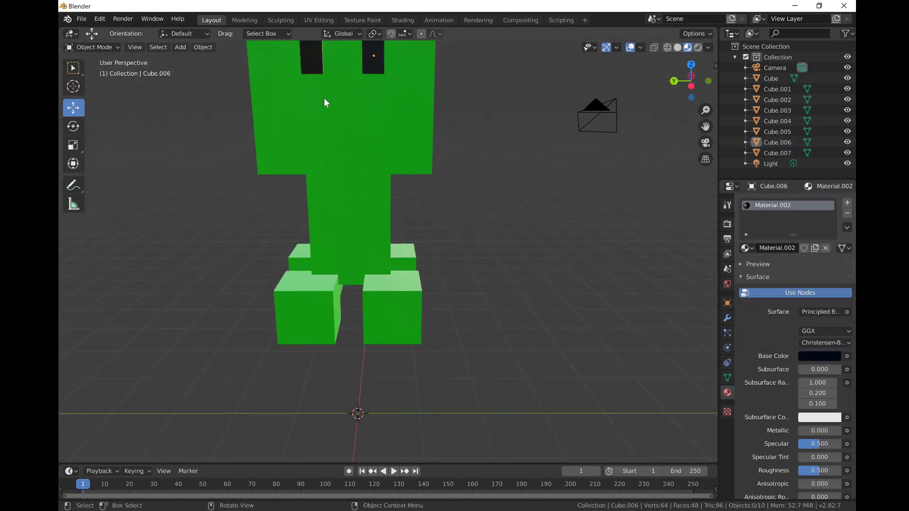
scroll(317, 95, "down", 1)
left_click(329, 99)
key("shift+d")
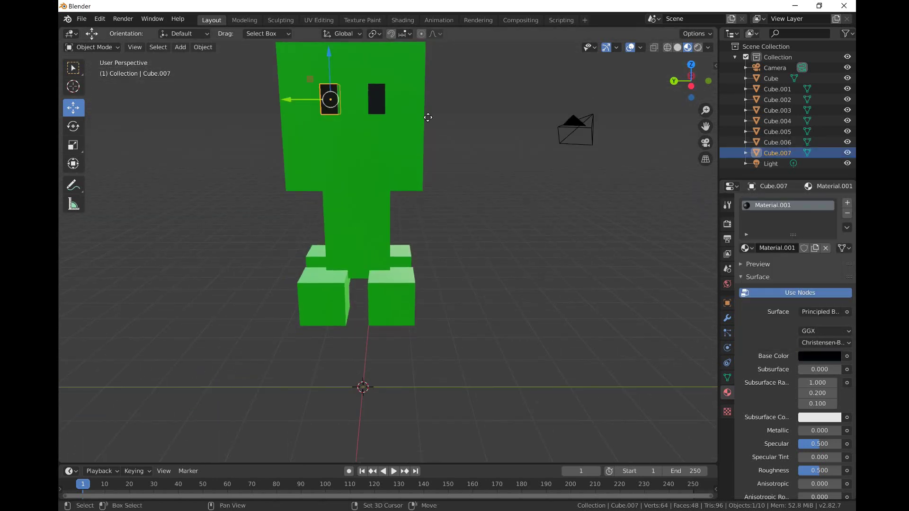
right_click(345, 69)
left_click_drag(329, 54, 330, 77)
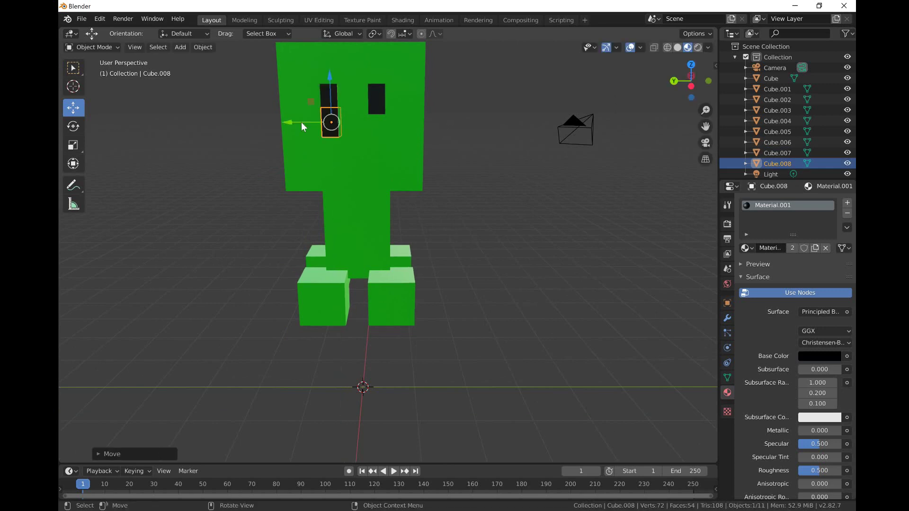
left_click_drag(304, 122, 340, 127)
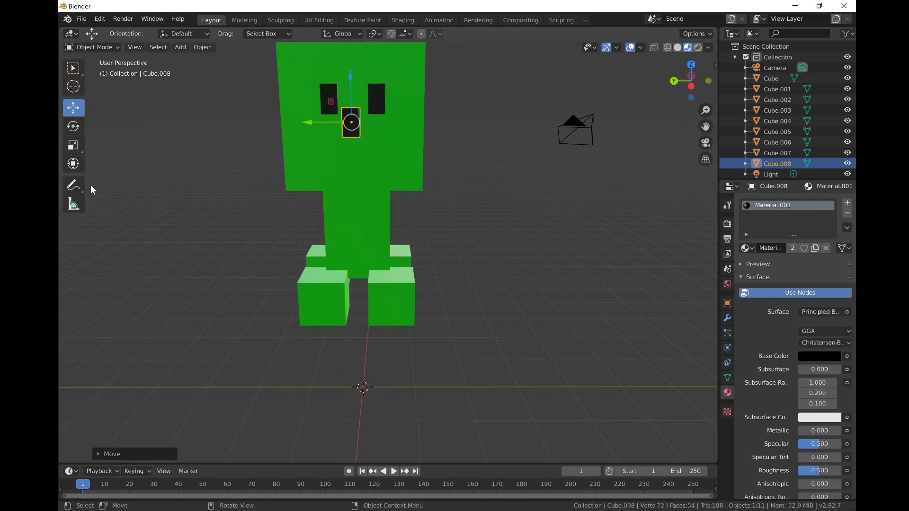
Step: Widen the central face block along Y into a roughly square shape and nudge it to sit centered just below the two eyes
left_click(74, 148)
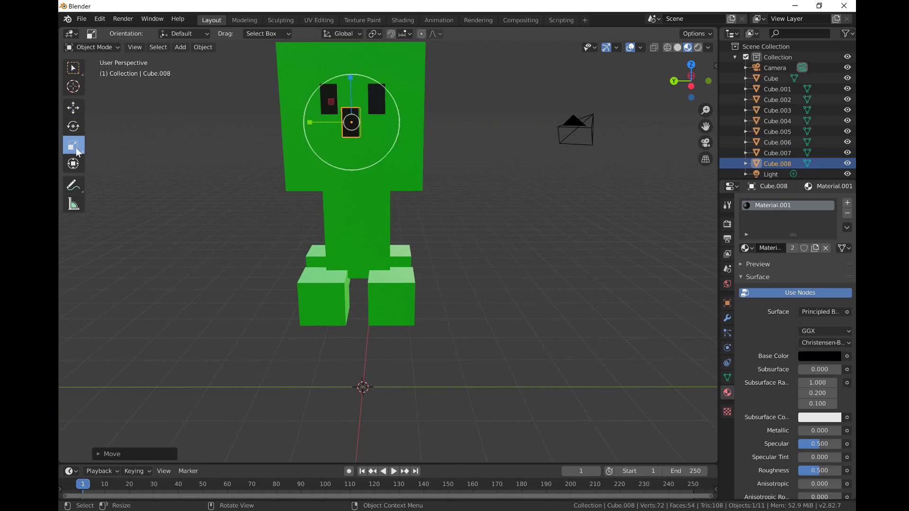
left_click_drag(313, 123, 279, 143)
left_click(72, 107)
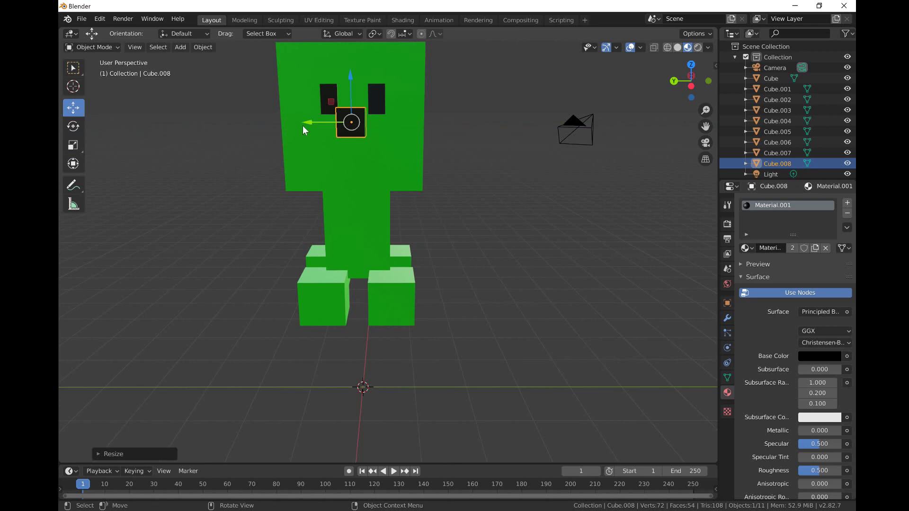
left_click_drag(308, 123, 314, 126)
left_click_drag(351, 87, 351, 90)
Step: Duplicate the eye on the -Y side and lower the copy along Z to the lower corner of the central block
left_click(378, 108)
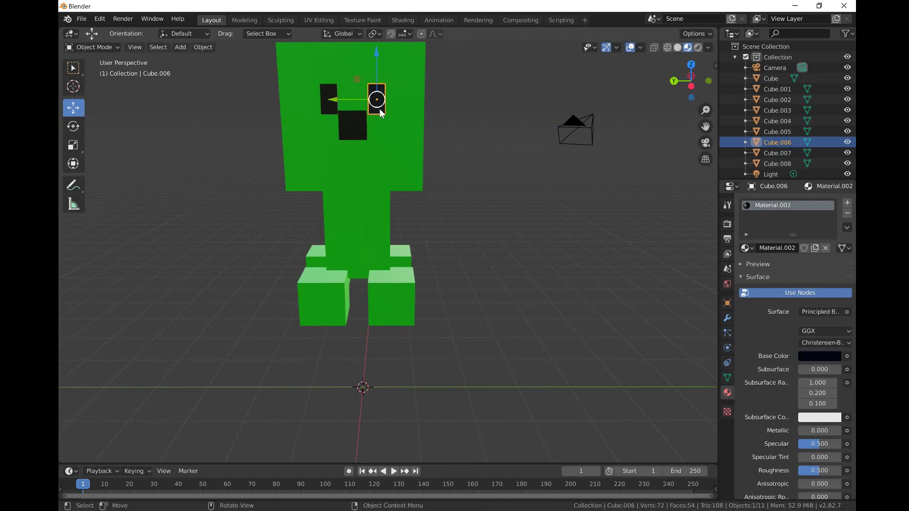
key("shift+d")
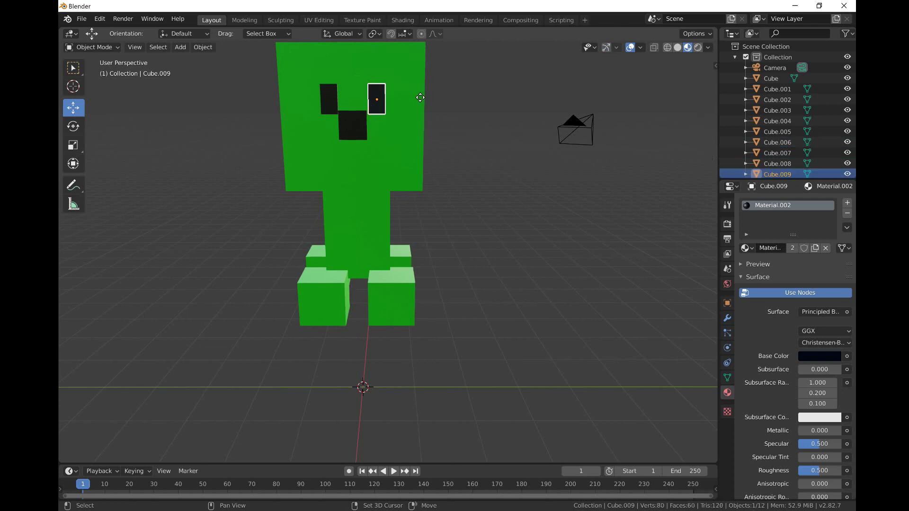
right_click(421, 103)
left_click_drag(378, 71, 375, 128)
Step: Duplicate the lowered mouth block about 0.66 m along Y to the opposite side of the central block
key("shift+d")
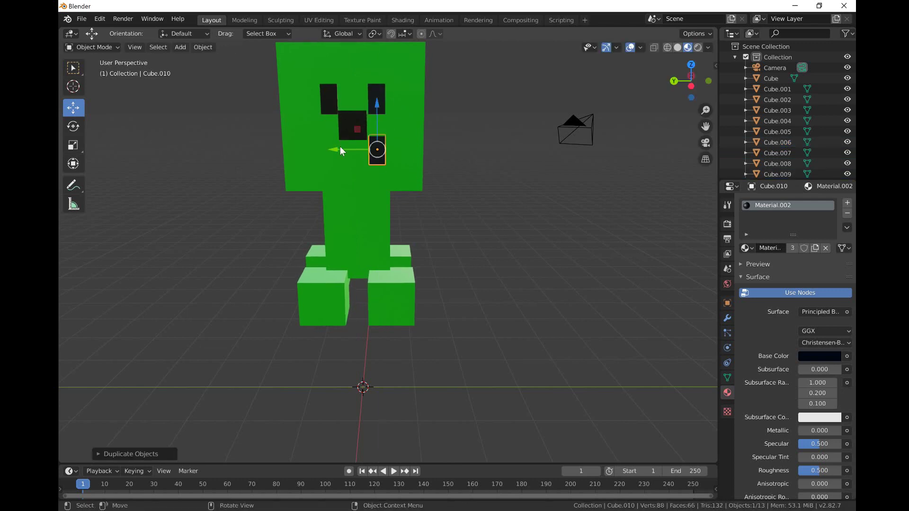
key("y")
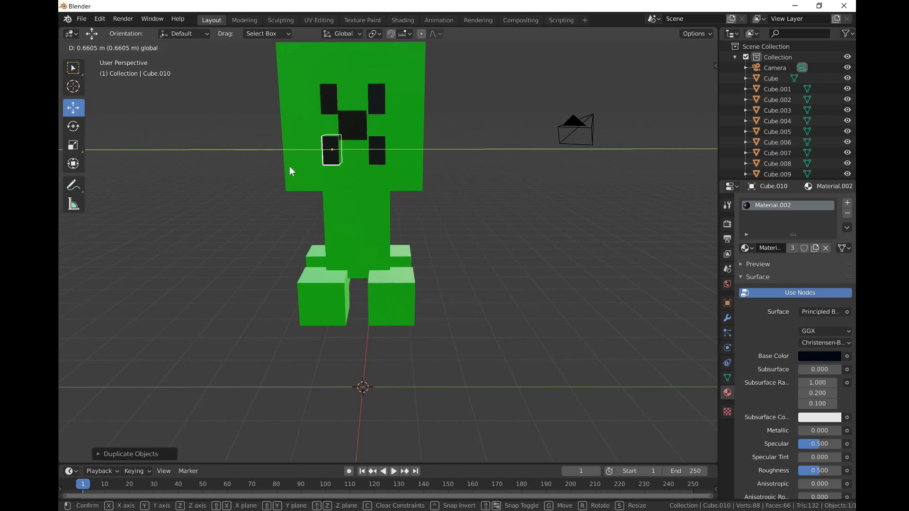
left_click(290, 167)
Step: Nudge the mouth block on the -Y side slightly outward so it lines up under the eye above it
left_click(379, 148)
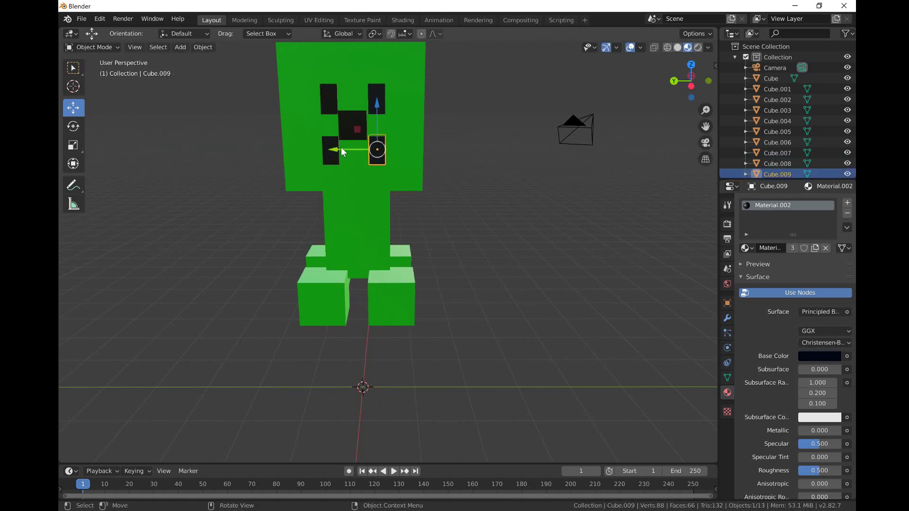
key("g")
left_click(382, 164)
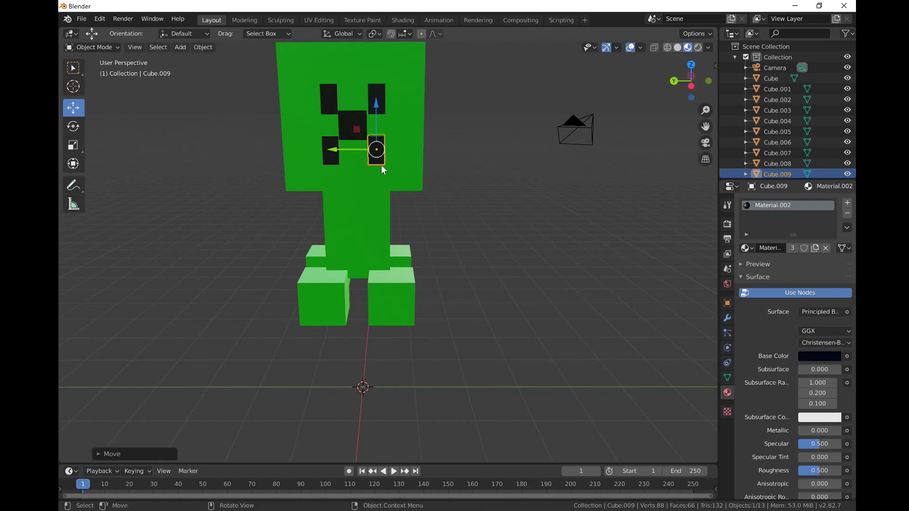
left_click(541, 181)
Step: Duplicate the mouth block on the +Y side about 0.24 m down along Z to lengthen that side of the mouth
scroll(547, 200, "up", 3)
middle_click_drag(456, 180, 356, 163)
left_click(324, 139)
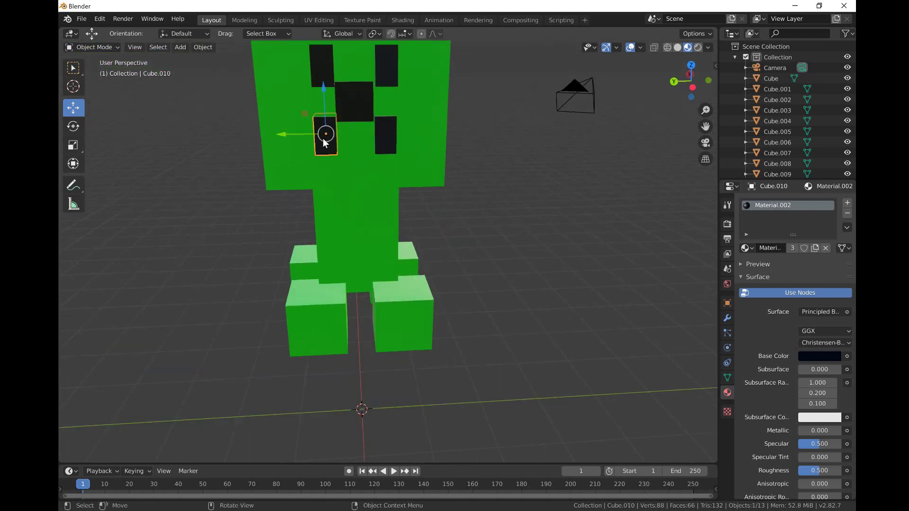
key("shift+d")
key("z")
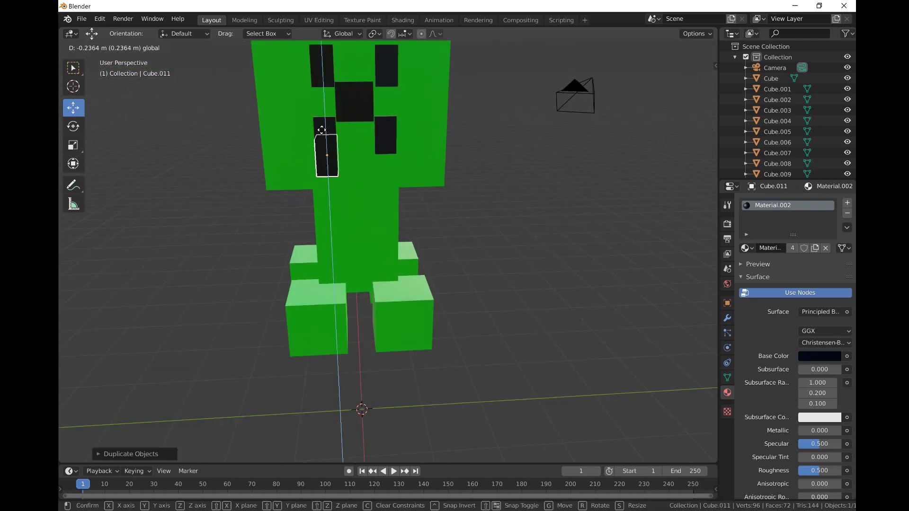
left_click(322, 130)
Step: Duplicate the mouth block on the -Y side downward along Z to match the length of the opposite side
left_click(376, 137)
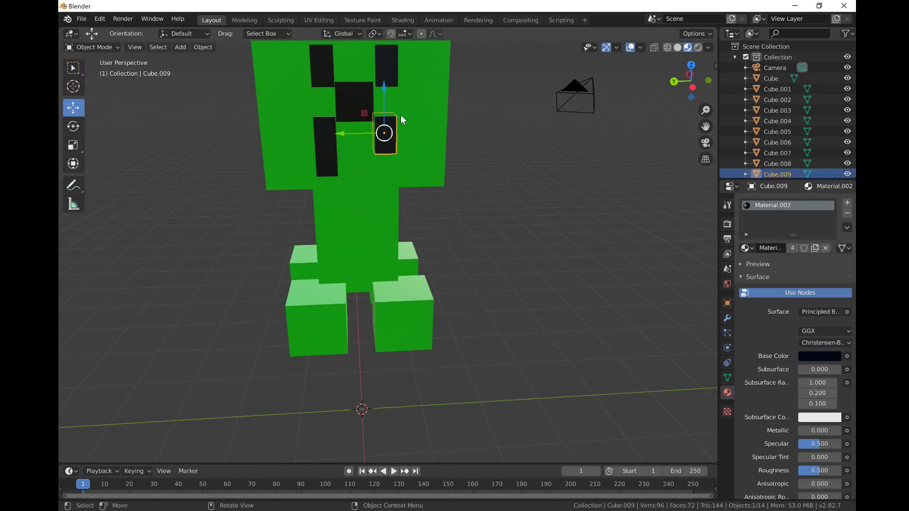
key("shift+d")
key("z")
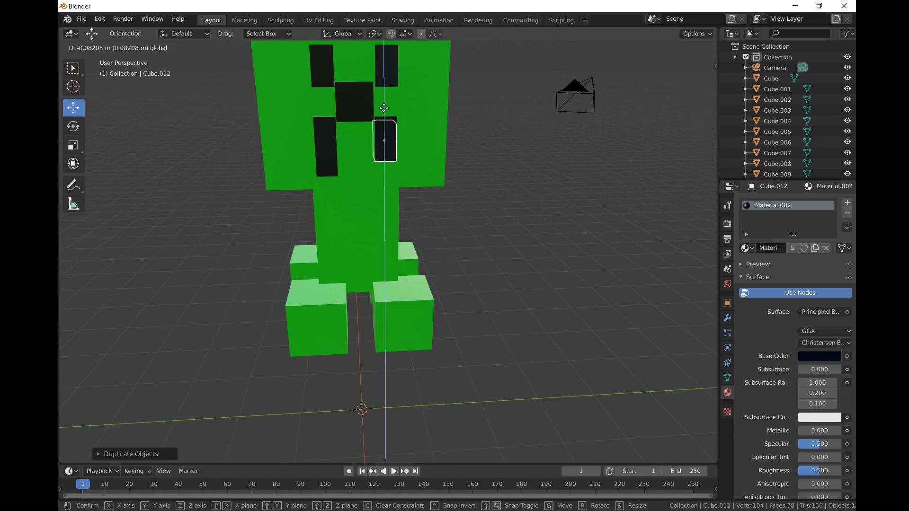
left_click(384, 124)
Step: Select all seven black face blocks together and move them up along Z to center the face on the head
scroll(496, 130, "down", 3)
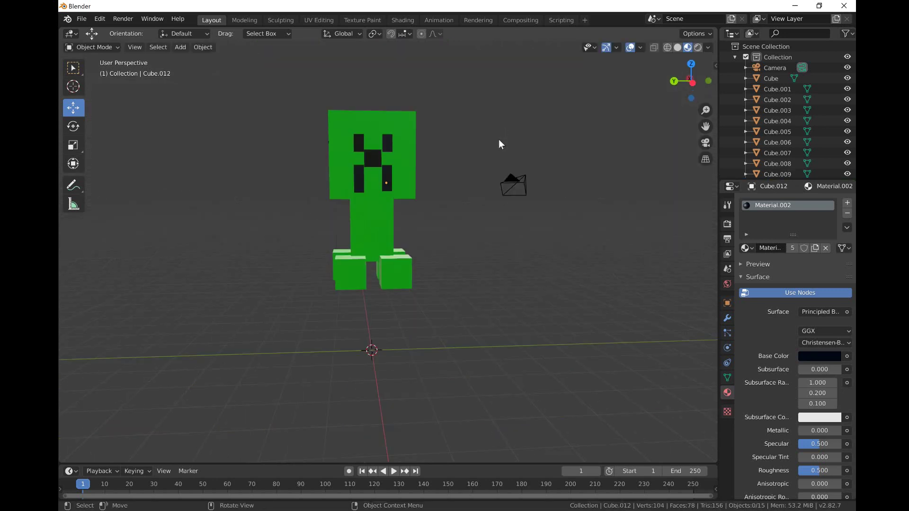
mouse_move(499, 140)
middle_mouse_down()
mouse_move(455, 165)
mouse_move(525, 145)
mouse_move(488, 134)
middle_mouse_up()
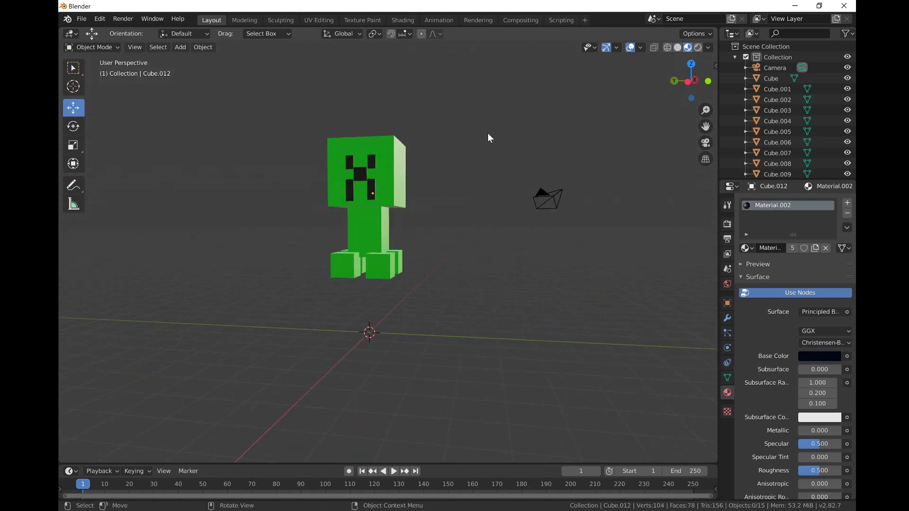
scroll(488, 137, "up", 4)
left_click(322, 92)
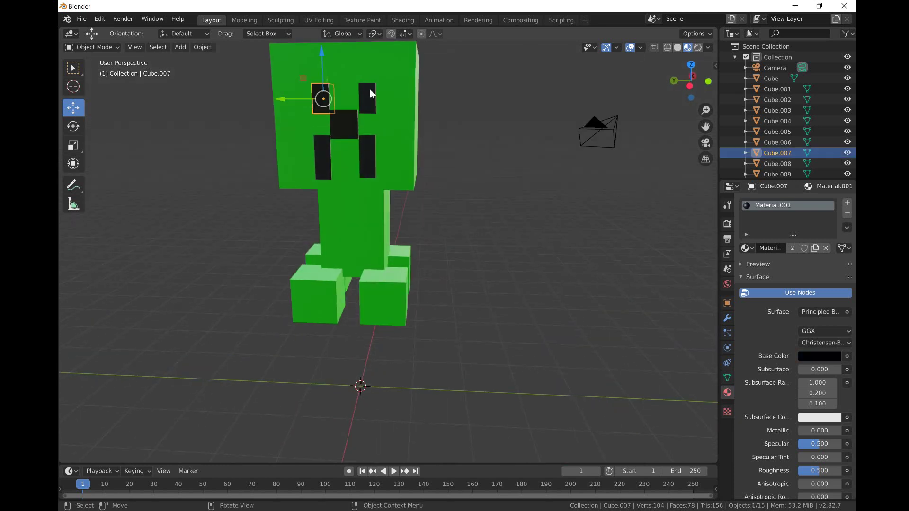
left_click(365, 95, "shift")
left_click(337, 124, "shift")
left_click(316, 151, "shift")
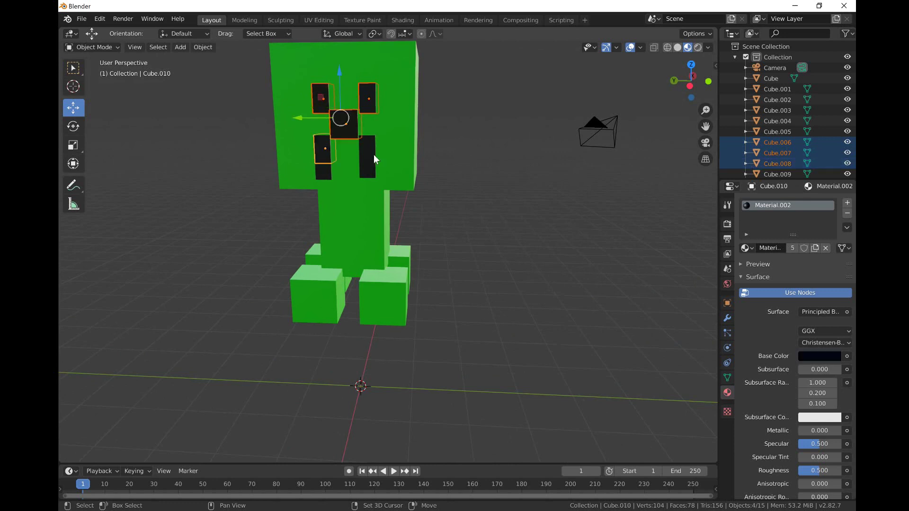
left_click(374, 154, "shift")
left_click(327, 173, "shift")
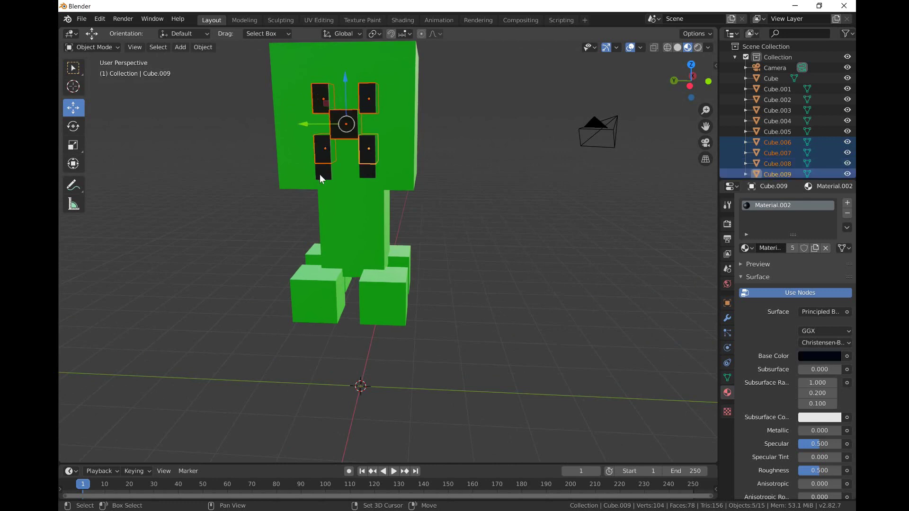
left_click(368, 171, "shift")
left_click_drag(342, 84, 346, 64)
left_click(552, 150)
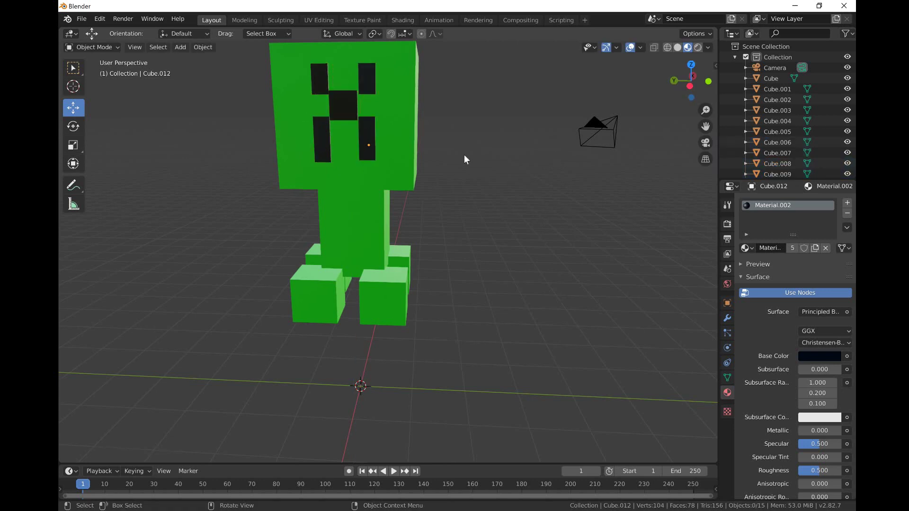
Step: Examine the finished figure and its face from several angles and distances
middle_click_drag(458, 156, 487, 144)
scroll(476, 161, "down", 4)
scroll(448, 172, "up", 5)
mouse_move(392, 188)
middle_mouse_down()
mouse_move(404, 205)
mouse_move(363, 223)
mouse_move(434, 243)
mouse_move(363, 211)
mouse_move(410, 189)
mouse_move(445, 192)
mouse_move(405, 185)
middle_mouse_up()
scroll(434, 244, "up", 4)
scroll(374, 203, "down", 4)
scroll(373, 203, "up", 3)
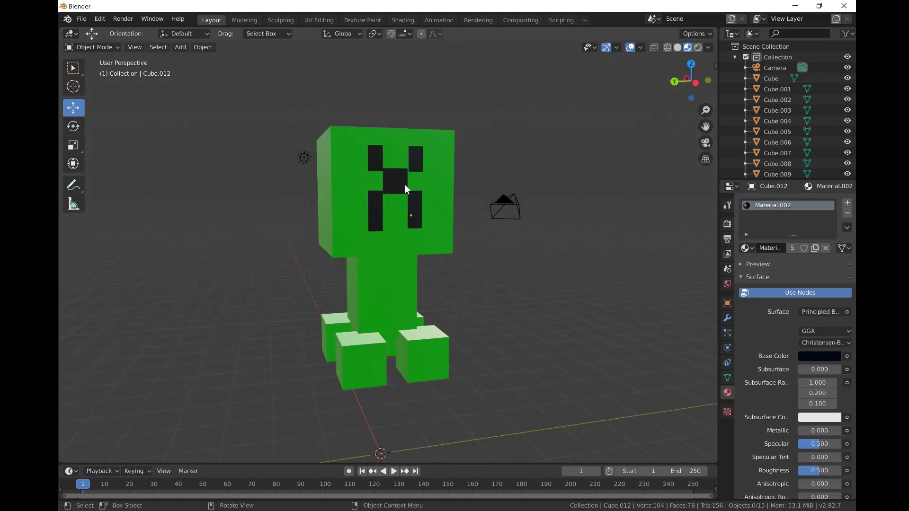
Step: Duplicate the black eye block on the +Y side and place the copy on the +Y front foot's face as its inner toe
left_click(376, 157)
key("shift+d")
key("Escape")
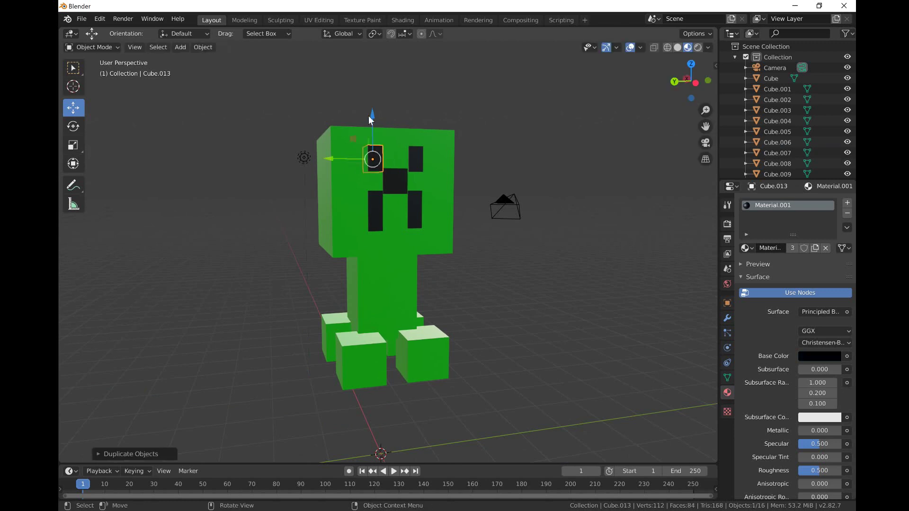
left_click_drag(371, 118, 342, 331)
key("g")
key("x")
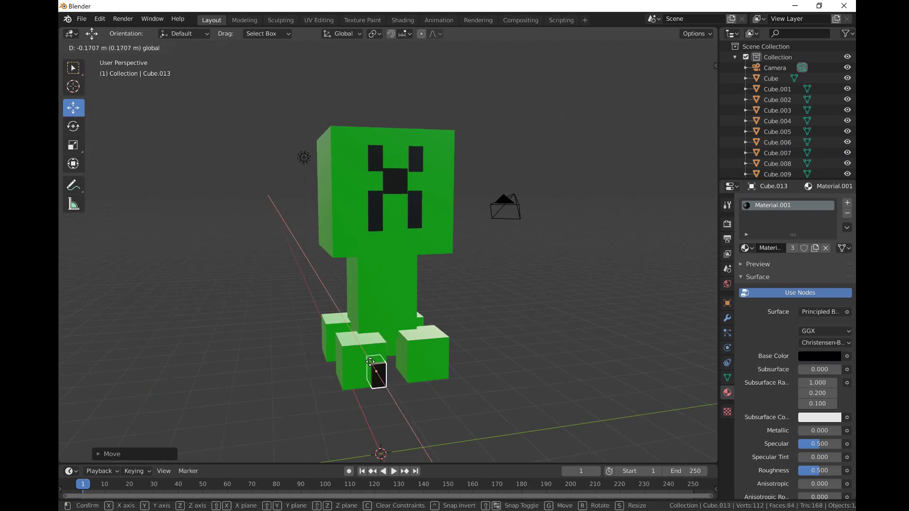
left_click(372, 375)
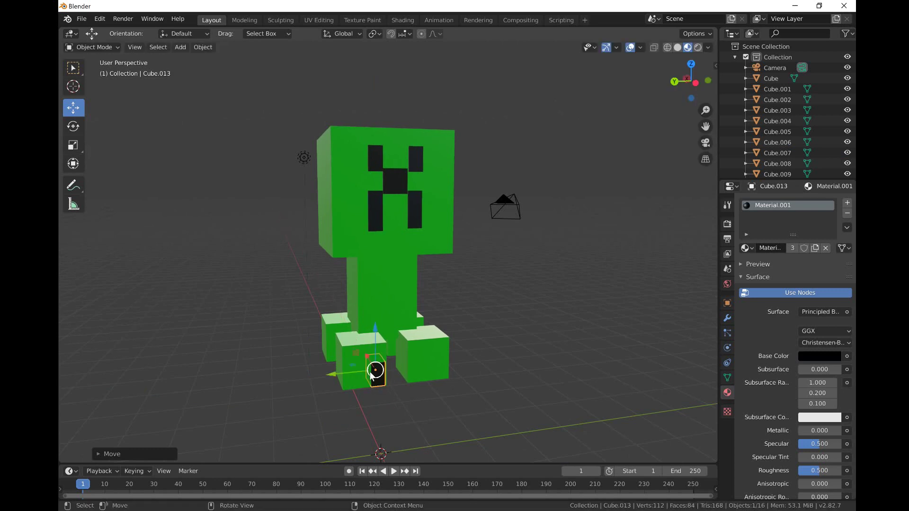
key("g")
key("y")
left_click(348, 377)
Step: Duplicate that toe about 0.3 m along +Y to form the second toe of the same front foot
key("shift+d")
right_click(377, 336)
key("g")
key("y")
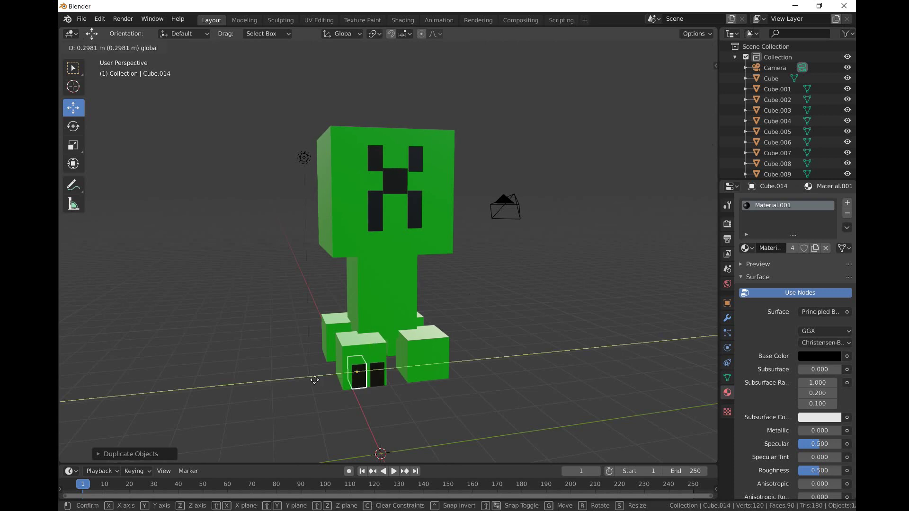
left_click(315, 377)
Step: Duplicate the outer toe and move the copy along -Y onto the other front foot as its inner toe
key("shift+d")
right_click(408, 325)
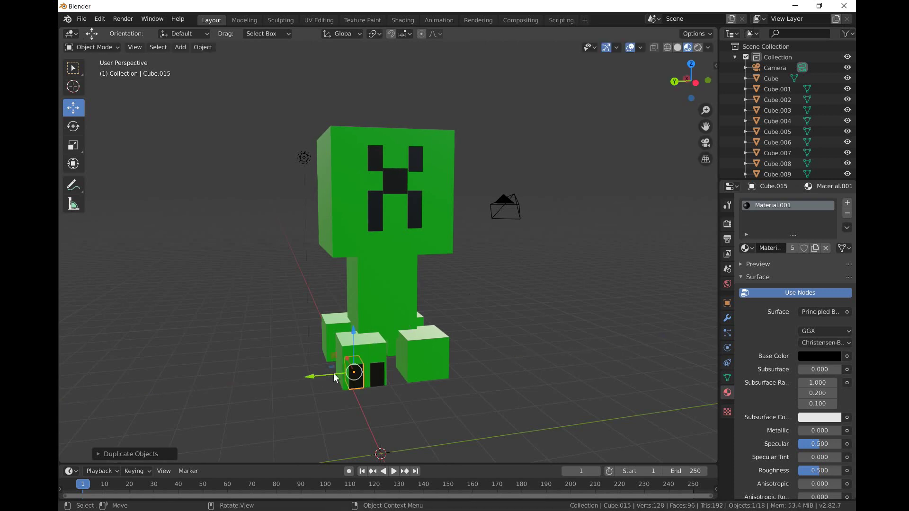
key("g")
key("y")
left_click(403, 384)
Step: Duplicate this inner toe about 0.3 m along -Y to complete the -Y front foot, and clear the selection
key("shift+d")
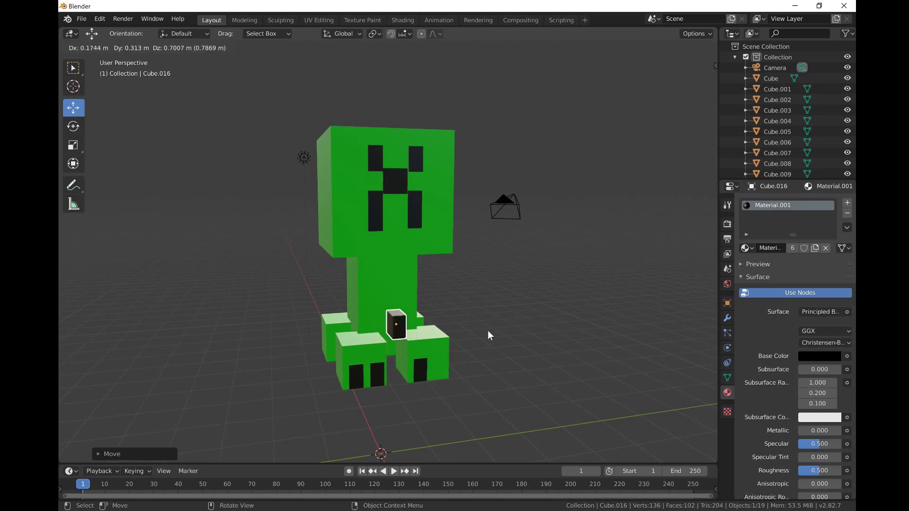
right_click(487, 329)
key("g")
key("y")
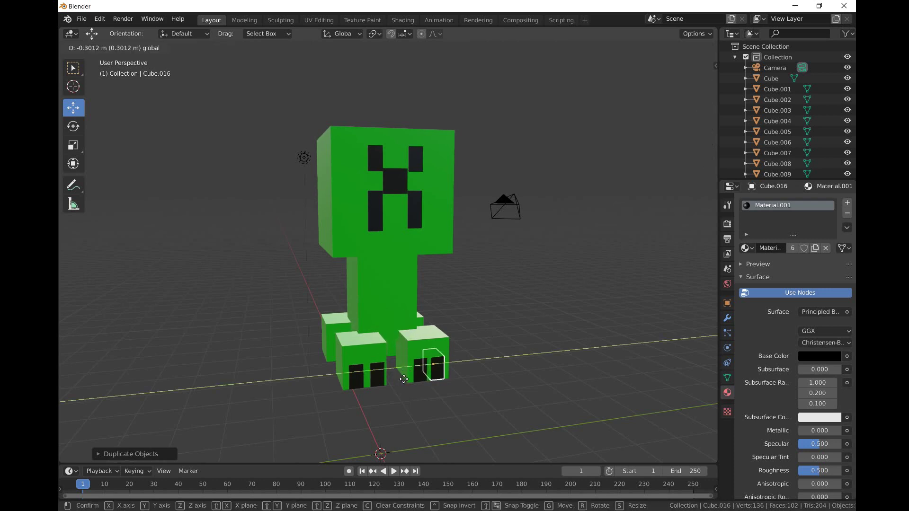
left_click(563, 382)
left_click(564, 382)
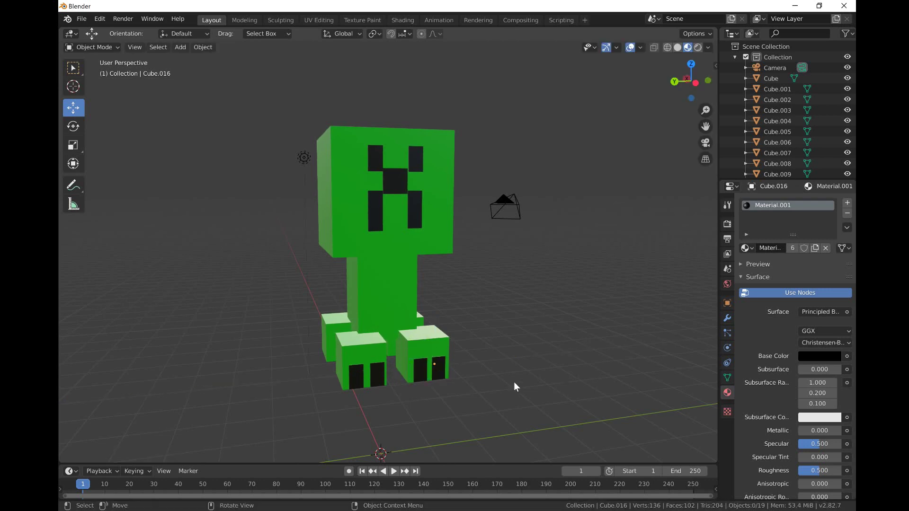
Step: Duplicate the outer toe of the -Y front foot about 1.3 m along X onto the back foot behind it
middle_click_drag(513, 381, 347, 367)
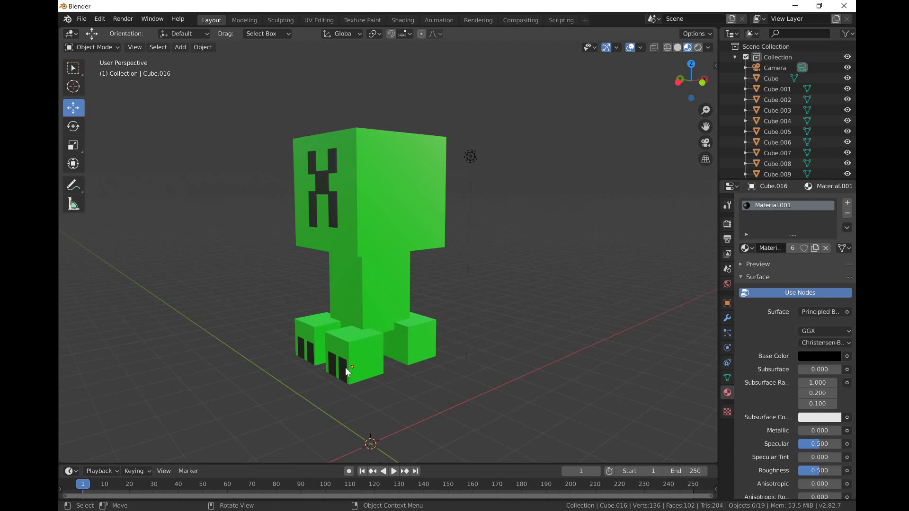
left_click(346, 368)
key("shift+d")
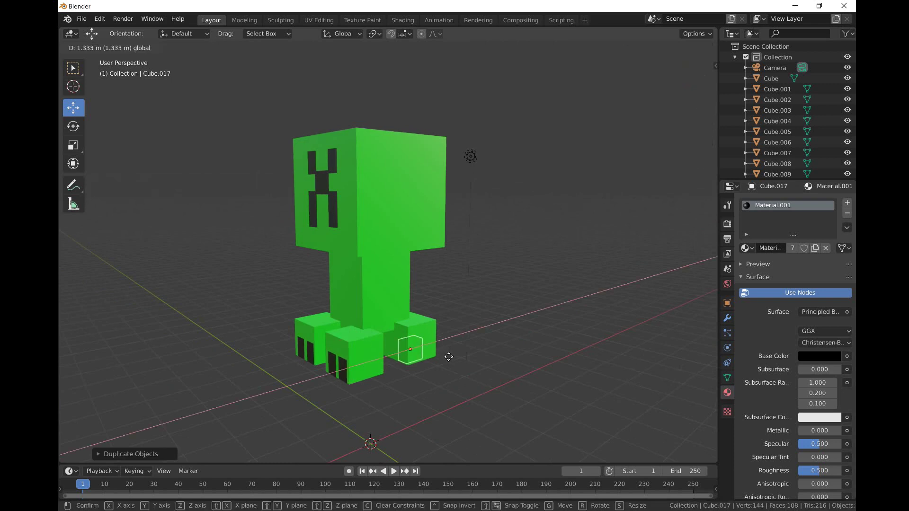
left_click_drag(446, 361, 449, 360)
Step: Duplicate the -Y back foot's toe and move the copy along +Y to form that foot's inner toe
key("shift+d")
right_click(462, 343)
middle_click_drag(462, 343, 536, 344)
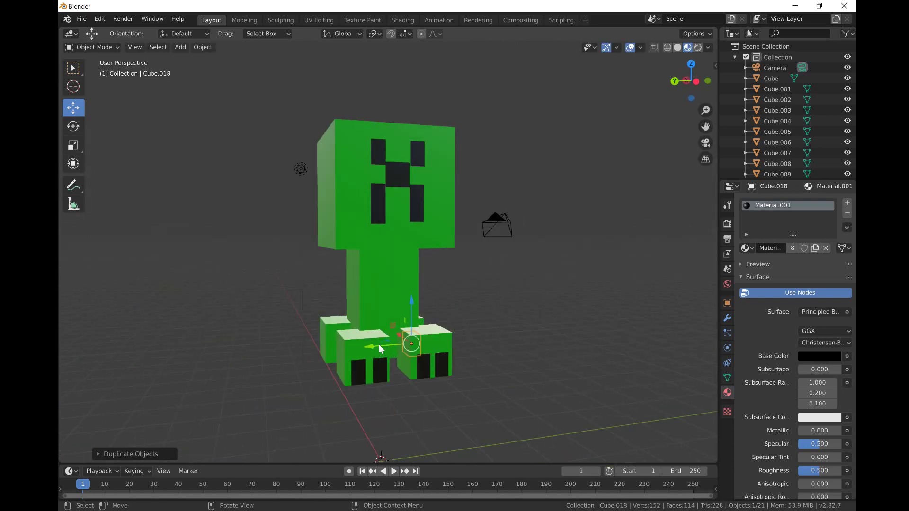
left_click_drag(379, 345, 356, 351)
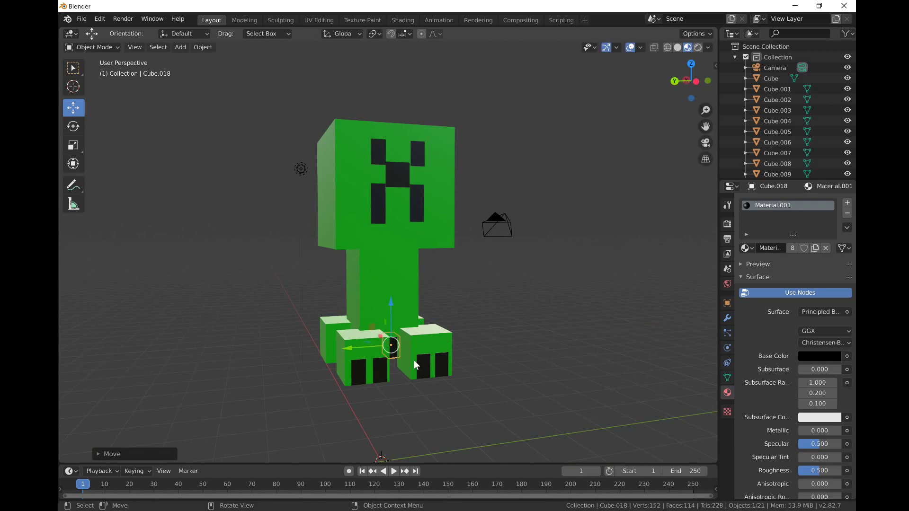
Step: Duplicate the inner toe and move the copy about 0.77 m along +Y onto the +Y back foot
scroll(405, 359, "up", 4)
mouse_move(405, 359)
middle_mouse_down()
mouse_move(328, 336)
mouse_move(265, 341)
mouse_move(326, 356)
mouse_move(482, 357)
mouse_move(462, 353)
mouse_move(473, 346)
mouse_move(396, 363)
middle_mouse_up()
key("shift+d")
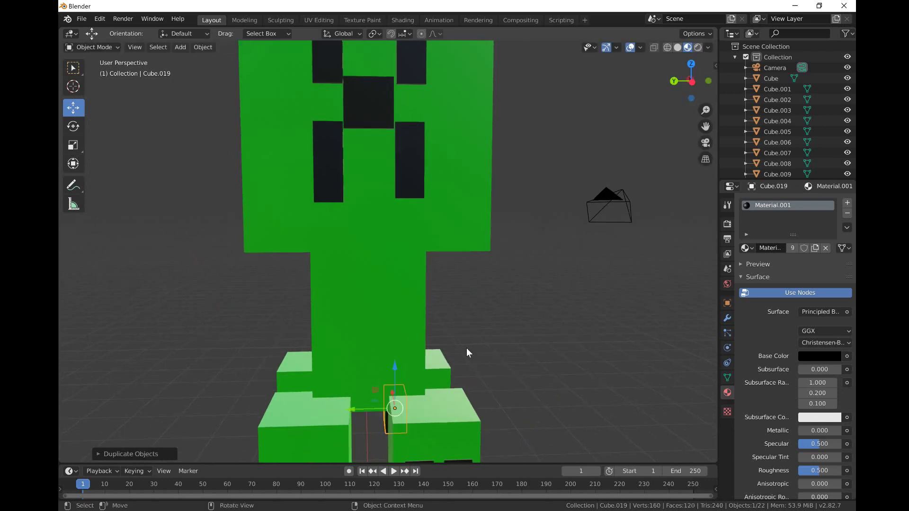
key("x")
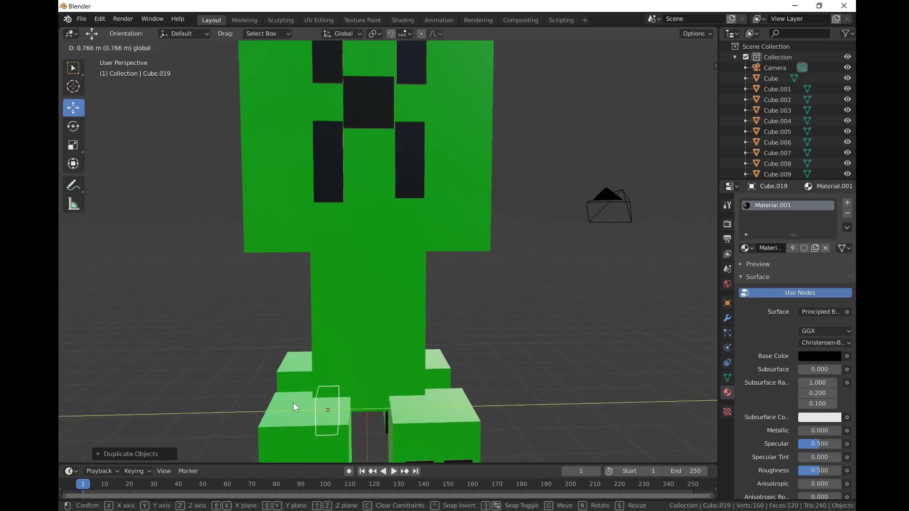
left_click(294, 403)
Step: Duplicate the +Y back foot's toe further along +Y to form its outer toe
middle_click_drag(294, 403, 354, 408)
key("shift+d")
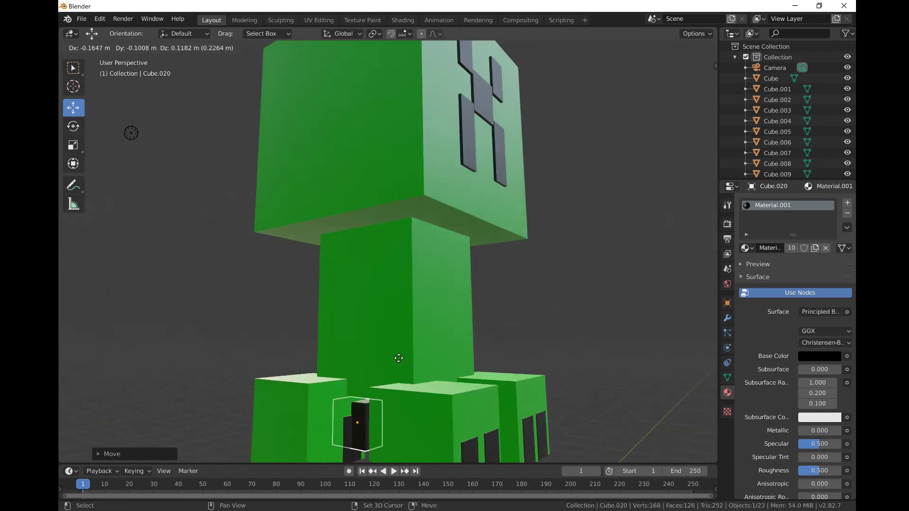
key("Escape")
key("g")
key("y")
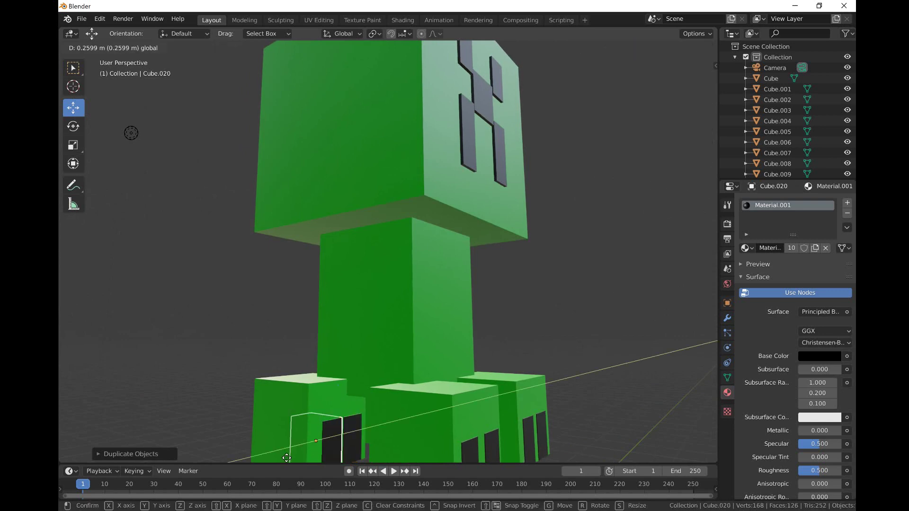
left_click_drag(263, 425, 264, 425)
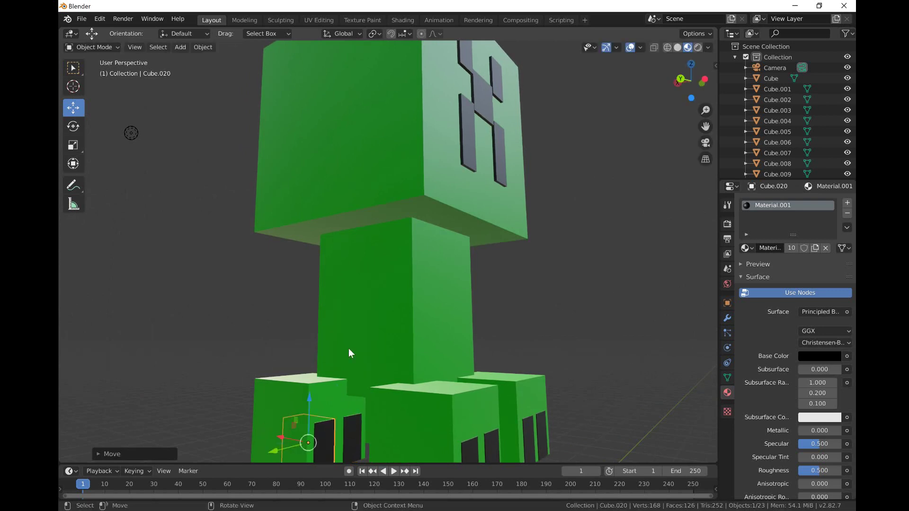
Step: Examine the figure and the toes on all its feet from several angles and distances
middle_click_drag(349, 349, 285, 362)
left_click(518, 418)
middle_click_drag(519, 419, 466, 396)
scroll(513, 368, "down", 5)
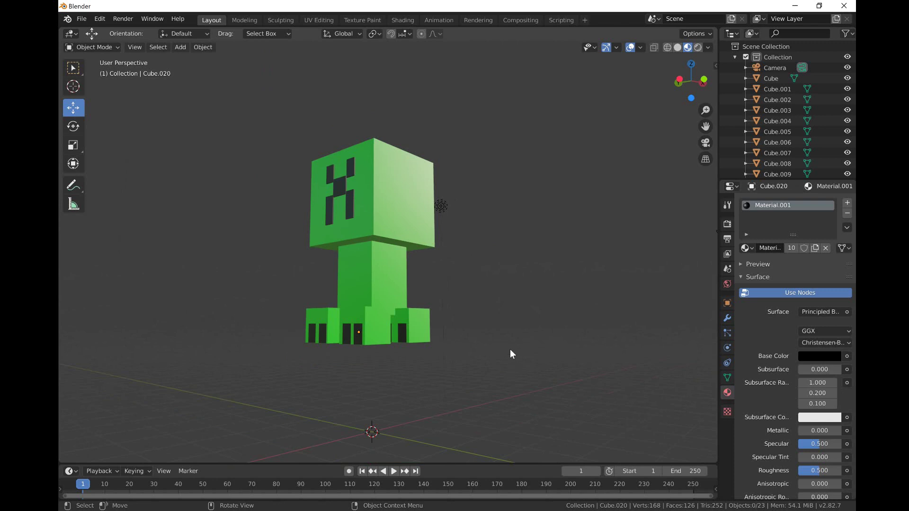
scroll(513, 339, "down", 4)
middle_click_drag(513, 339, 257, 157)
scroll(570, 361, "up", 5)
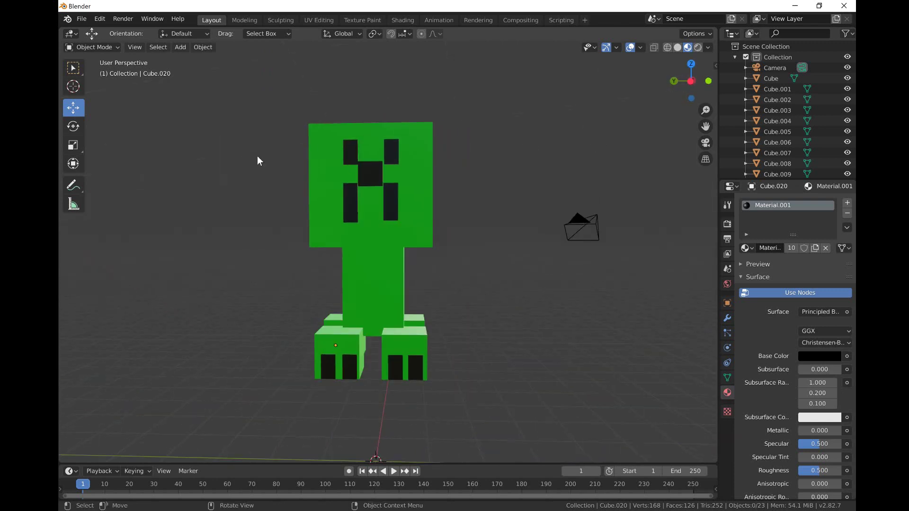
Step: Try placing a copy of the +Y eye block further along Y near the head's edge, and undo it
left_click(350, 156)
key("shift+d")
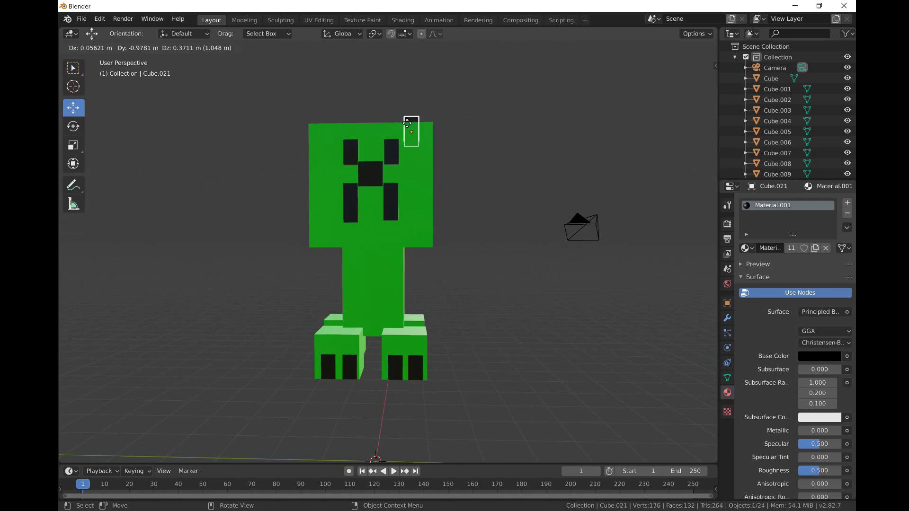
key("Escape")
key("g")
key("y")
left_click(337, 177)
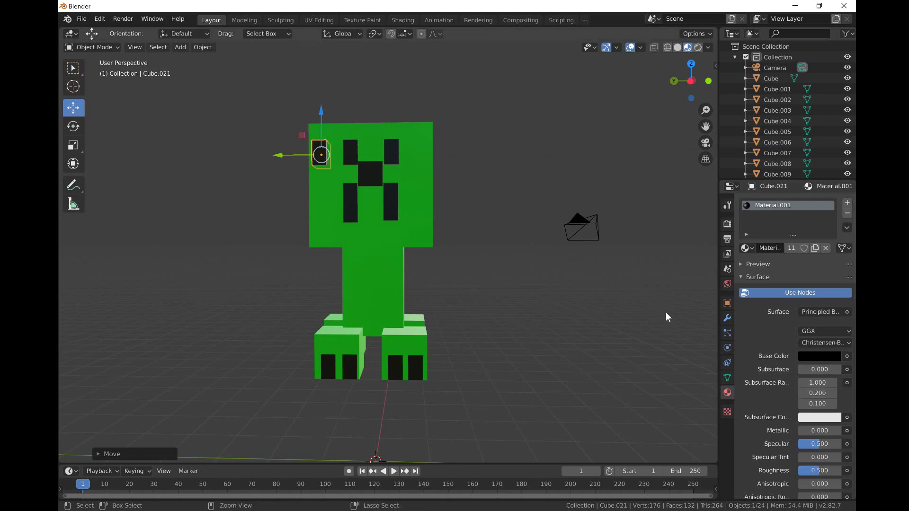
key("ctrl+z")
key("ctrl+z")
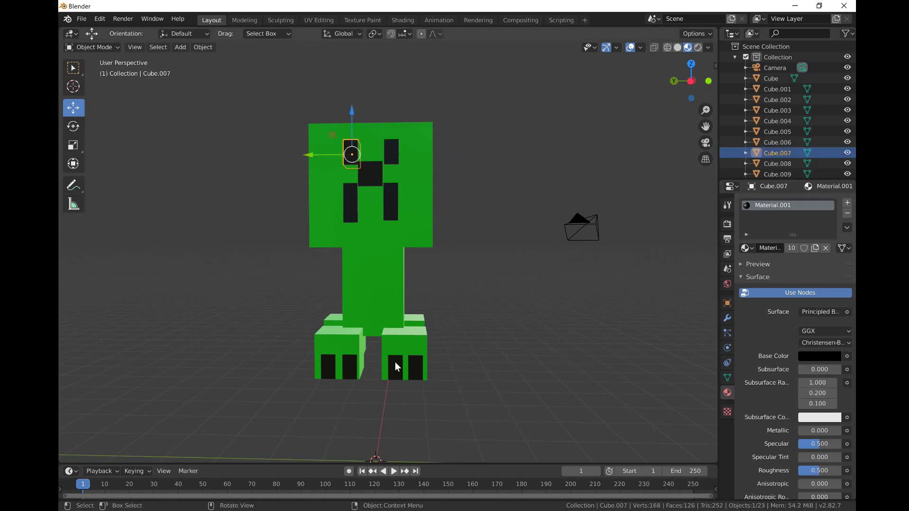
Step: Add a mesh cube at the 3D cursor with nothing else selected
left_click(353, 407)
key("shift+a")
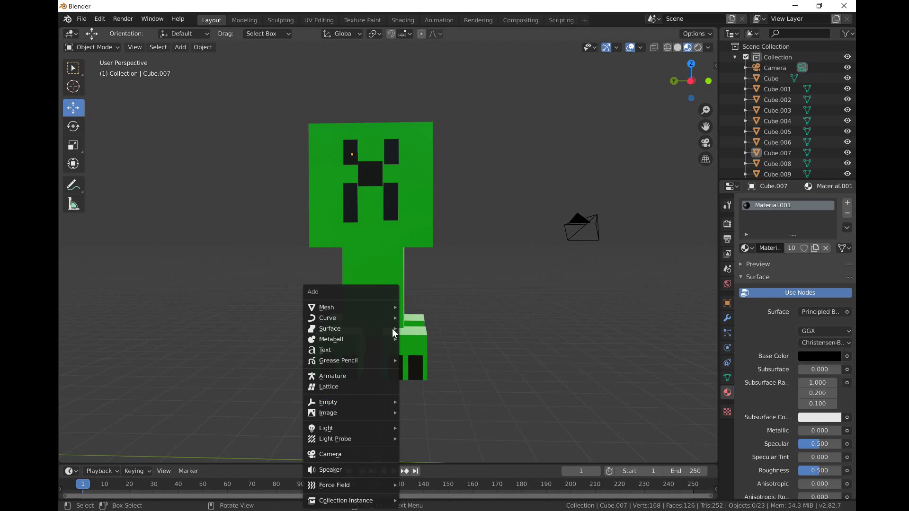
mouse_move(378, 312)
left_click(445, 319)
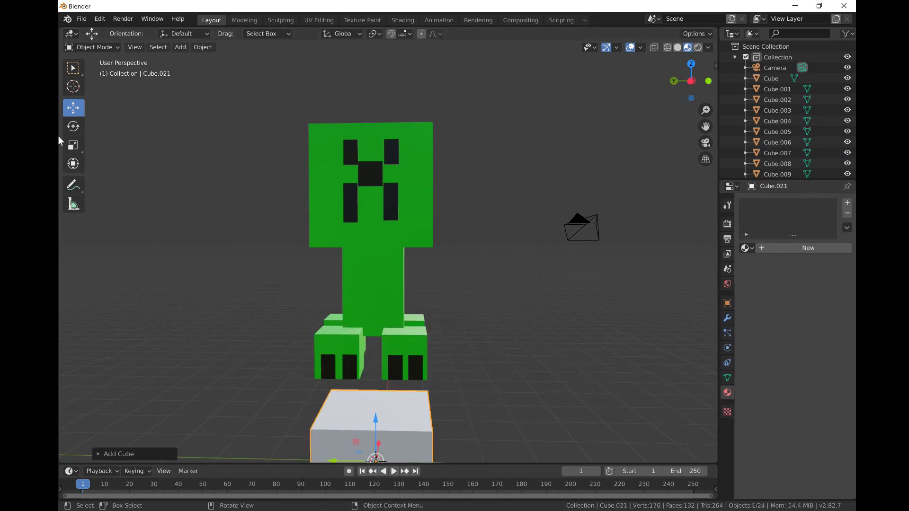
Step: Scale the new cube down uniformly to about a quarter of its size, and shrink it further along Y and X
left_click(73, 145)
scroll(259, 231, "down", 3)
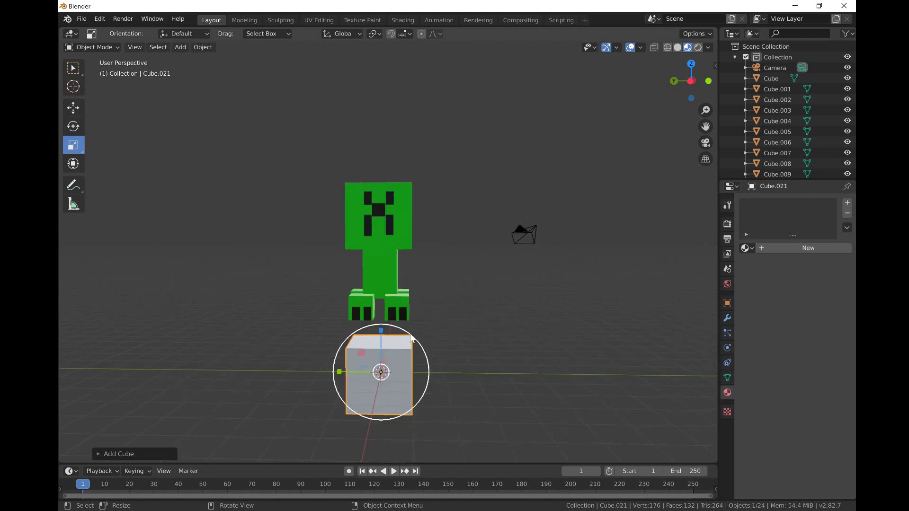
left_click_drag(432, 366, 372, 355)
left_click(379, 368)
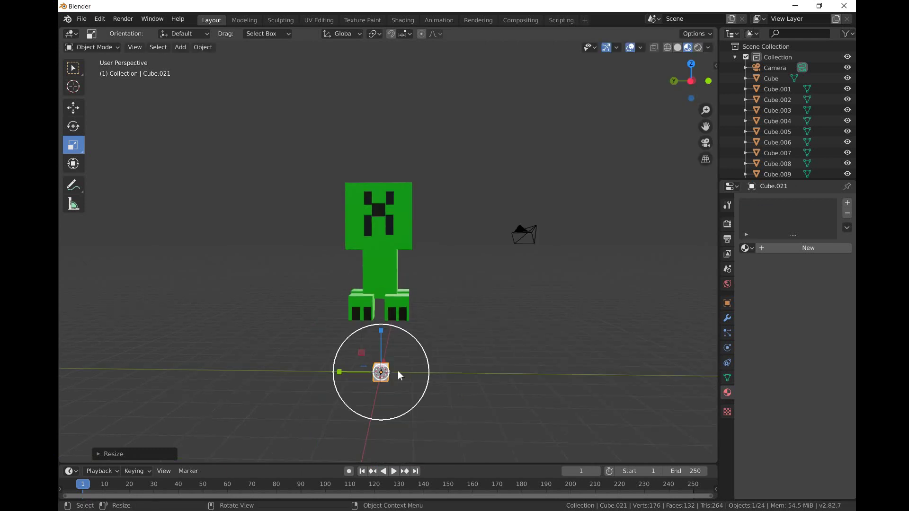
left_click_drag(343, 374, 366, 370)
middle_click_drag(479, 361, 406, 347)
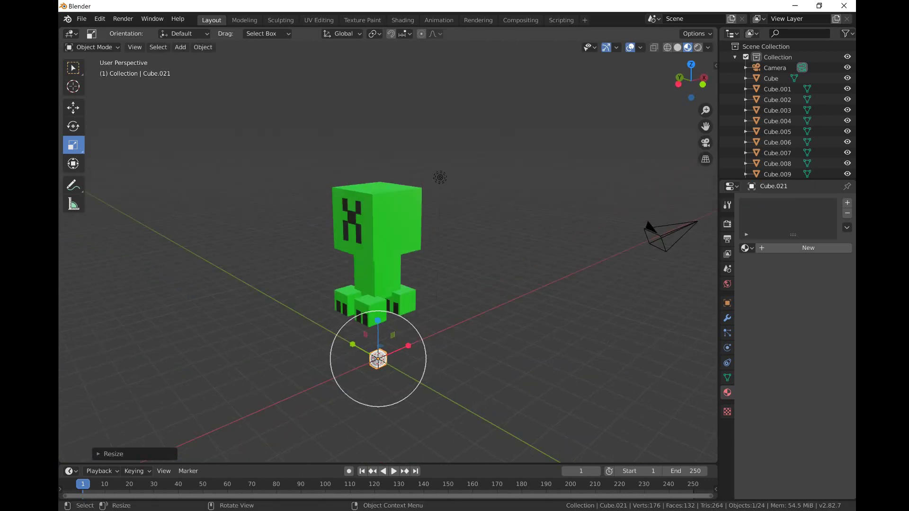
left_click_drag(408, 347, 151, 181)
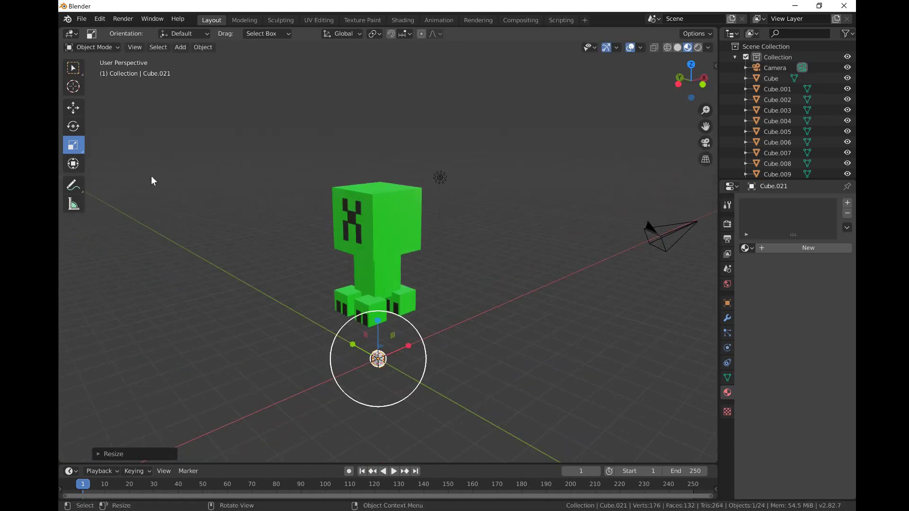
Step: Move the small cube up along Z to mouth height and along X to the front of the head
left_click(79, 101)
middle_click_drag(440, 274, 391, 277)
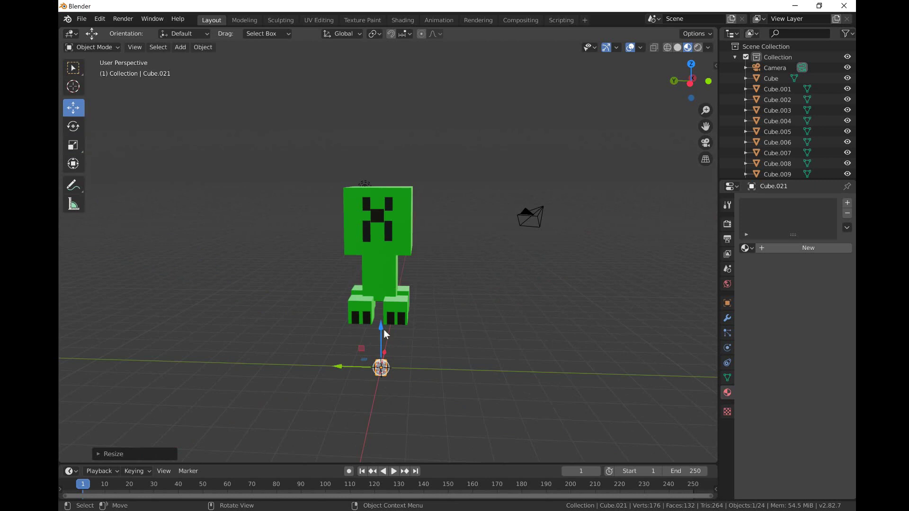
left_click_drag(382, 327, 366, 234)
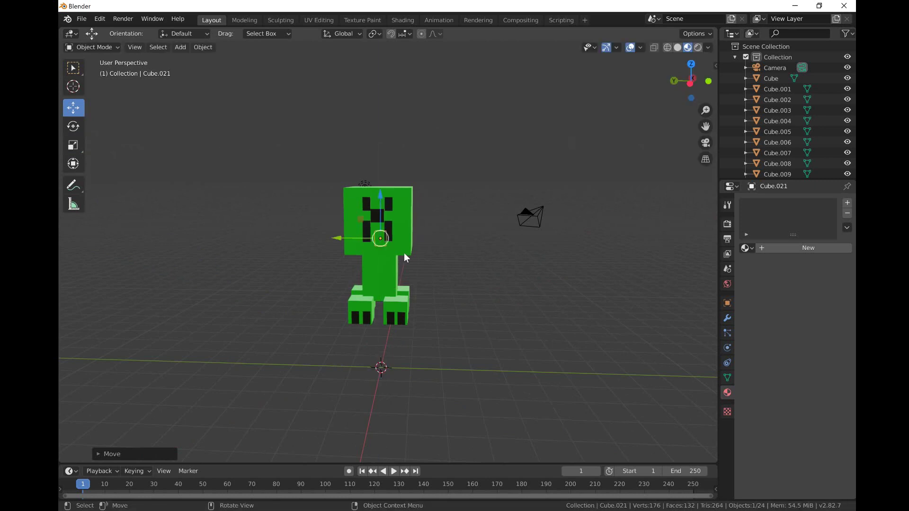
middle_click_drag(405, 253, 359, 261)
left_click_drag(410, 226, 381, 252)
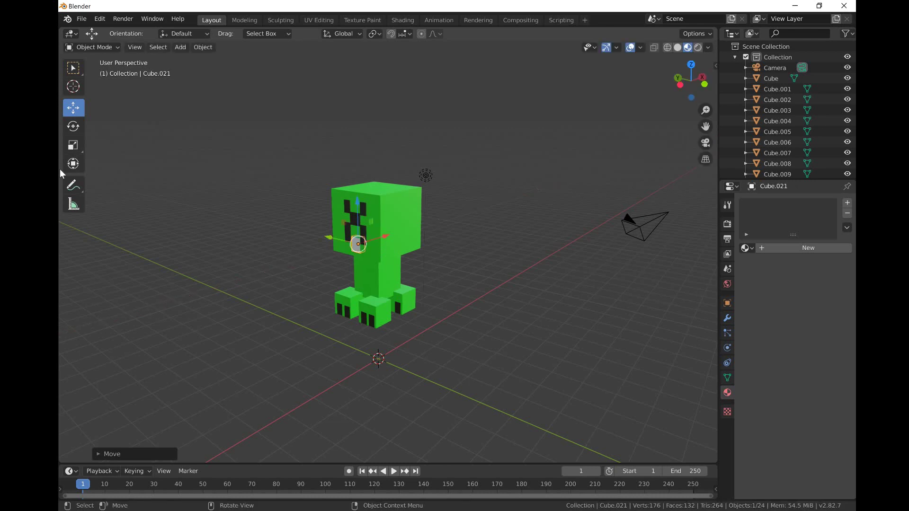
Step: Scale the small cube down uniformly and nudge it along X between the two mouth sides
left_click(73, 145)
left_click_drag(394, 209, 369, 226)
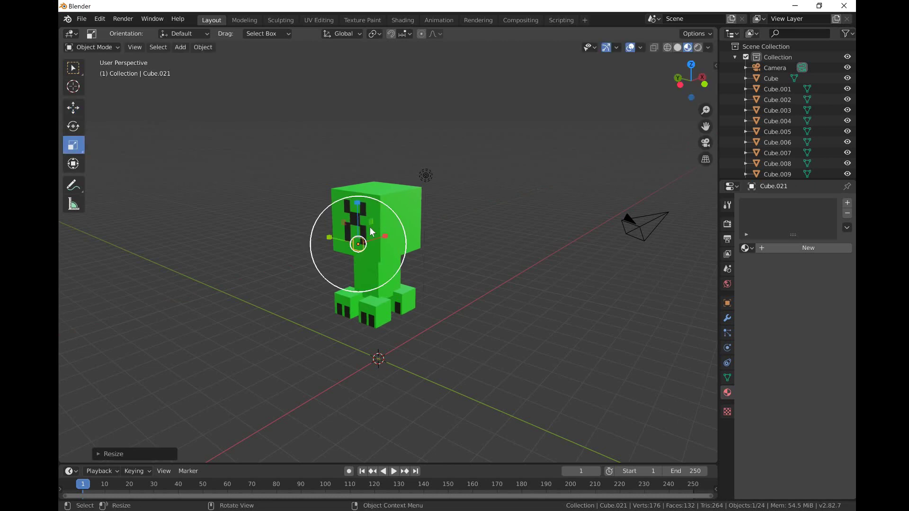
left_click(72, 112)
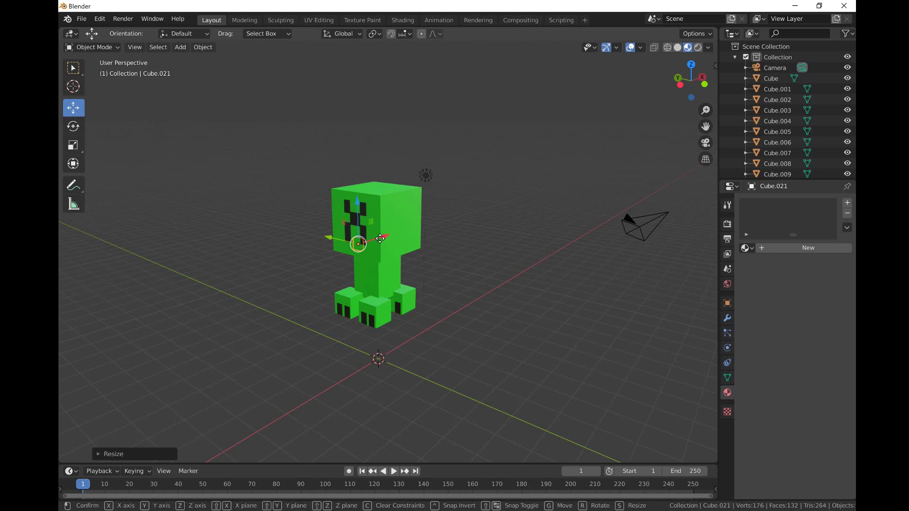
left_click_drag(384, 235, 358, 244)
Step: Give the small cube a new material with a green base color of about H 0.343, S 0.943, V 0.906
left_click(808, 248)
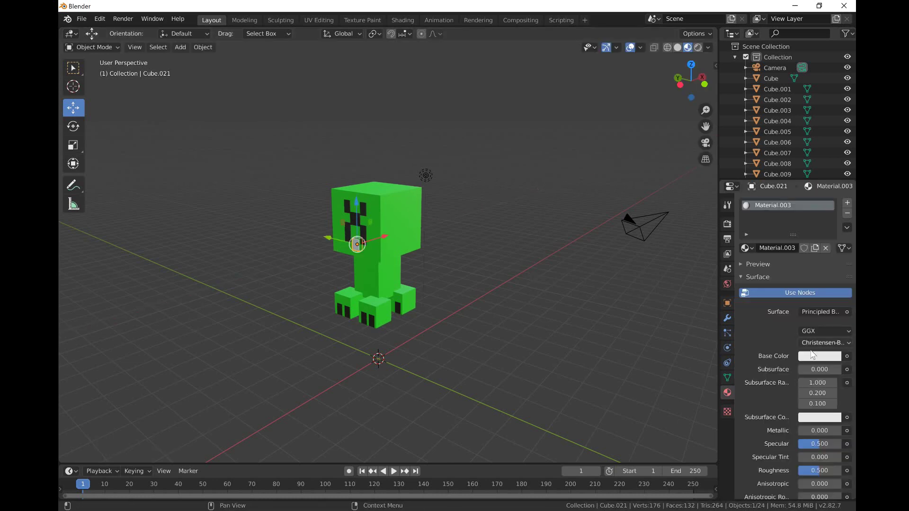
left_click(807, 356)
left_click_drag(790, 255, 755, 221)
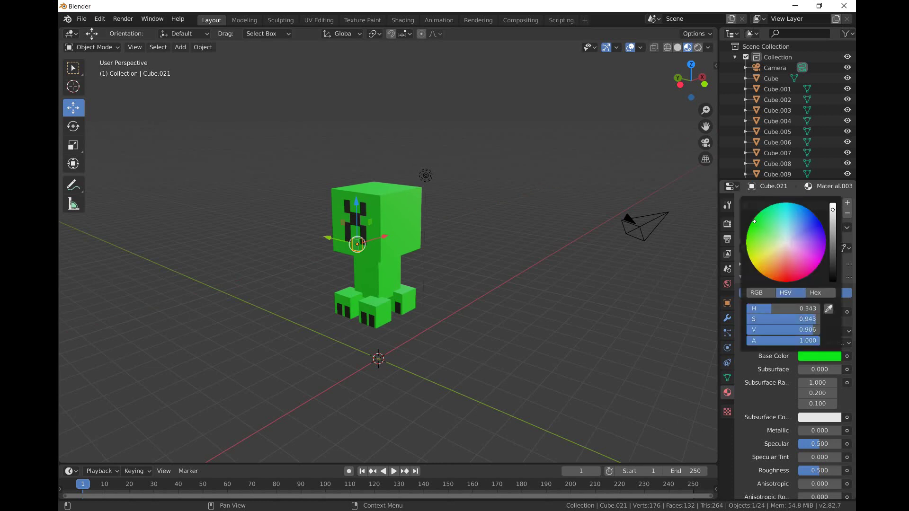
Step: Darken the green base color of the small mouth cube's material
left_click_drag(832, 243, 831, 236)
scroll(448, 261, "up", 3)
middle_click_drag(447, 260, 480, 257)
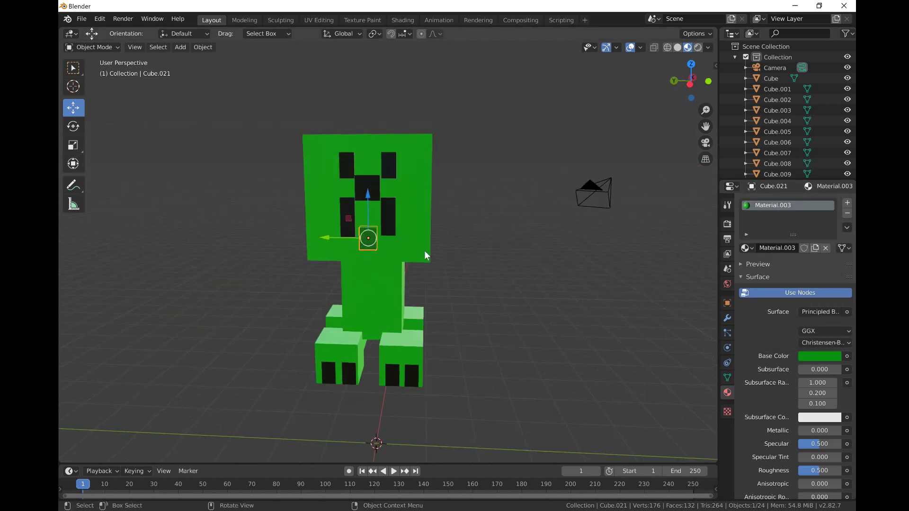
scroll(424, 251, "down", 1)
scroll(424, 251, "up", 1)
Step: Duplicate the small mouth cube and move the copy up along Z and along Y, outside the left mouth block
key("shift+d")
left_click(361, 214)
key("g")
key("z")
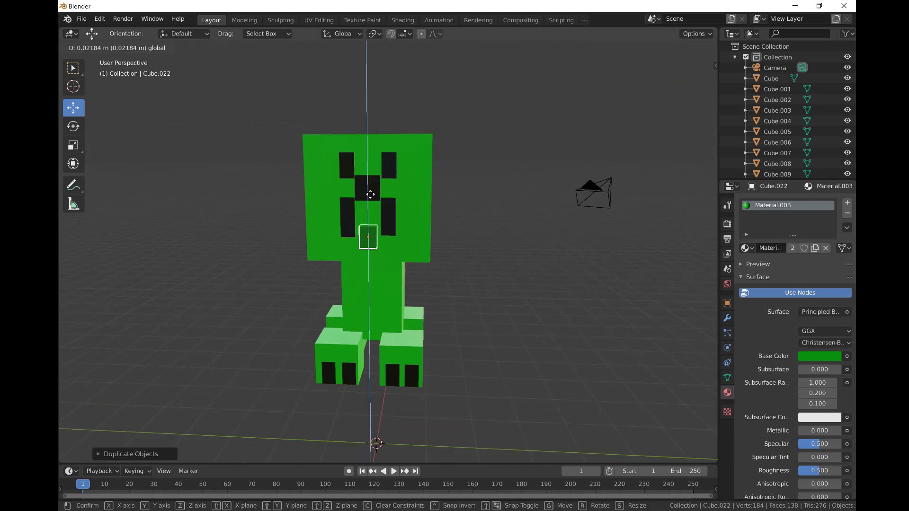
left_click(323, 235)
Step: Duplicate the detail cube beside the mouth and move the copy up along Z to sit outside the left eye
key("shift+d")
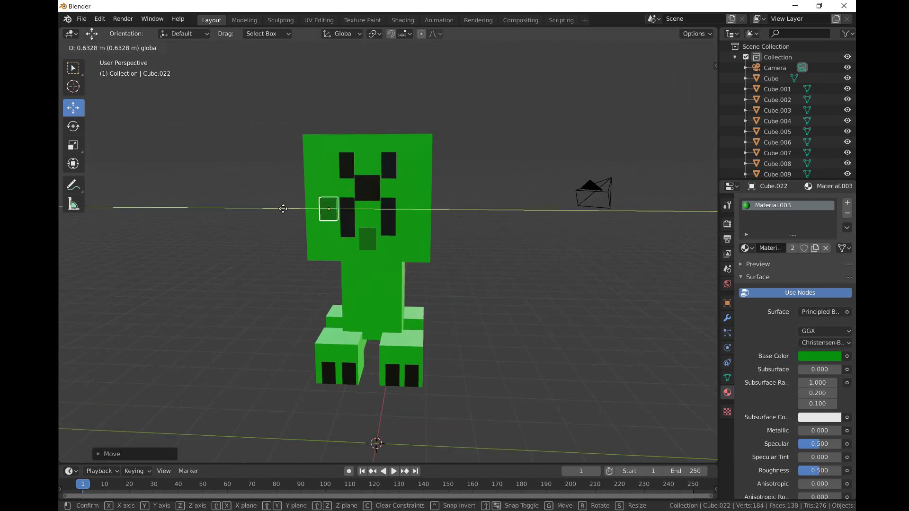
left_click(284, 203)
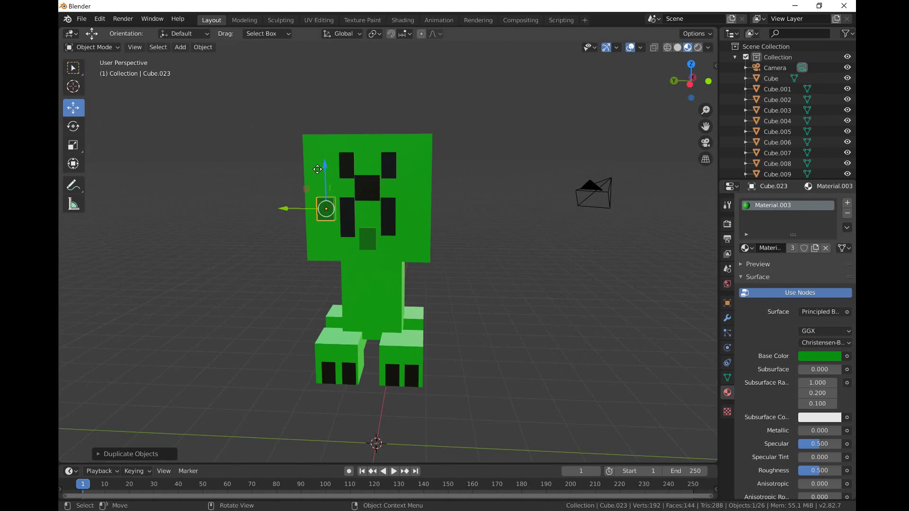
key("g")
key("z")
left_click(328, 143)
Step: Duplicate the detail cube beside the left eye and move the copy along Y to between the two eyes
key("shift+d")
right_click(328, 143)
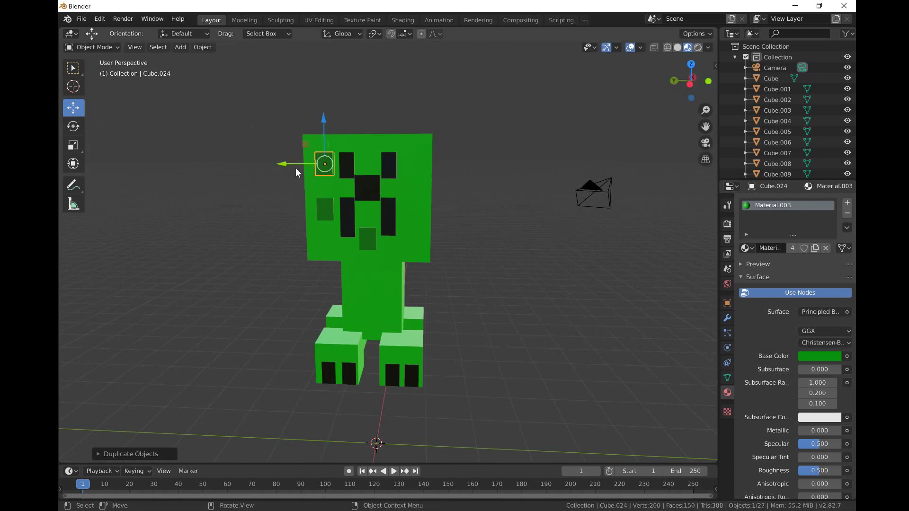
key("g")
key("x")
left_click(342, 181)
Step: Duplicate the detail cube between the eyes and move the copy down along Z and along Y to the right of the nose
key("shift+d")
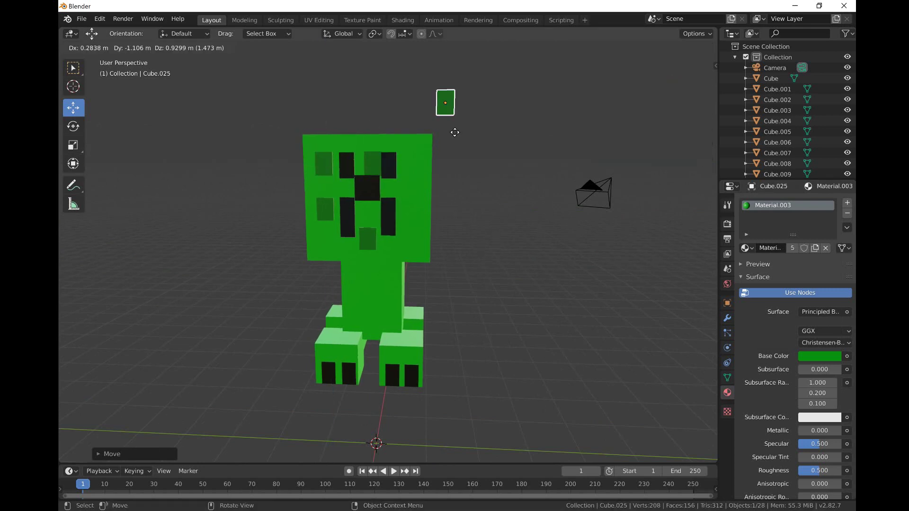
right_click(451, 139)
key("g")
key("z")
left_click(376, 157)
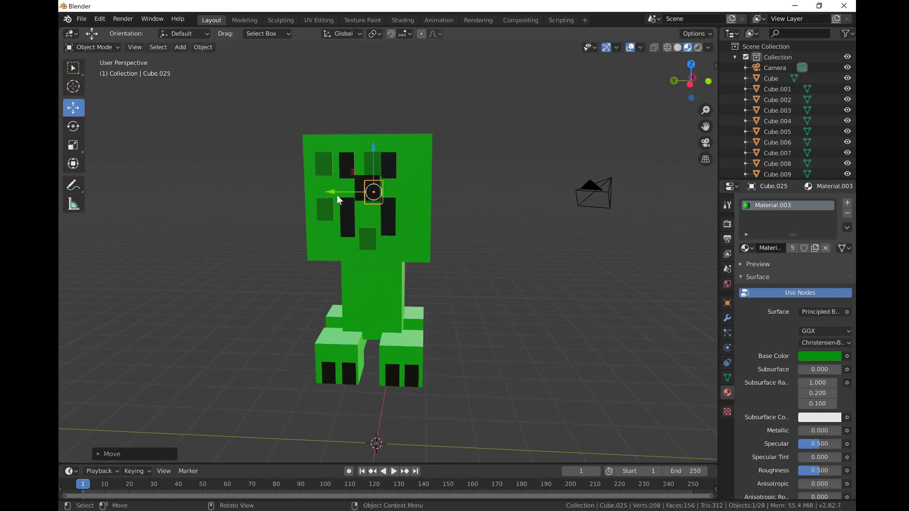
key("g")
key("y")
left_click(365, 196)
Step: Duplicate the detail cube right of the nose and move the copy along Y to the nose's left side
key("shift+d")
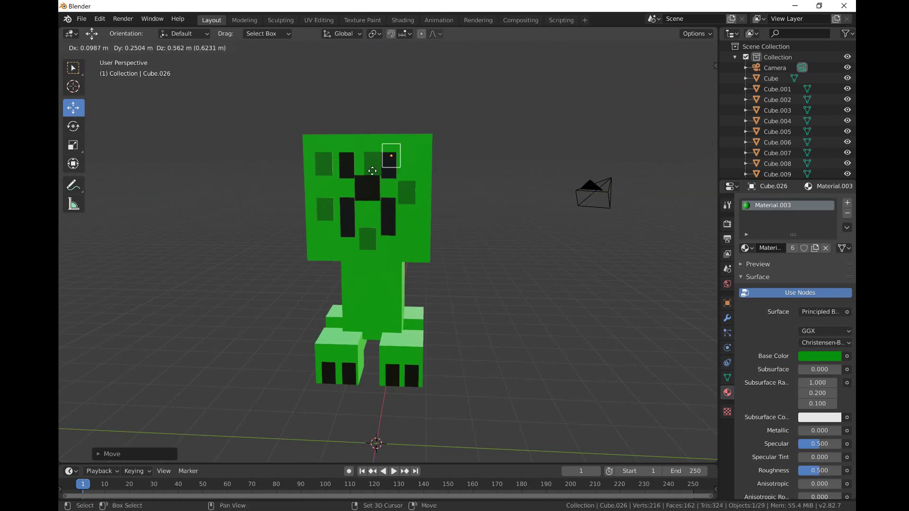
right_click(359, 189)
key("shift+d")
key("y")
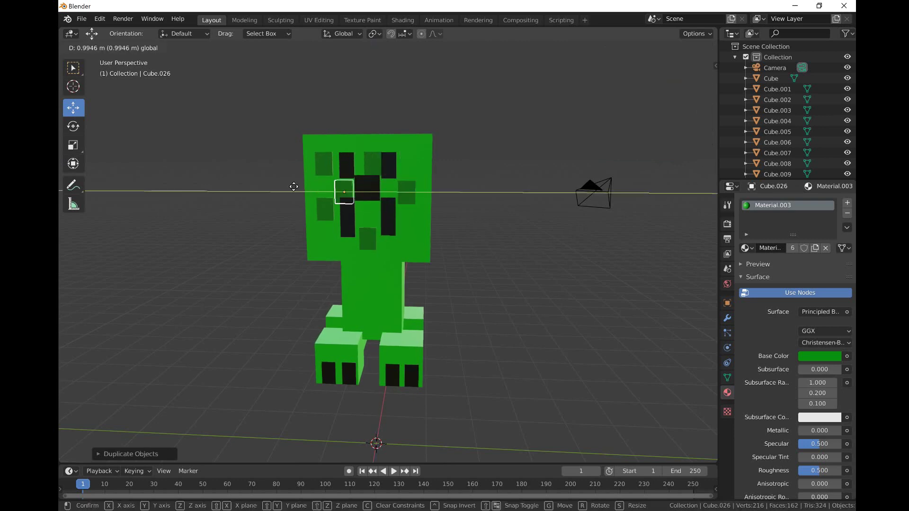
left_click(293, 189)
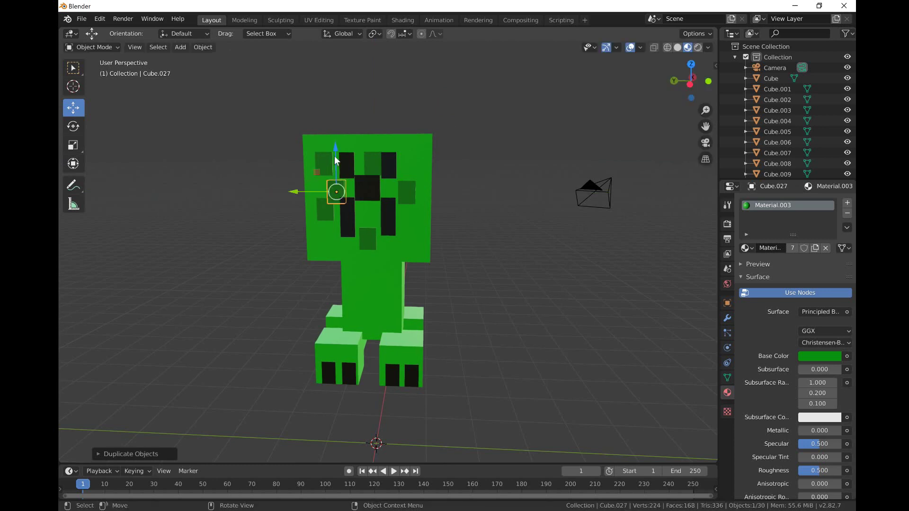
Step: Try to lower another copy of the nose-side detail cube along Z beside the mouth and duplicate it again
key("g")
key("z")
left_click(521, 211)
key("shift+d")
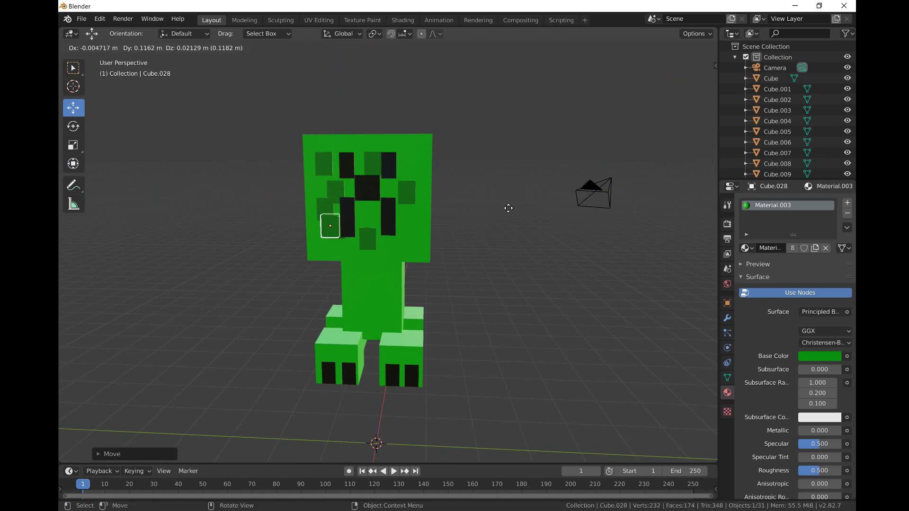
right_click(587, 220)
key("ctrl+z")
Step: Examine the creeper in wireframe, solid and rendered shading, and return to material preview
key("z")
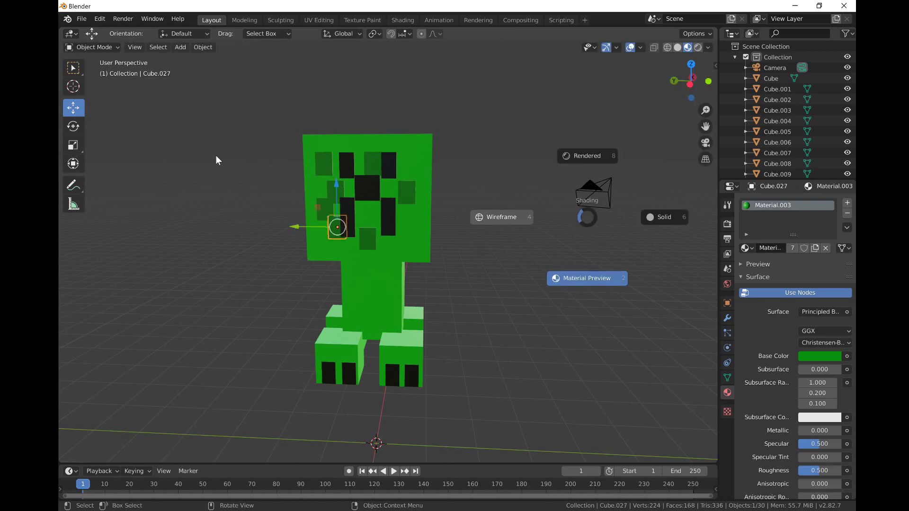
left_click(291, 185)
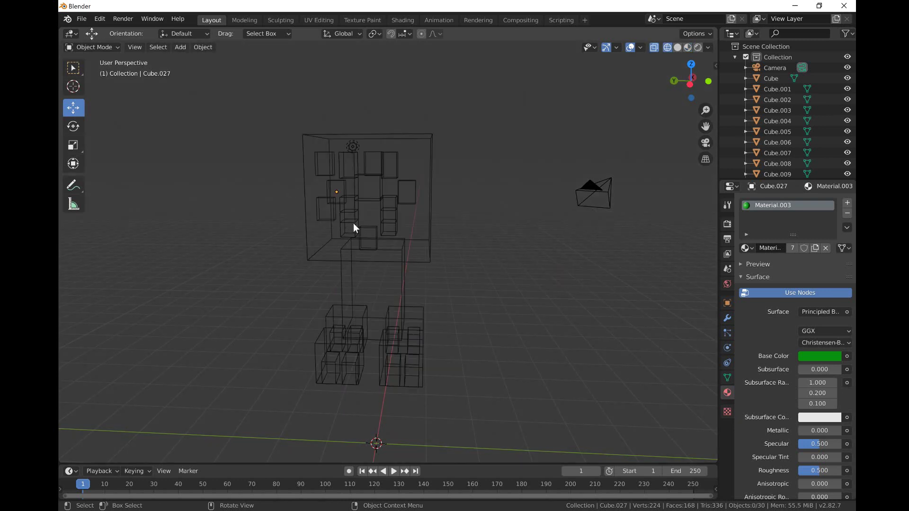
key("z")
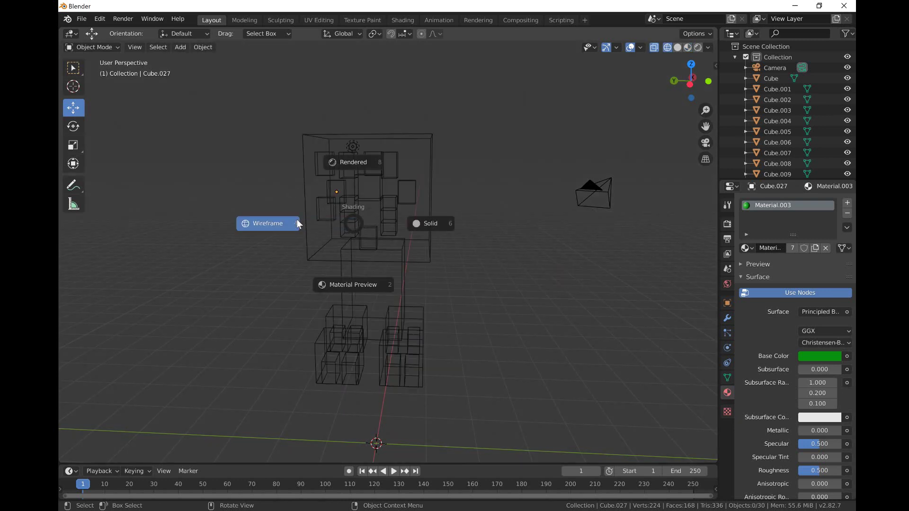
left_click(411, 207)
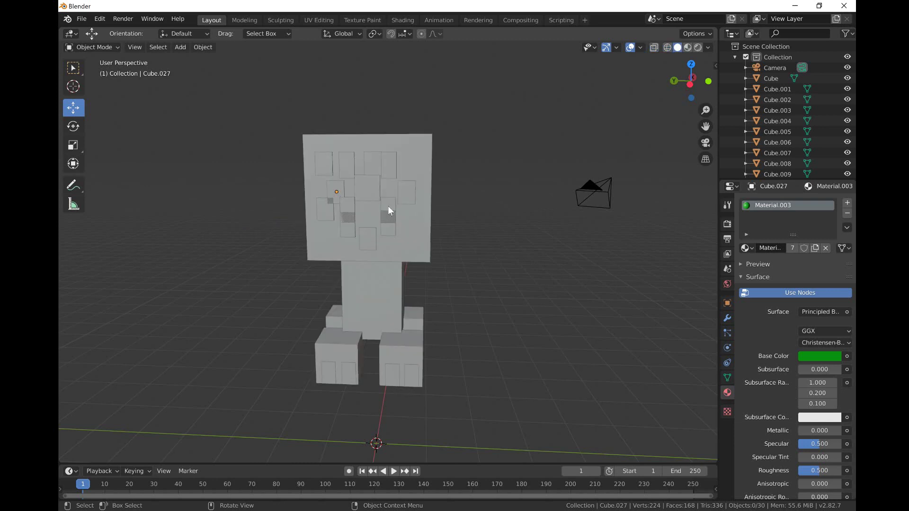
key("z")
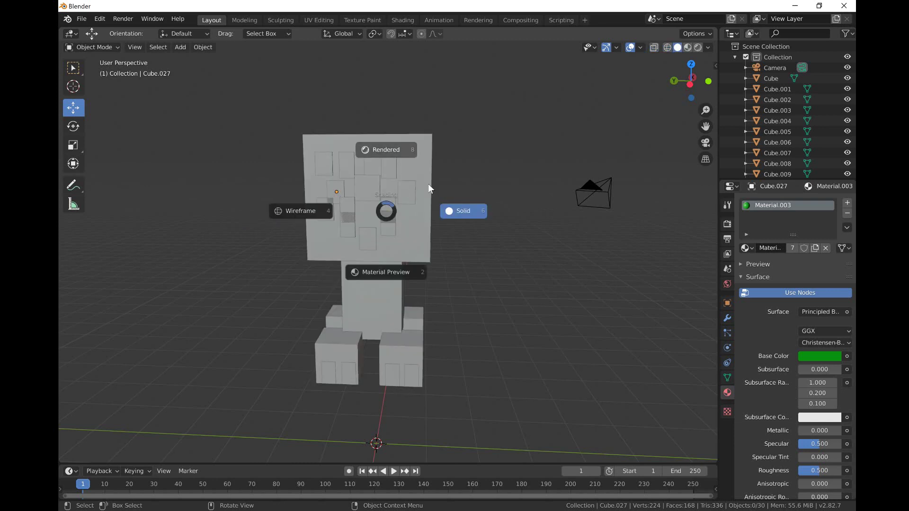
left_click(394, 149)
scroll(444, 223, "up", 3)
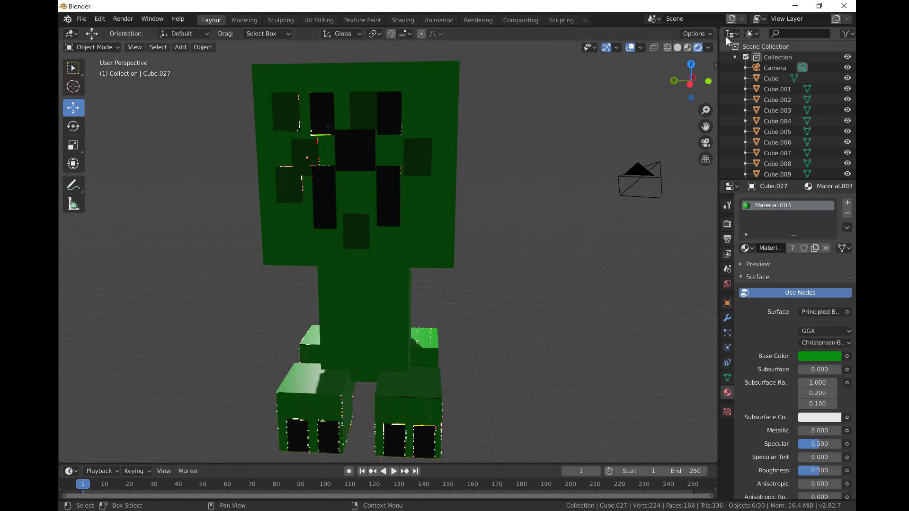
left_click(690, 47)
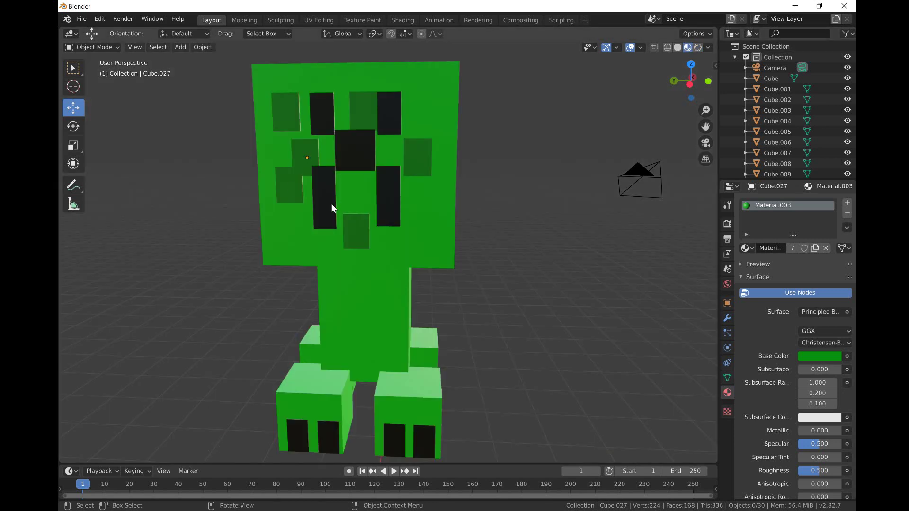
Step: Lower the detail cube left of the mouth along Z and place a duplicate of it on the mouth's right side
left_click(291, 186)
key("g")
key("z")
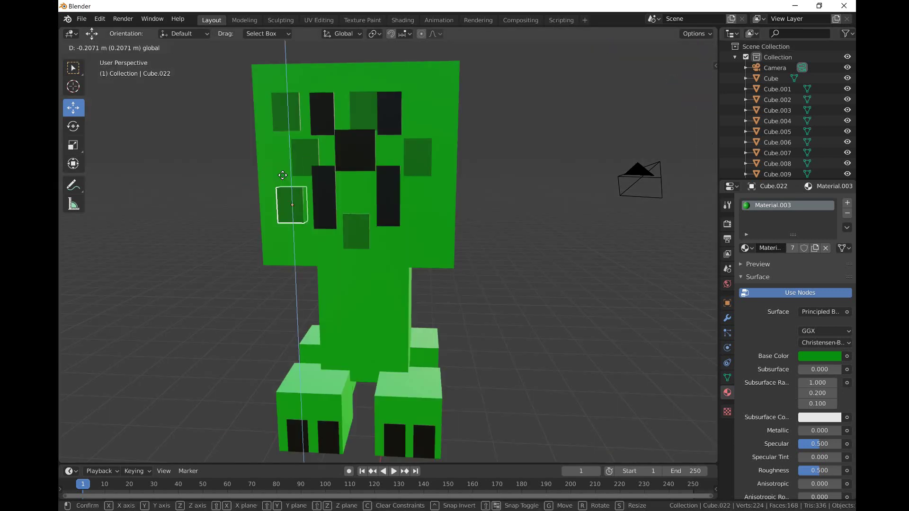
left_click(280, 180)
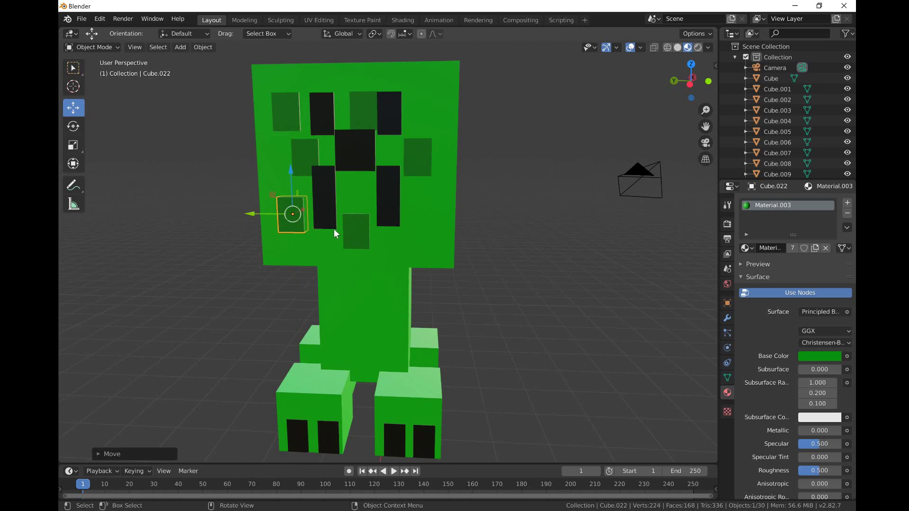
key("shift+d")
right_click(331, 228)
left_click_drag(260, 212, 400, 262)
Step: Duplicate the detail cube right of the mouth and rotate the copy to face the adjacent side of the head
middle_click_drag(453, 258, 280, 228)
key("shift+d")
right_click(281, 228)
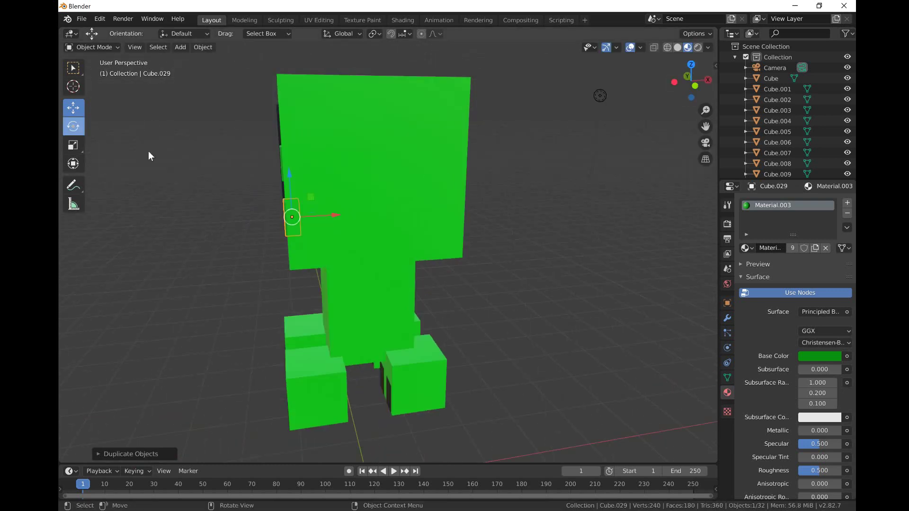
left_click(73, 126)
left_click_drag(260, 221, 292, 232)
left_click(73, 108)
Step: Move the rotated cube along X and Y so it sits shallowly in the head's side, near the lower front corner
middle_click_drag(304, 209, 405, 276)
left_click_drag(406, 276, 432, 287)
middle_click_drag(432, 287, 368, 257)
key("g")
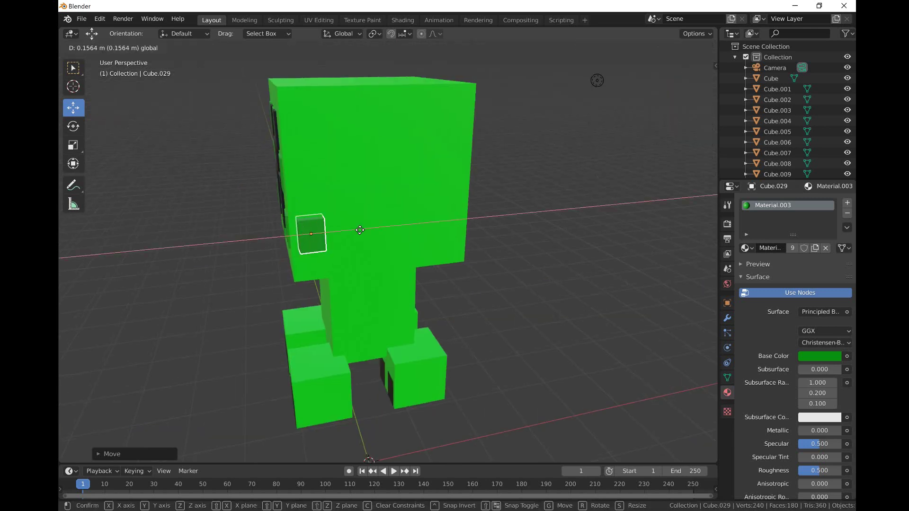
left_click_drag(357, 232, 356, 232)
middle_click_drag(339, 218, 438, 235)
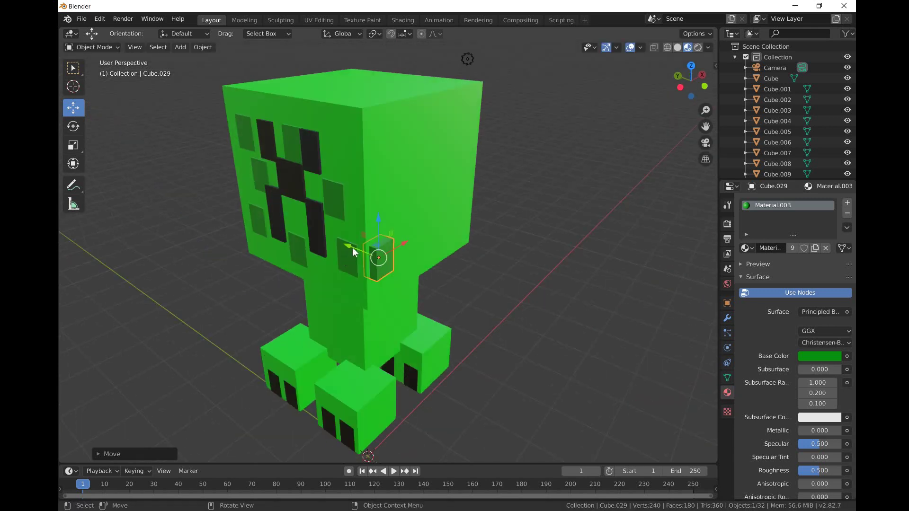
left_click_drag(354, 248, 348, 245)
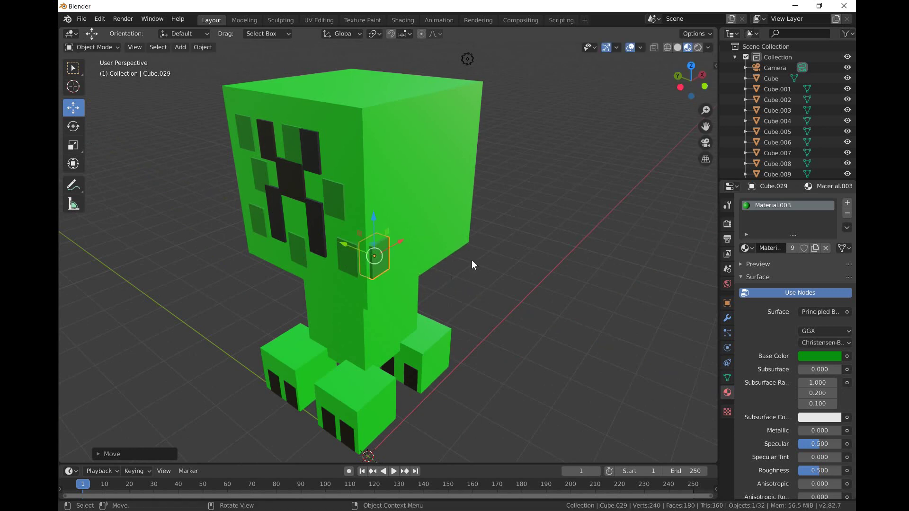
Step: Duplicate the detail cube on the head's side and move the copy up along Z to the upper half
middle_click_drag(472, 260, 277, 203)
key("shift+d")
key("Escape")
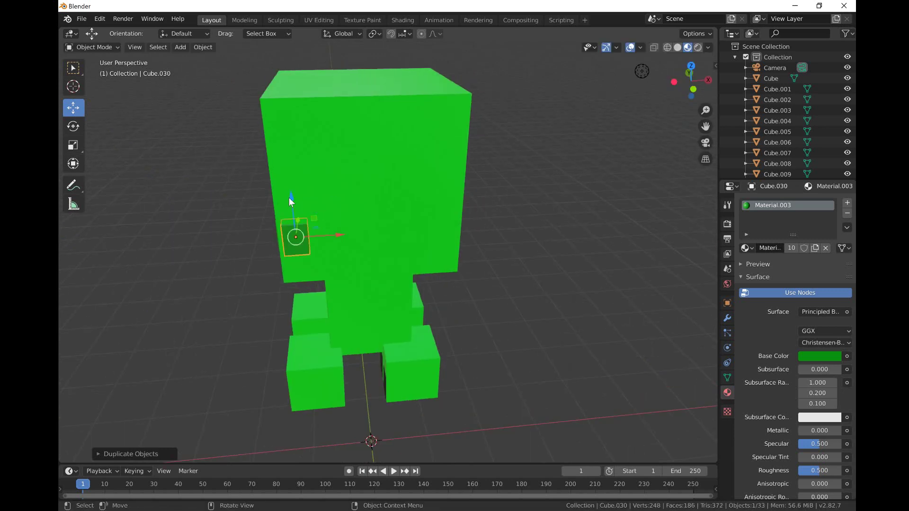
key("g")
key("z")
left_click_drag(290, 169, 284, 133)
Step: Duplicate the upper side detail cube and move the copy along X toward the back of the head
key("shift+d")
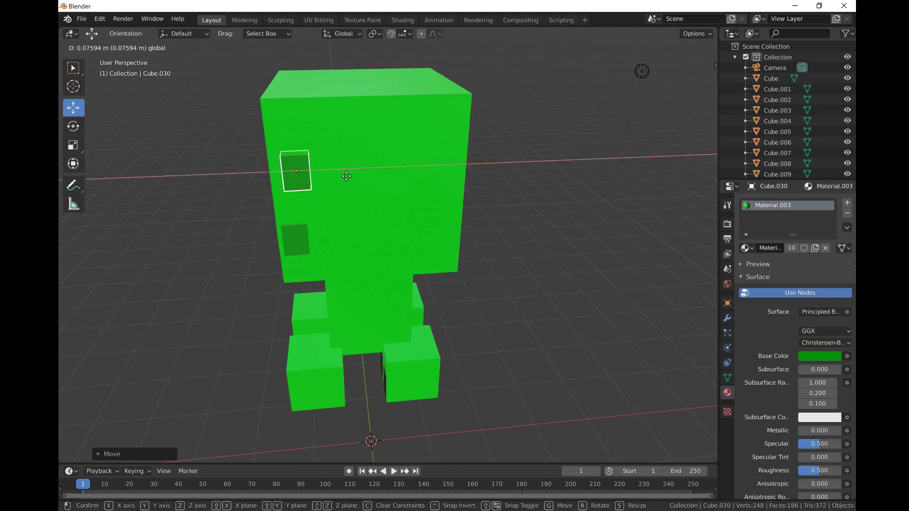
left_click(387, 162)
key("g")
key("x")
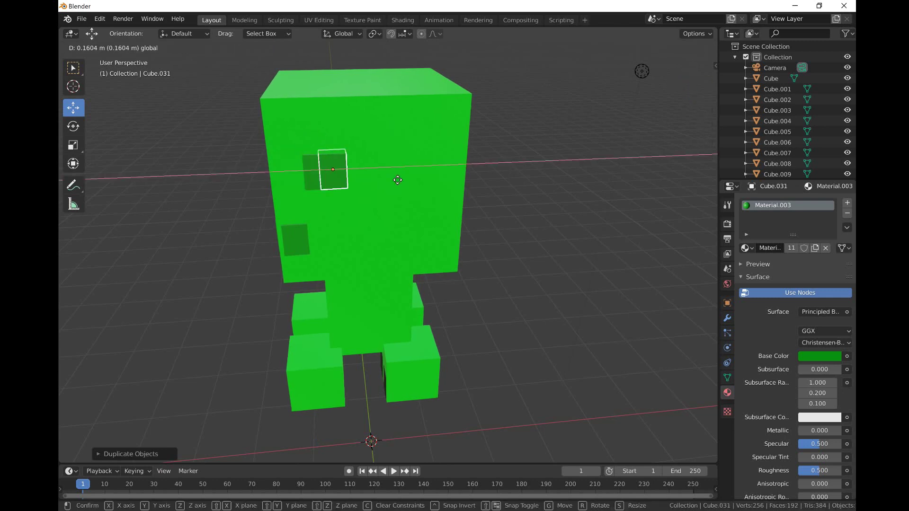
left_click(410, 154)
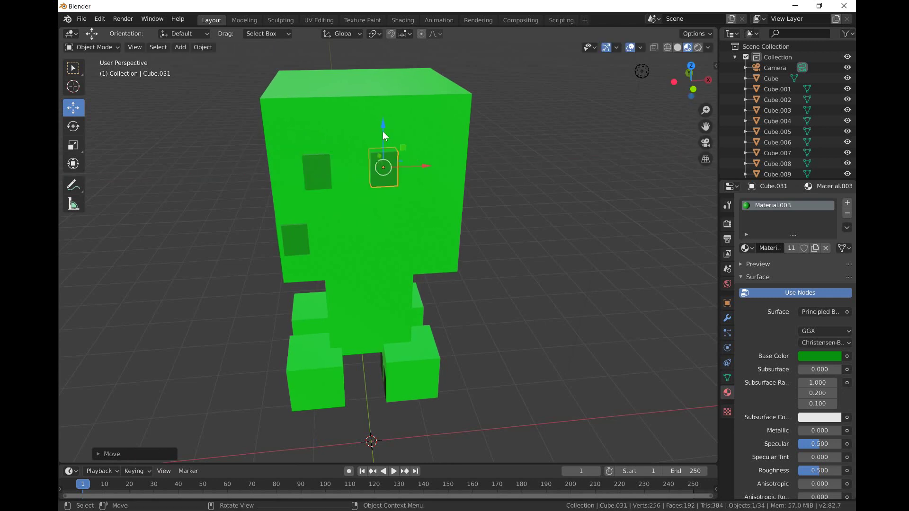
Step: Raise the rear upper side cube slightly along Z and place a duplicate below it in the lower row
key("shift+d")
key("z")
left_click(377, 112)
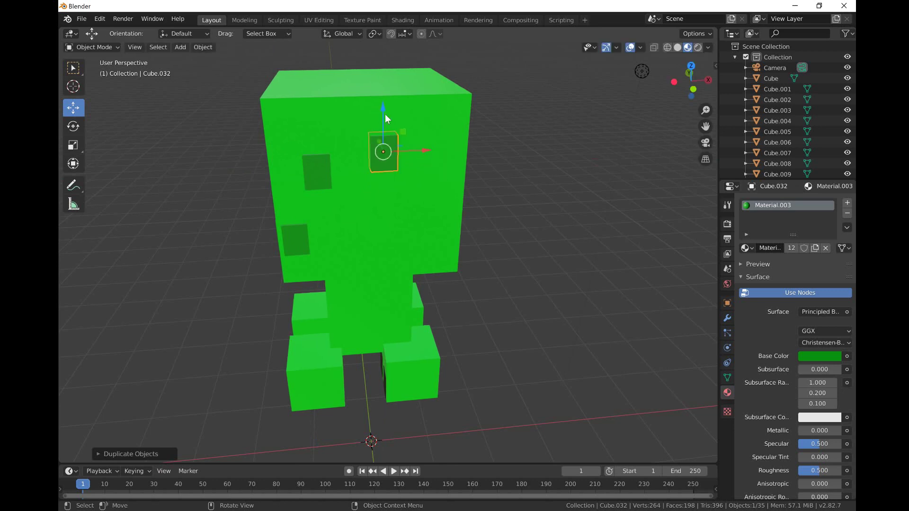
key("g")
key("z")
left_click(379, 191)
Step: Duplicate the lower rear side cube and move the copy along X toward the head's back edge
key("shift+d")
right_click(417, 167)
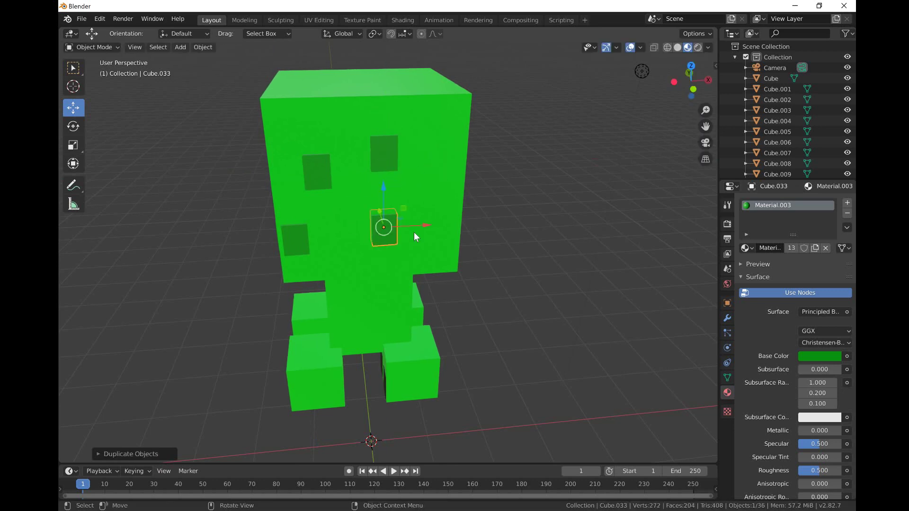
left_click_drag(428, 226, 464, 230)
Step: Duplicate the detail cube near the head's back edge and raise the copy along Z to the upper row
middle_click_drag(464, 230, 296, 225)
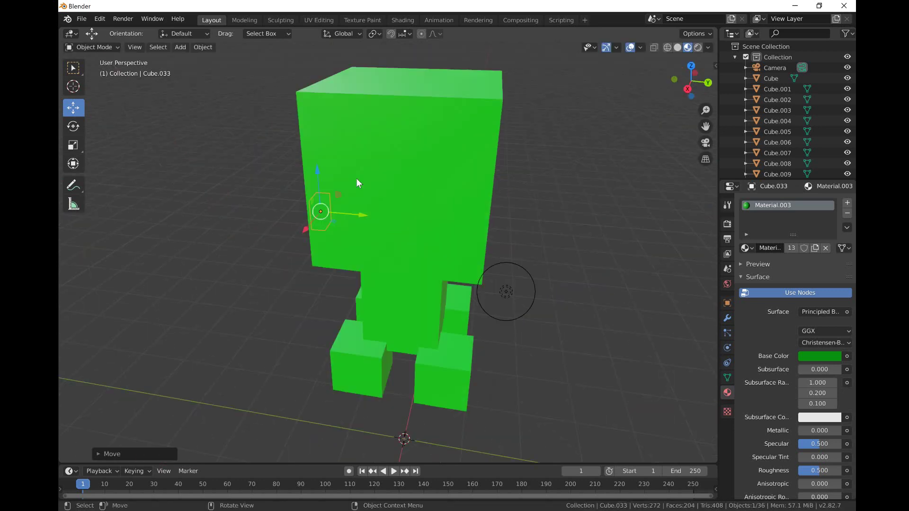
key("shift+d")
right_click(421, 175)
middle_click_drag(501, 224, 599, 205)
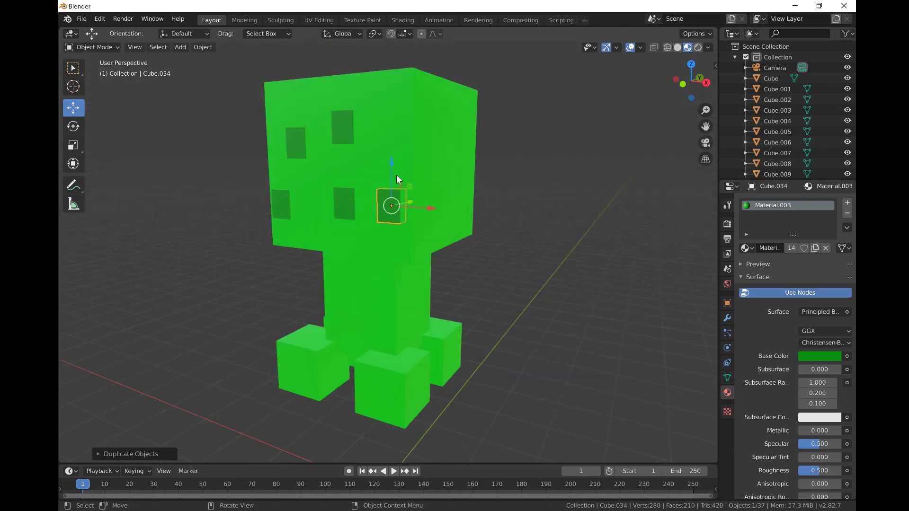
left_click_drag(395, 155, 406, 106)
middle_click_drag(351, 277, 354, 158)
key("shift+d")
right_click(382, 153)
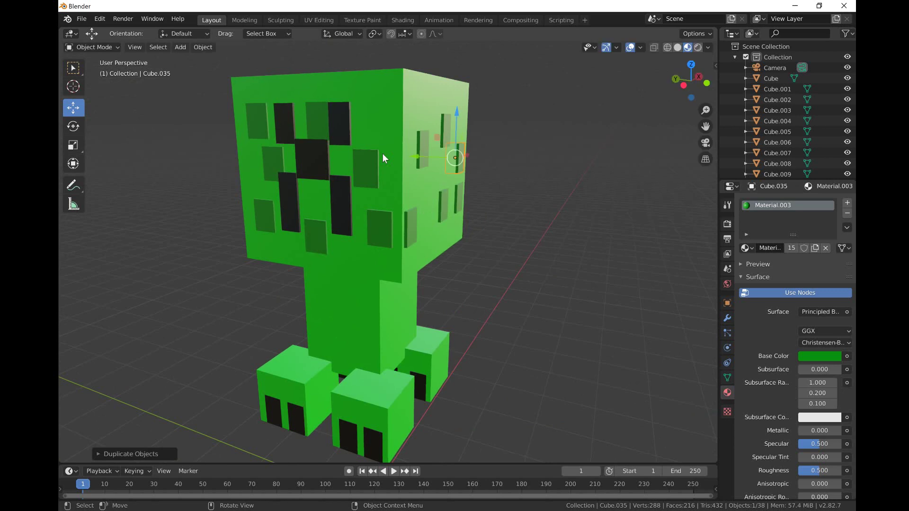
key("ctrl+z")
Step: Duplicate the front face's detail cube near the decorated side edge and move the copy along X to the head's back face
left_click(384, 159)
key("shift+s")
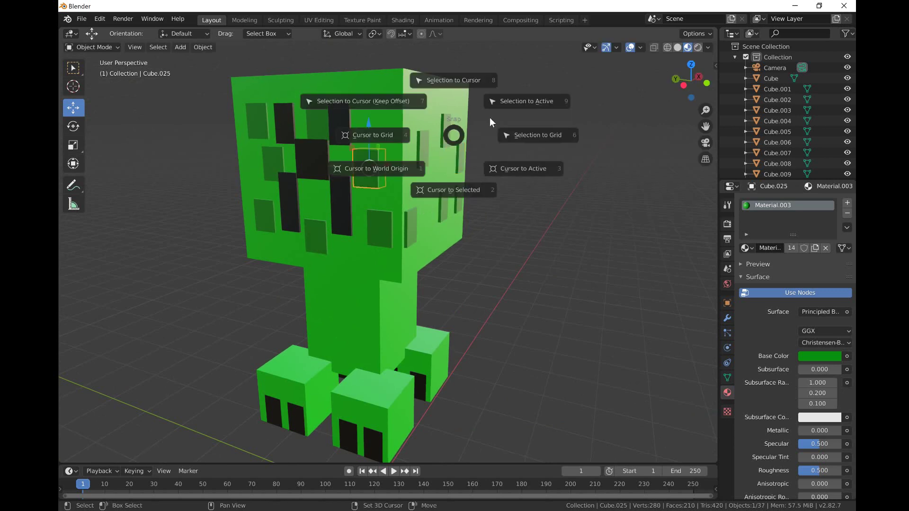
key("shift+d")
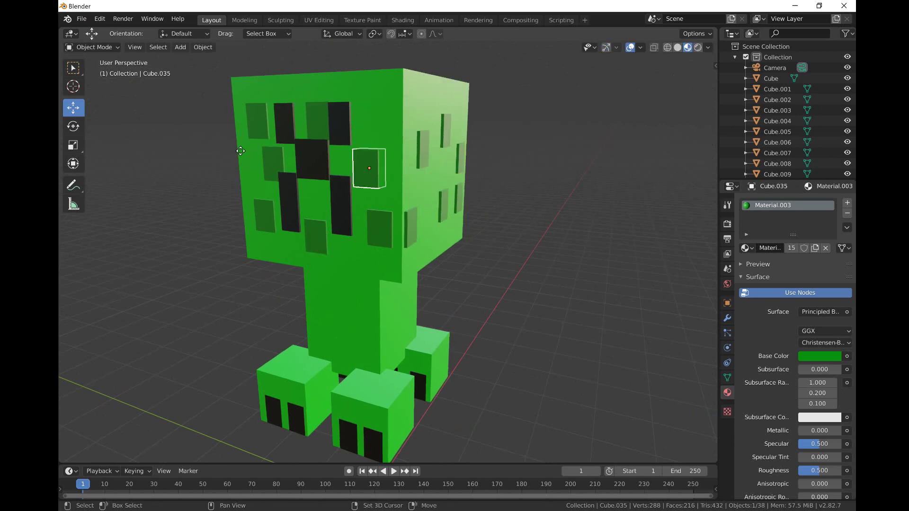
right_click(410, 138)
middle_click_drag(410, 137, 353, 162)
key("g")
key("x")
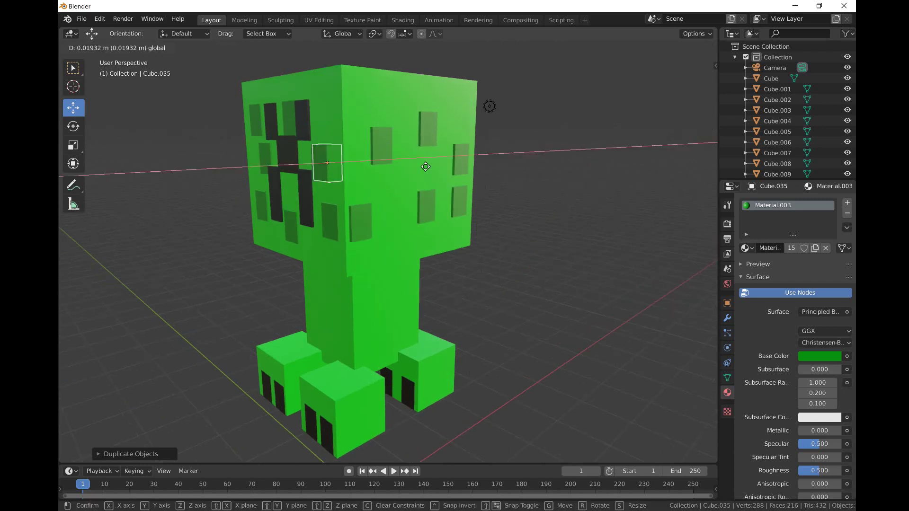
left_click(490, 198)
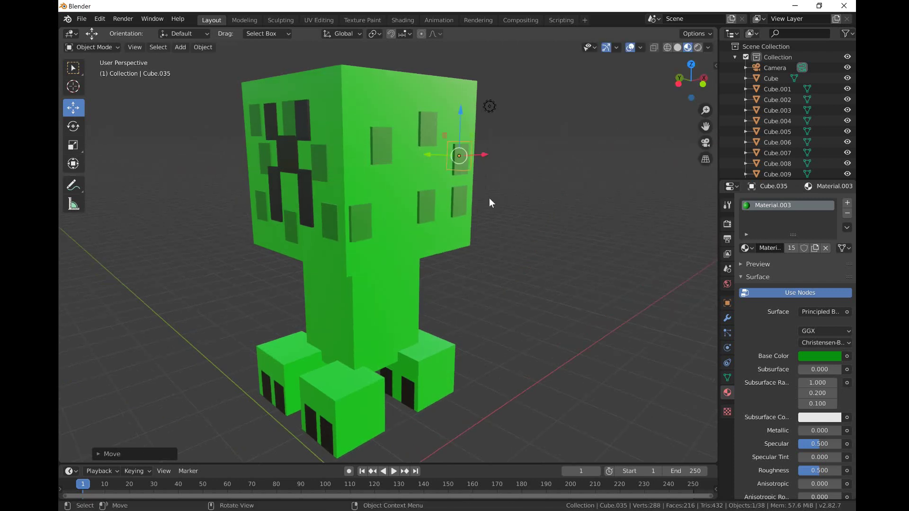
middle_click_drag(490, 198, 434, 218)
key("g")
key("x")
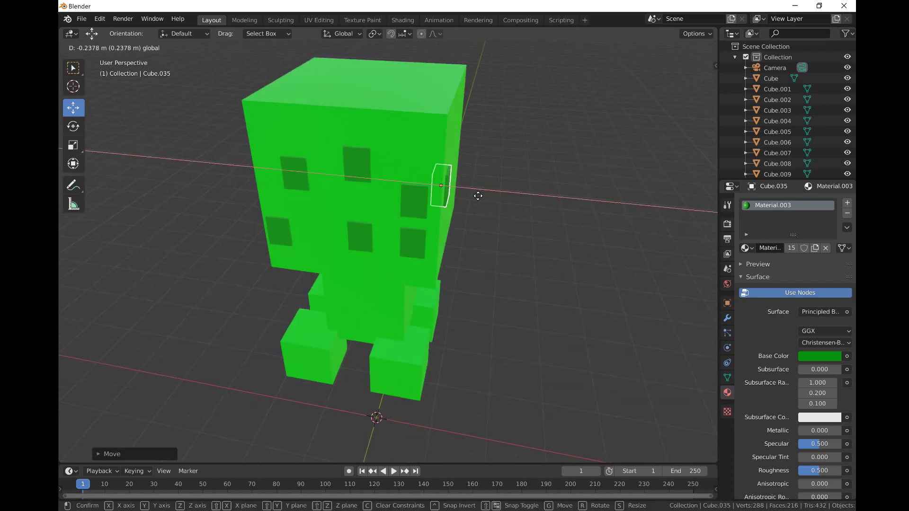
left_click(493, 191)
Step: Duplicate the back face's detail cube, raising the copy along Z and shifting it along Y to the upper middle
middle_click_drag(493, 192, 374, 152)
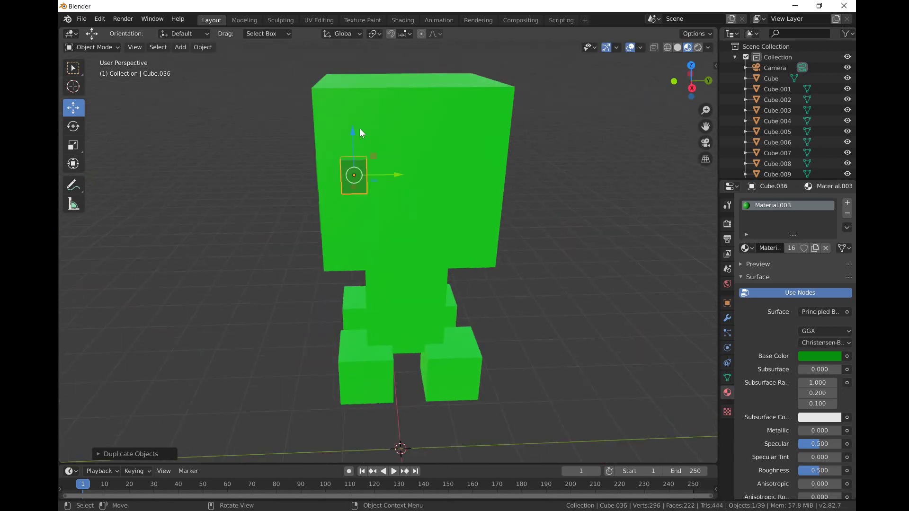
key("shift+d")
key("z")
left_click(383, 141)
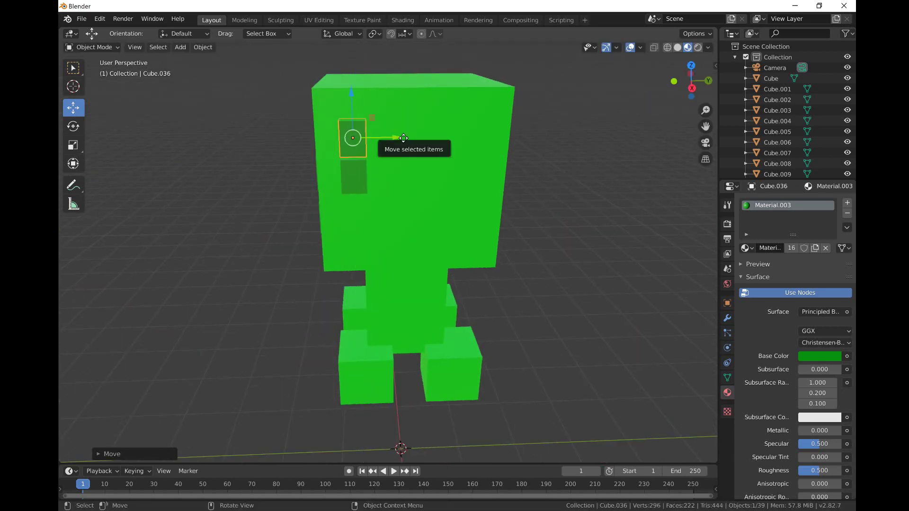
key("shift+d")
key("x")
left_click(439, 192)
Step: Duplicate the upper middle back cube and lower the copy along Z to the lower row
key("g")
key("Escape")
key("shift+d")
key("z")
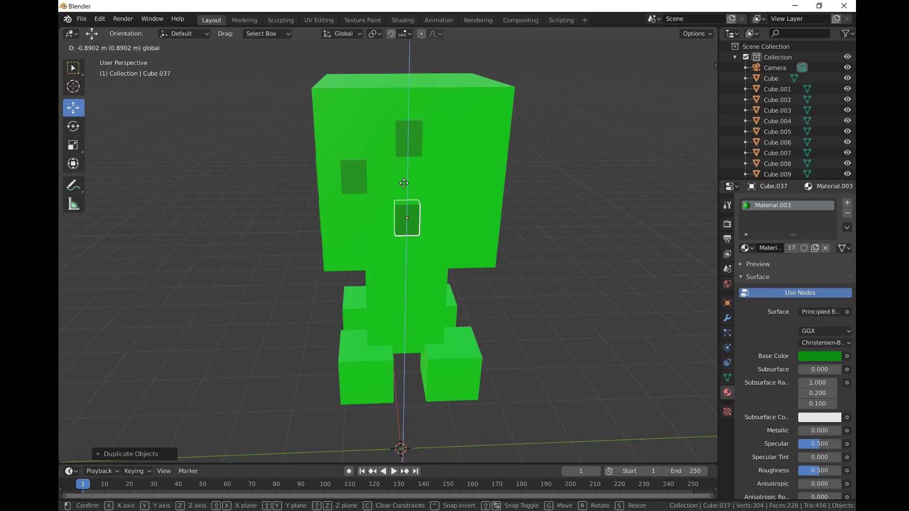
left_click(443, 221)
Step: Duplicate the lower middle back cube and move the copy along Y toward the face's empty outer edge
key("g")
key("Escape")
key("shift+d")
key("x")
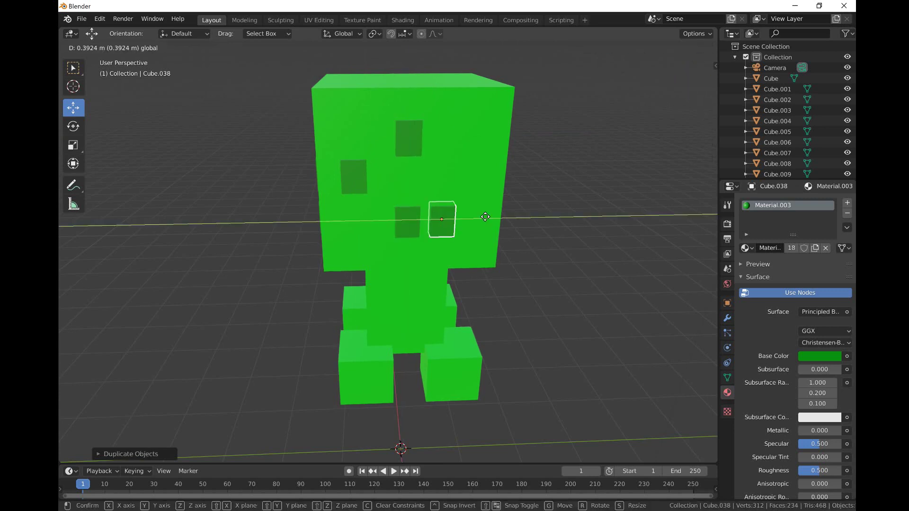
left_click(501, 218)
Step: Duplicate the lower outer back cube and raise the copy along Z to the upper part of the face
key("g")
key("Escape")
left_click_drag(459, 183, 466, 168)
left_click(459, 223)
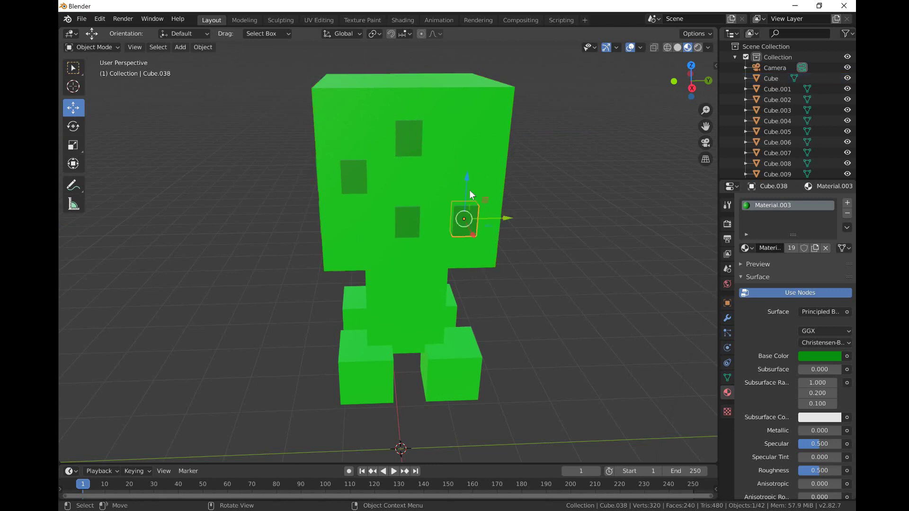
key("g")
key("z")
left_click(496, 185)
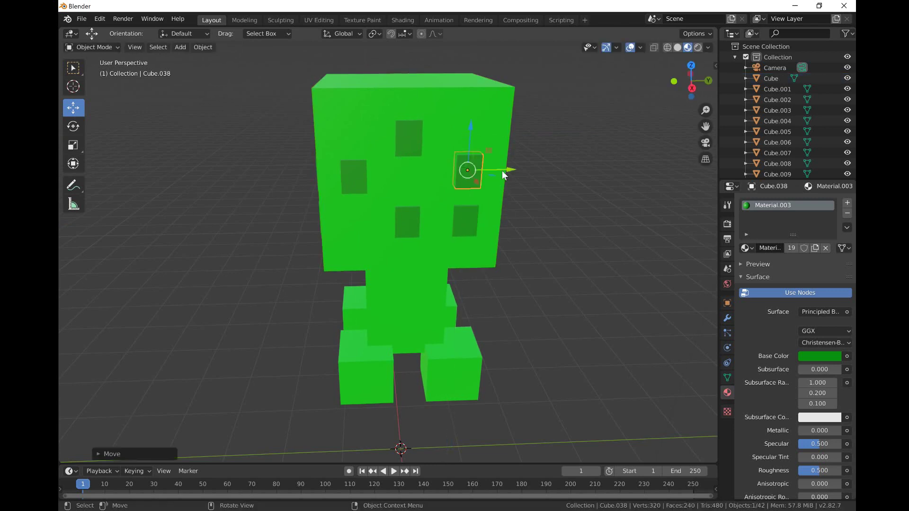
Step: Nudge the upper outer back cube inward along Y and place a duplicate at the opposite end of the lower row
key("shift+d")
key("y")
left_click(493, 175)
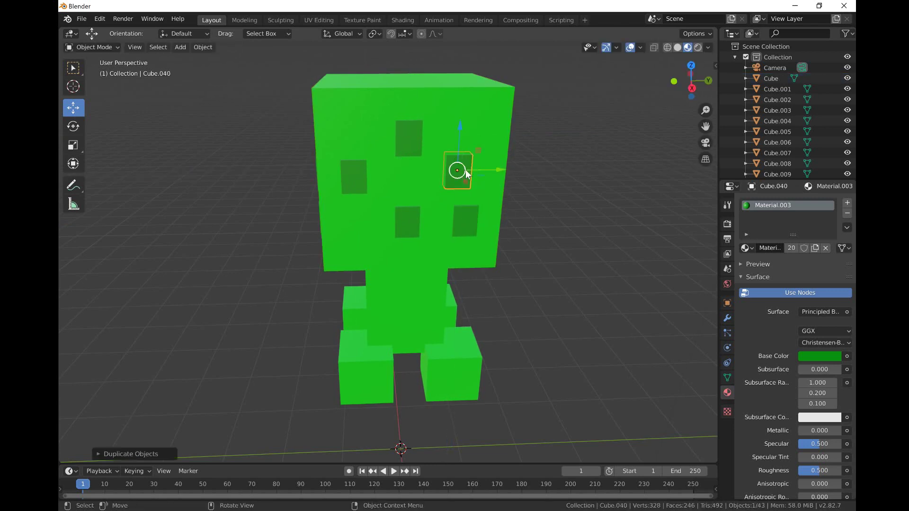
left_click_drag(457, 137, 459, 193)
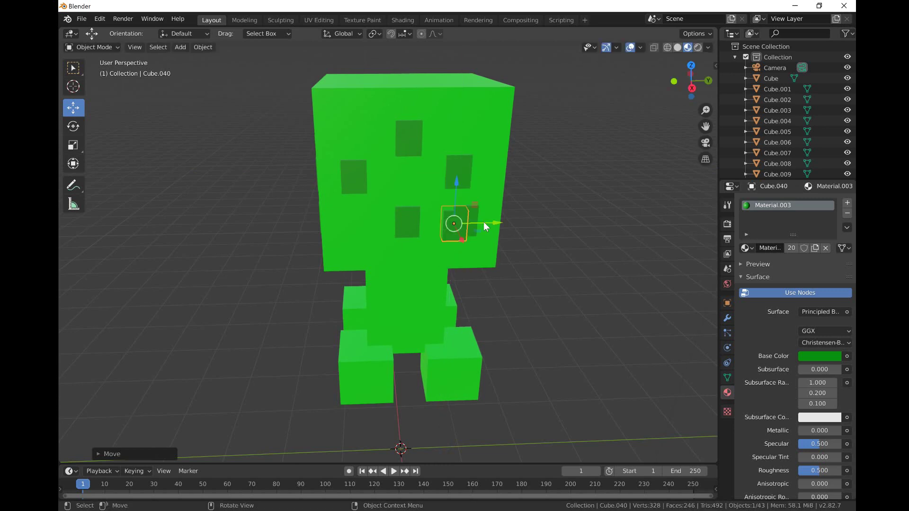
left_click_drag(484, 222, 380, 225)
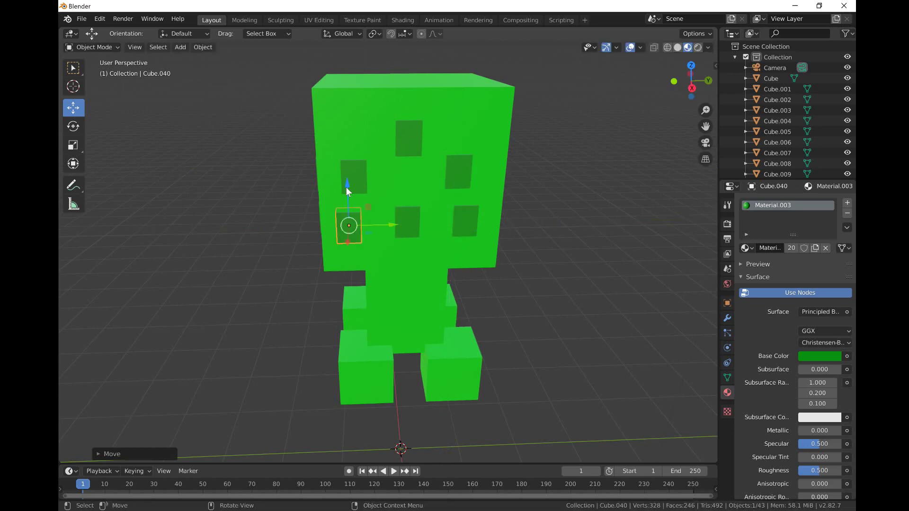
left_click_drag(347, 191, 348, 196)
Step: Duplicate the upper back cube nearest the decorated side and raise the copy along Z to the head's top row
middle_click_drag(418, 214, 426, 163)
key("shift+d")
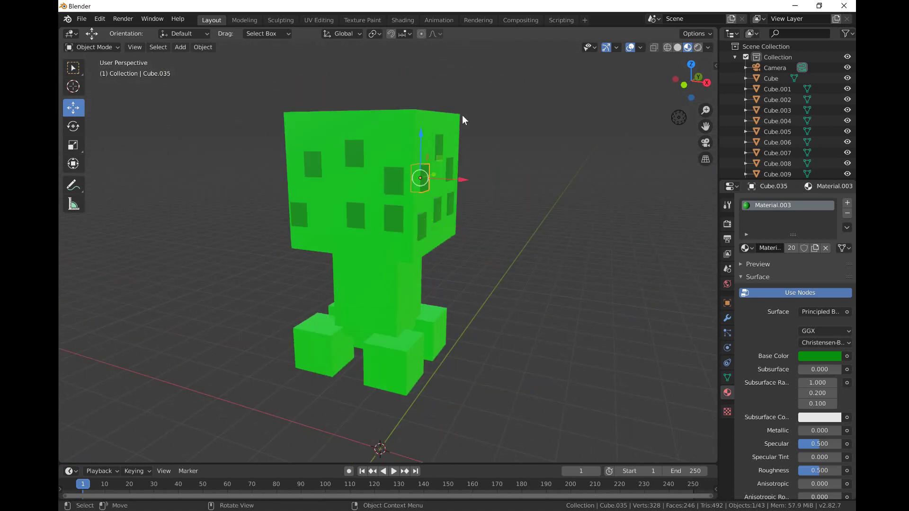
right_click(484, 118)
key("g")
key("z")
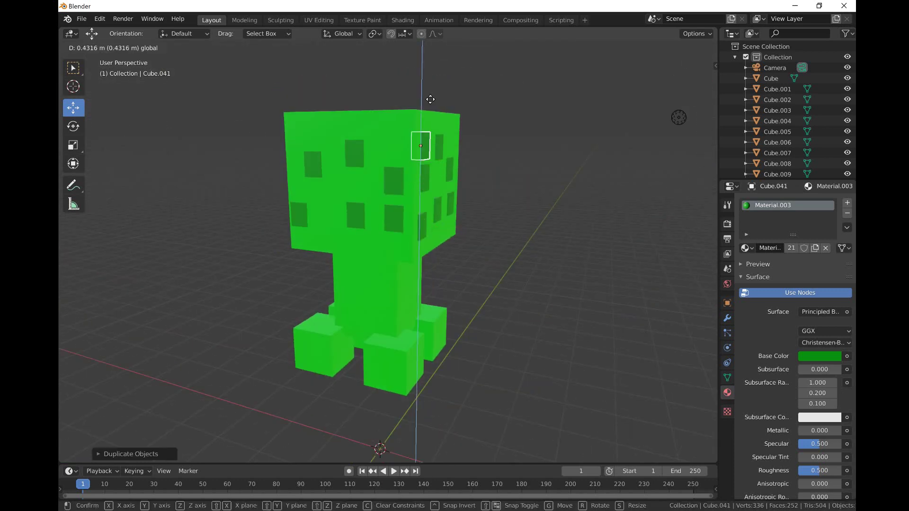
left_click(431, 92)
Step: Duplicate the decorated side's upper middle cube and move the copy up along Z and along X toward the back edge
left_click(356, 152)
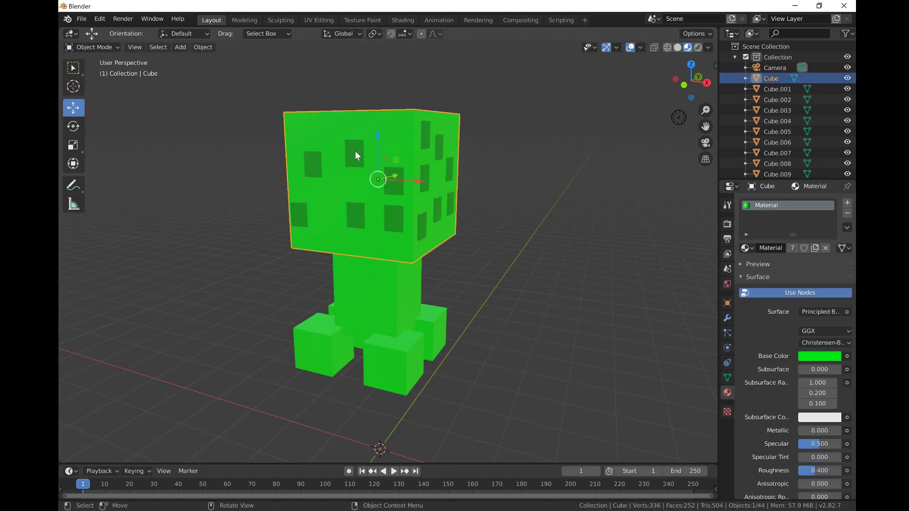
left_click(355, 152)
key("shift+d")
right_click(404, 123)
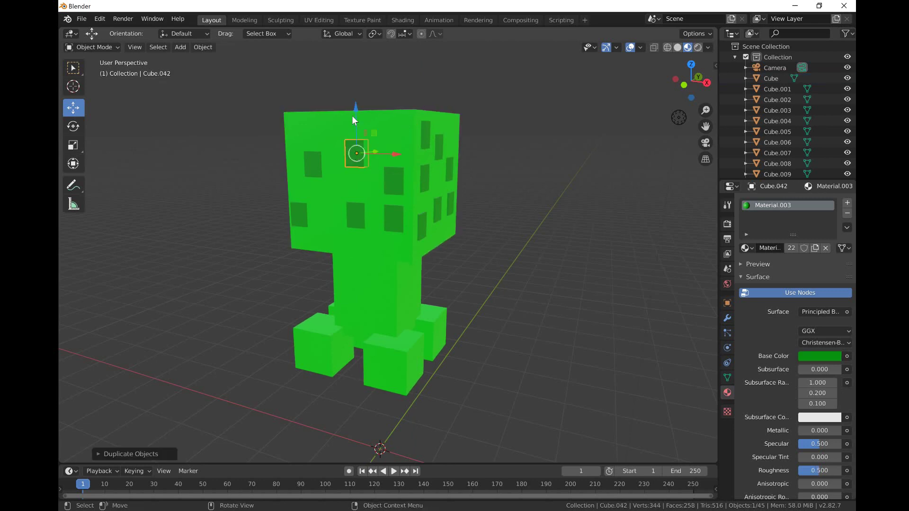
left_click_drag(353, 115, 364, 87)
left_click_drag(393, 129, 426, 129)
left_click_drag(385, 86, 388, 97)
Step: Duplicate the decorated side's top rear cube and move the copy along Y through to the head's opposite side
middle_click_drag(388, 96, 450, 79)
key("shift+d")
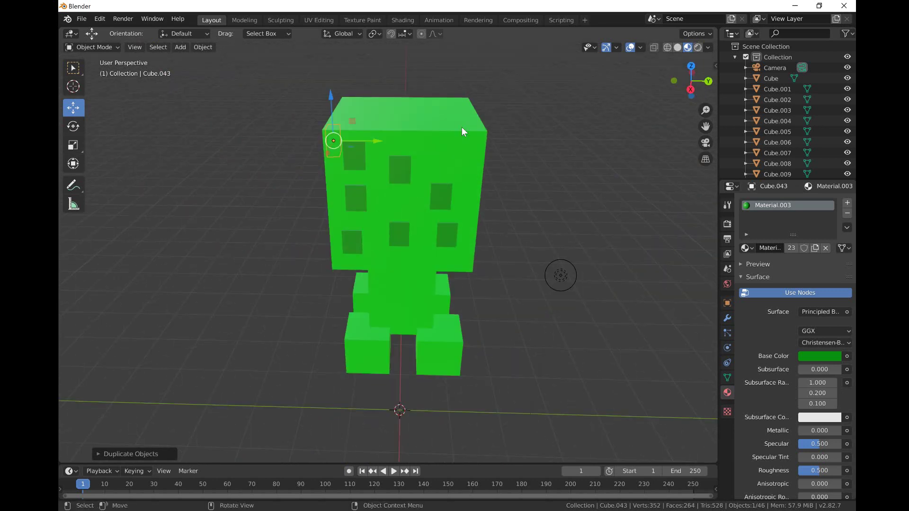
key("x")
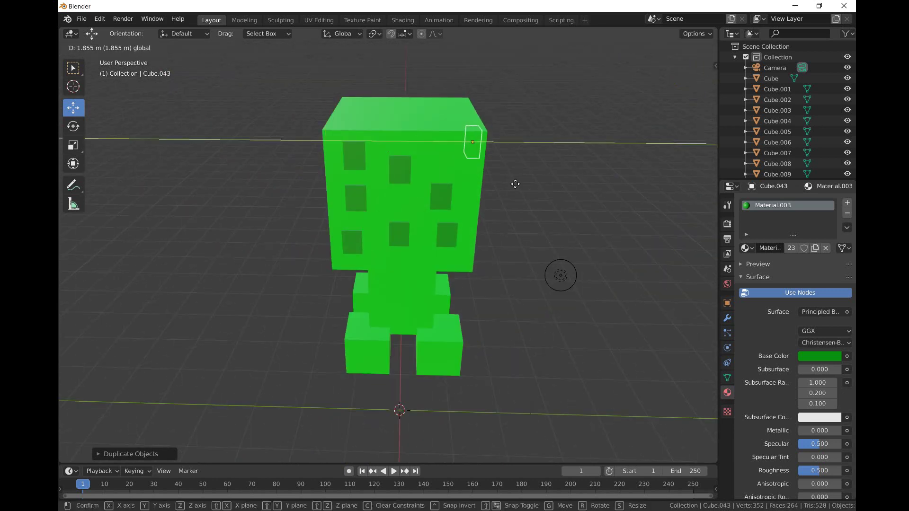
left_click(518, 184)
Step: Move the copied cube slightly outward along Y from the empty side face and duplicate it in place
middle_click_drag(518, 184, 377, 184)
key("shift+d")
right_click(376, 174)
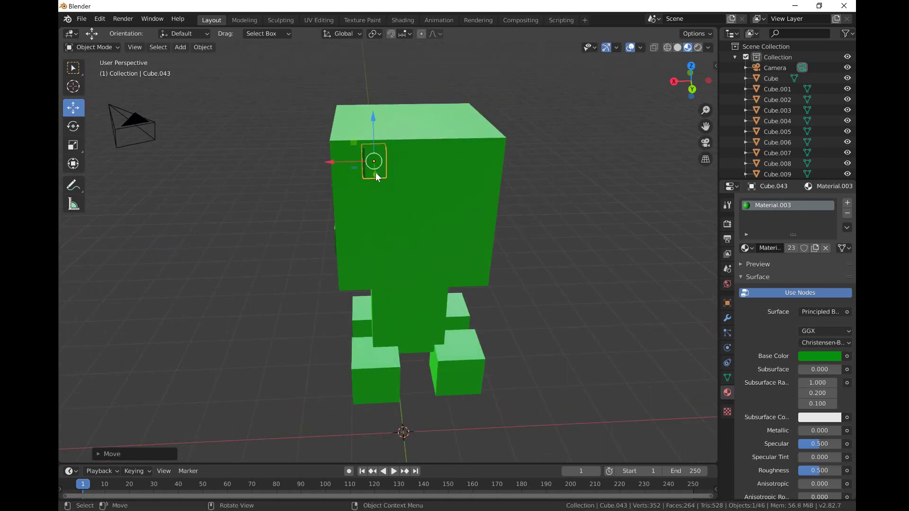
key("g")
right_click(401, 176)
key("ctrl+z")
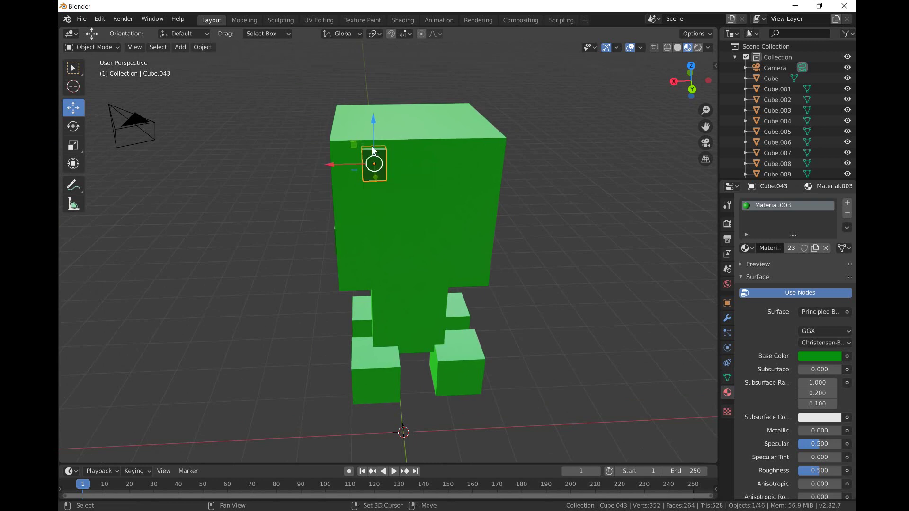
key("shift+d")
right_click(453, 161)
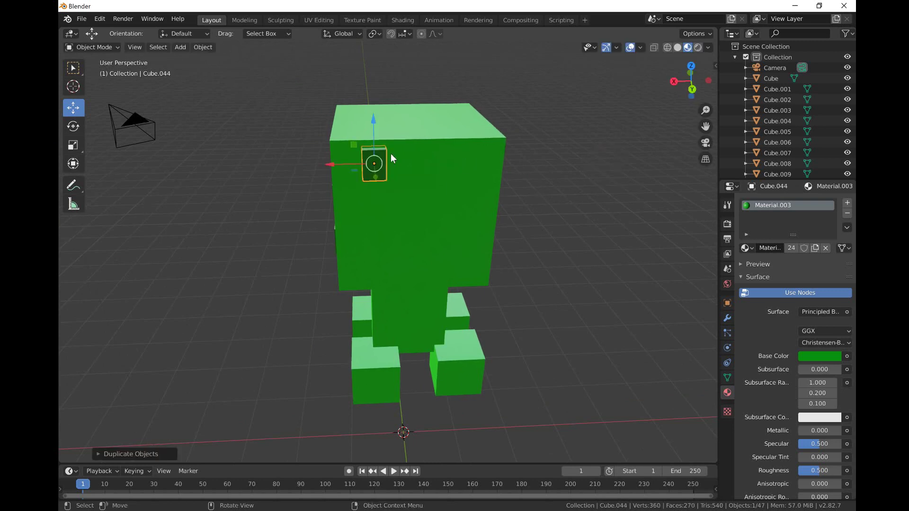
left_click(348, 161)
key("g")
left_click(365, 178)
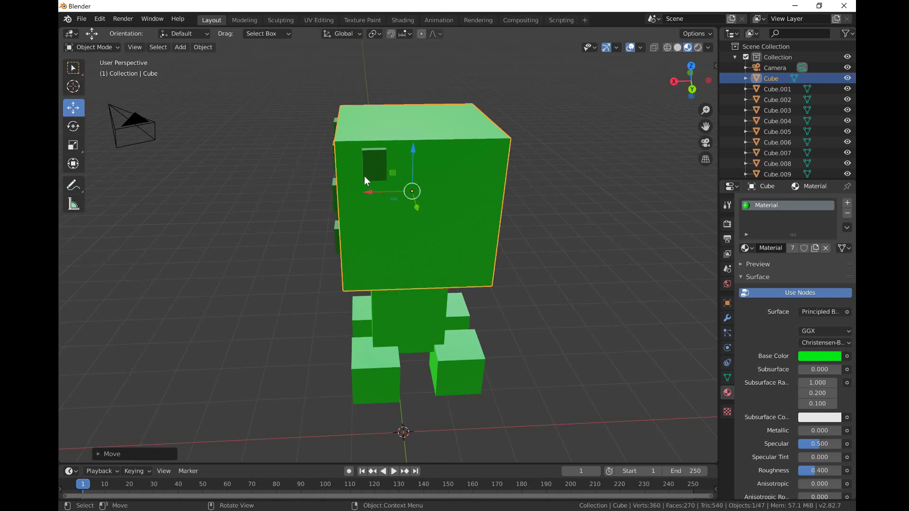
key("ctrl+z")
Step: Move one of the overlapping side cubes along X toward the face's middle and lower it slightly along Z
left_click(375, 165)
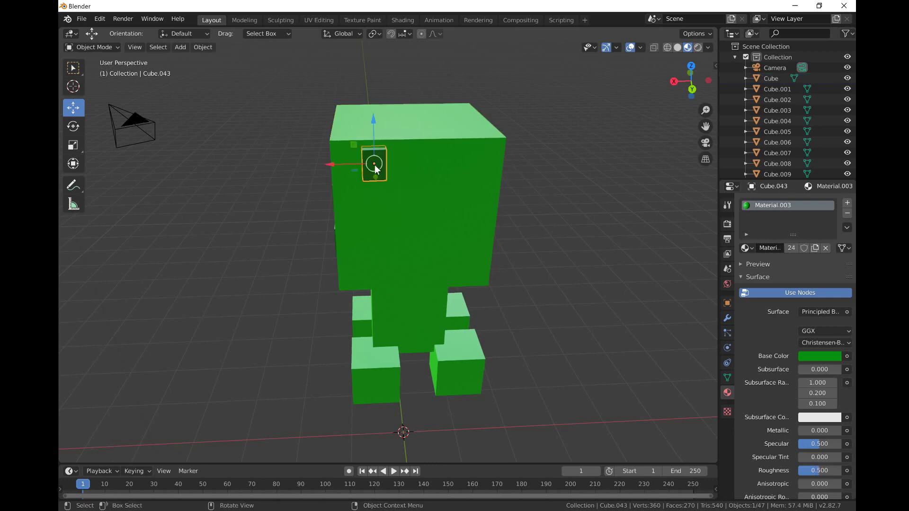
left_click_drag(351, 167, 434, 122)
key("g")
key("z")
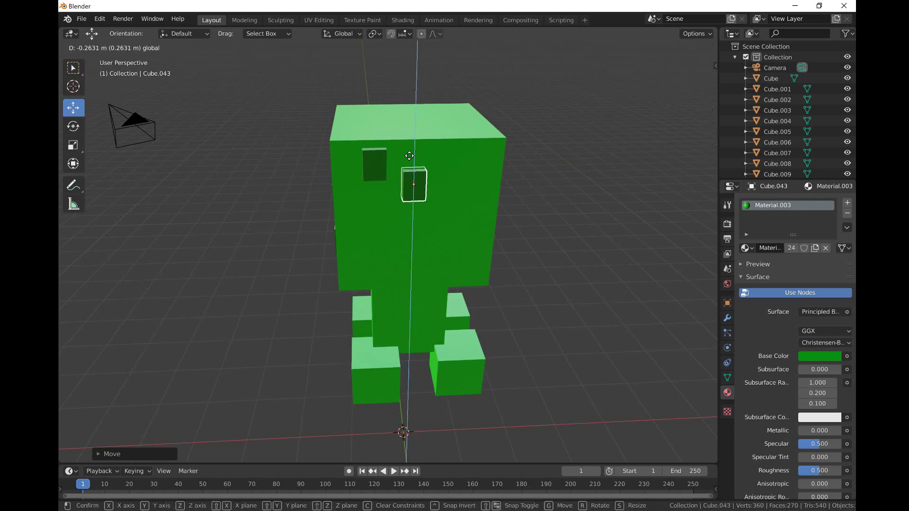
left_click_drag(411, 154, 415, 142)
Step: Duplicate the middle side cube and place the copy slightly higher and along X near the head's front edge
key("shift+d")
right_click(444, 164)
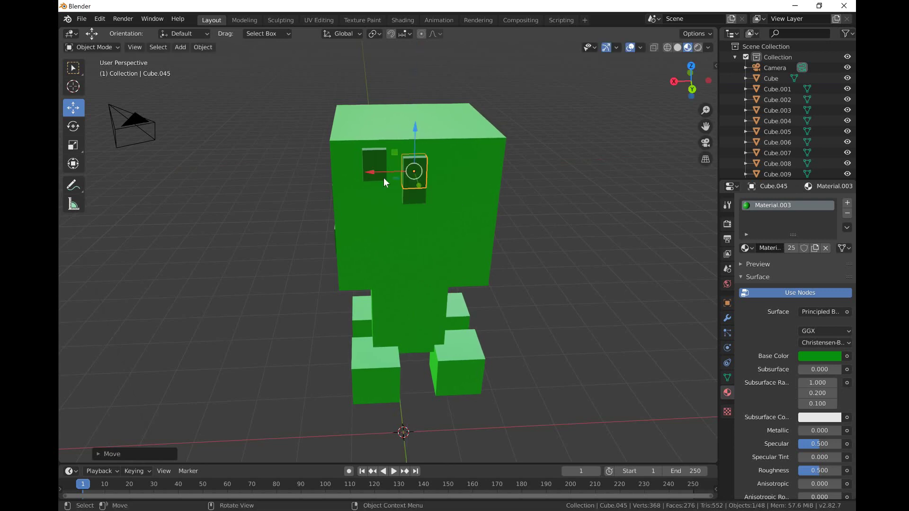
left_click_drag(384, 177, 456, 176)
Step: Place a duplicate of the upper front-edge cube below it, and another copy farther along X in the lower row
key("shift+d")
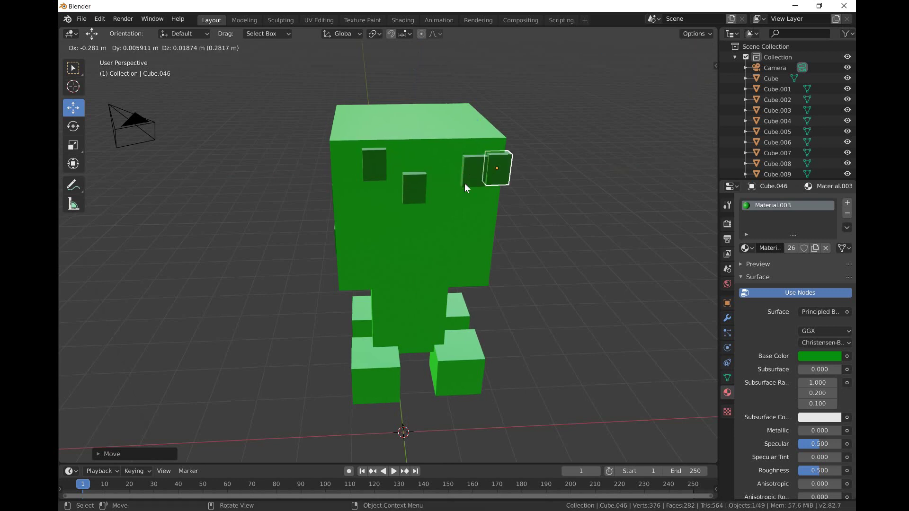
right_click(499, 113)
key("shift+d")
left_click(462, 192)
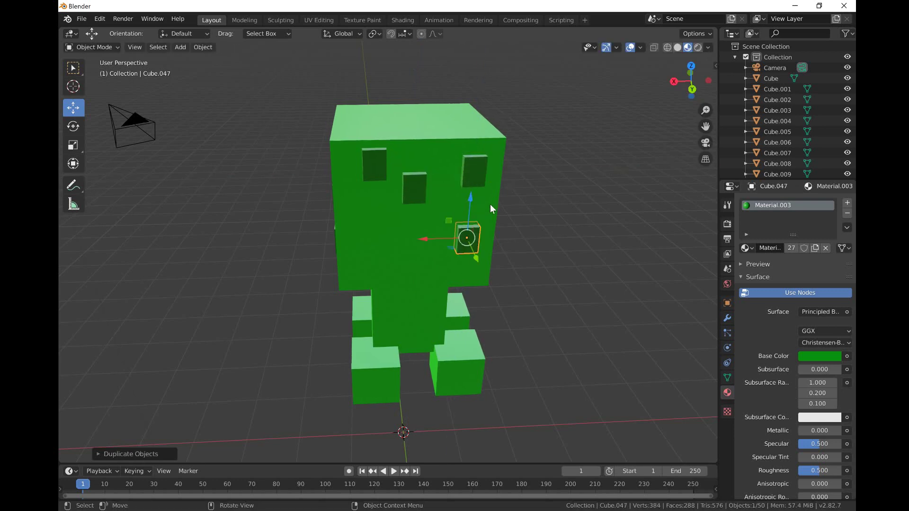
left_click(344, 251)
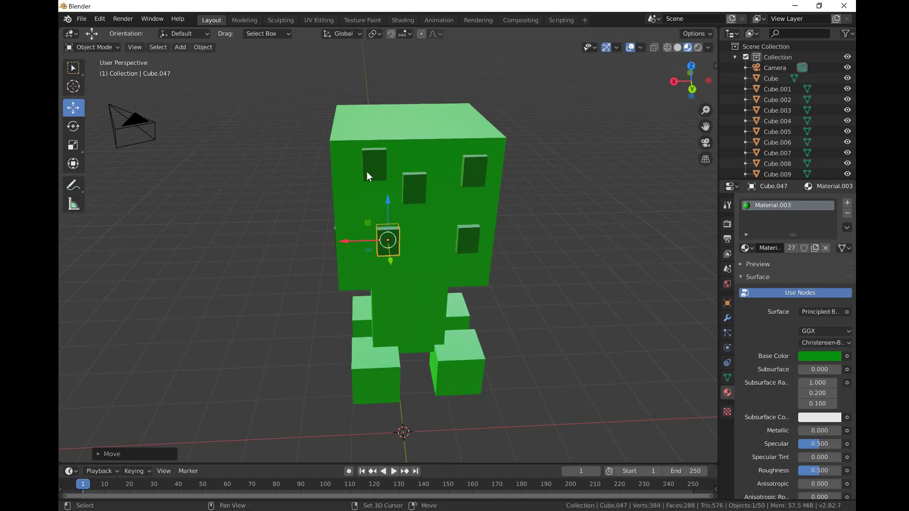
Step: Duplicate the lower rear cube and move the copy slightly down along Z and along X between the two lower cubes
key("shift+d")
key("z")
left_click(383, 238)
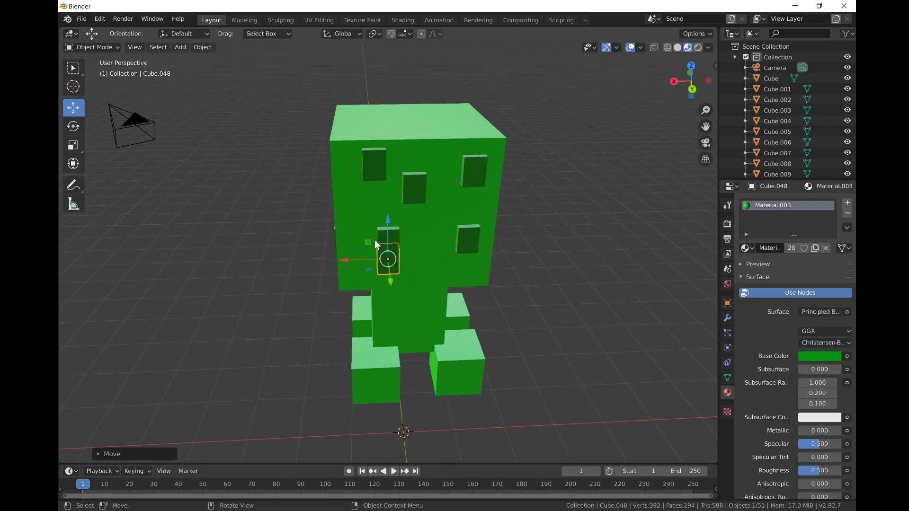
key("shift+d")
key("x")
left_click(417, 240)
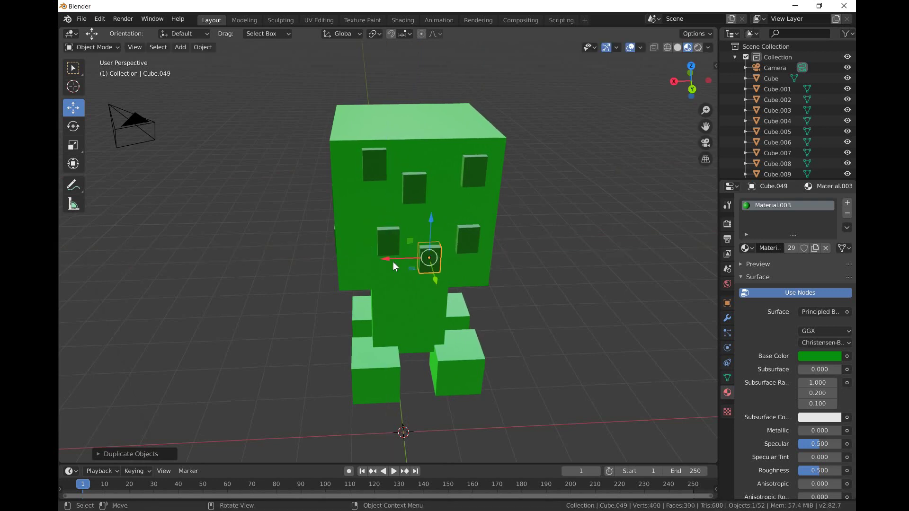
Step: Duplicate the lowest middle cube and move the copy along X and Z to sit near the back edge below the top rear cube
key("shift+d")
key("x")
key("z")
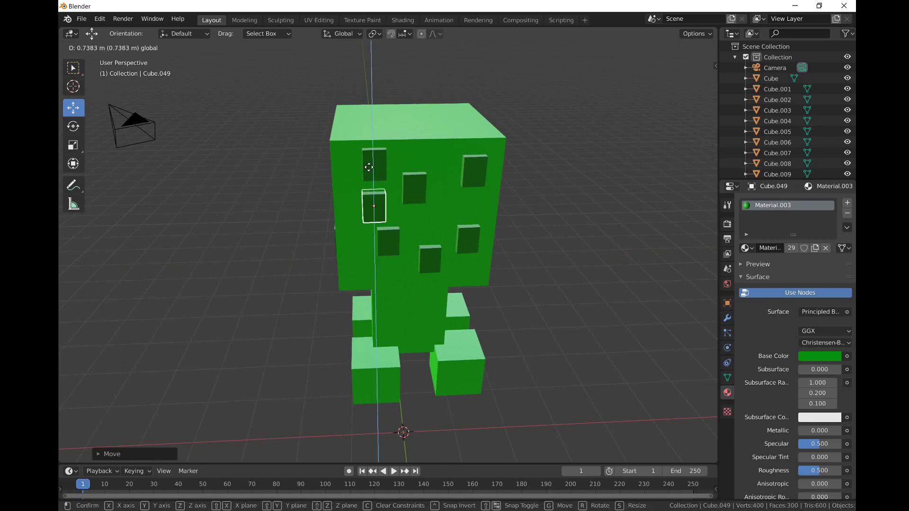
left_click(355, 189)
key("shift+d")
key("x")
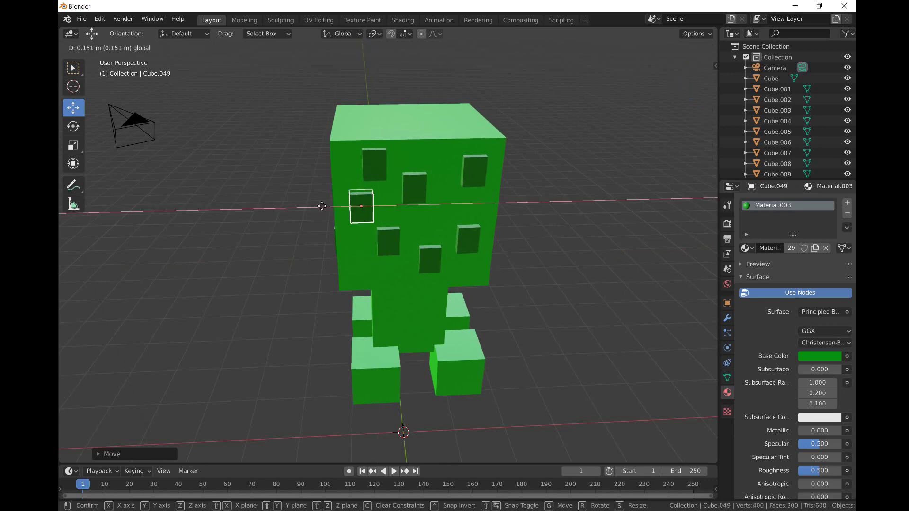
left_click(322, 205)
middle_click_drag(486, 278, 390, 160)
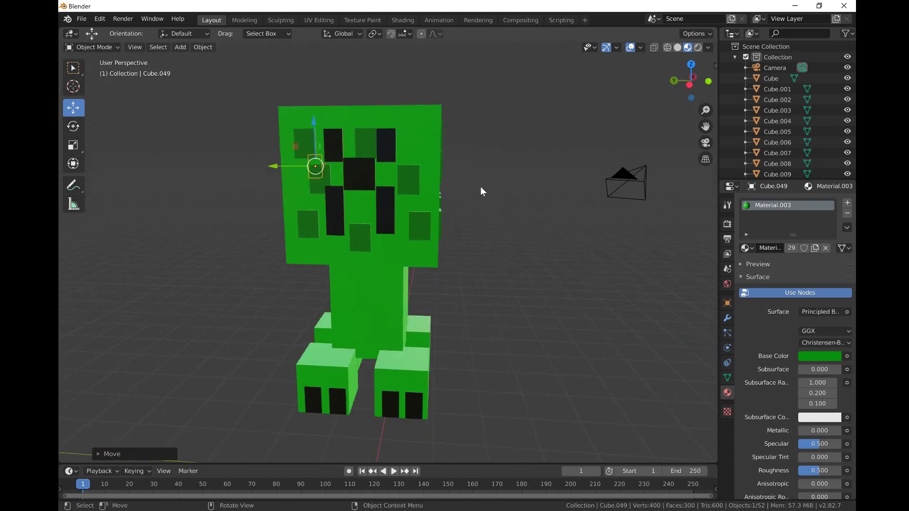
Step: Duplicate the face's upper side cube, raise the copy along Z and shift it along Y into the head's top corner
key("shift+d")
left_click(402, 143)
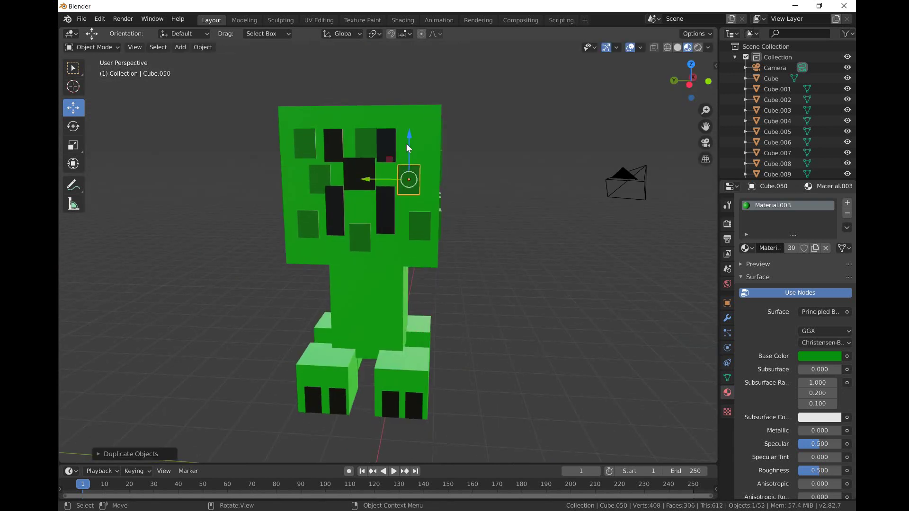
key("shift+d")
key("z")
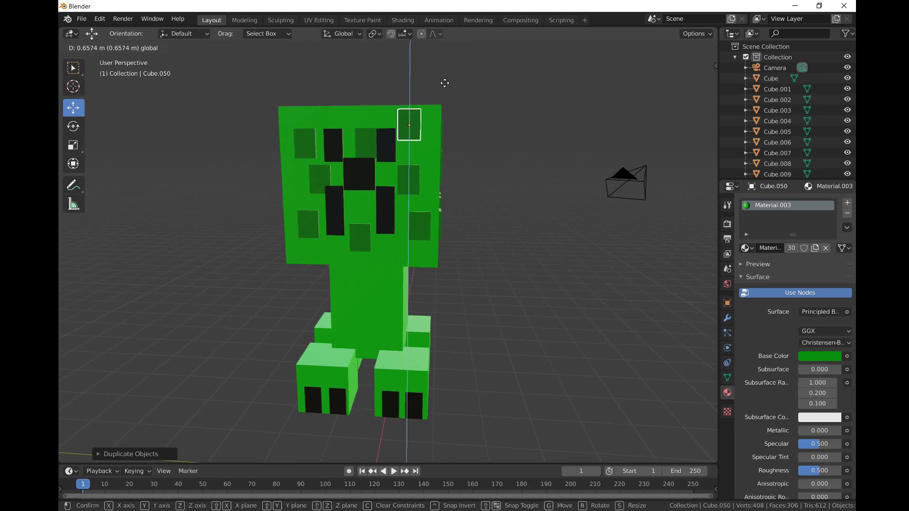
left_click(445, 84)
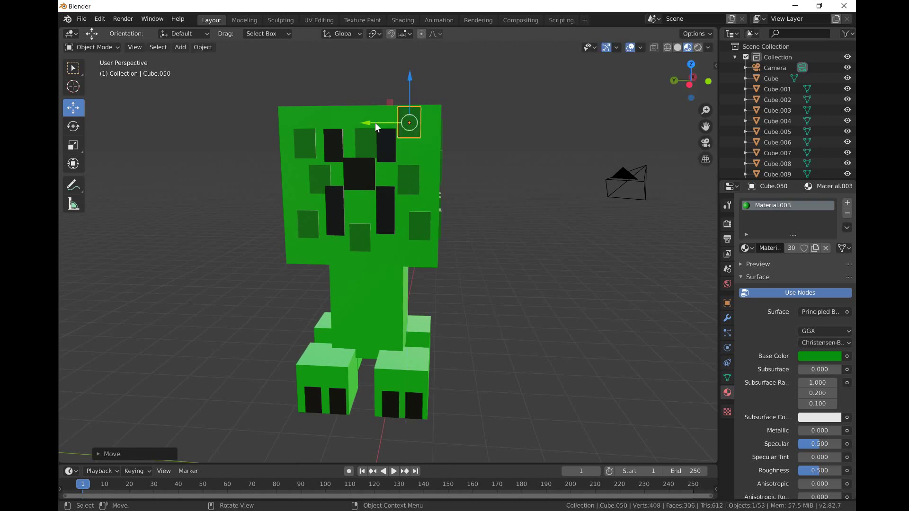
left_click_drag(375, 123, 393, 124)
left_click(561, 251)
Step: Push the lower middle detail cube on the head's side slightly inward along Y
middle_click_drag(561, 250, 417, 282)
left_click(438, 293)
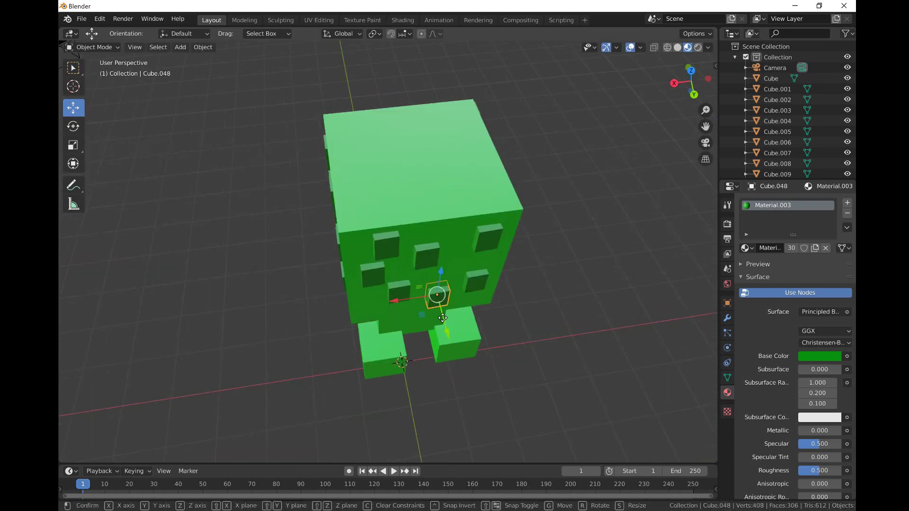
left_click_drag(445, 314, 445, 313)
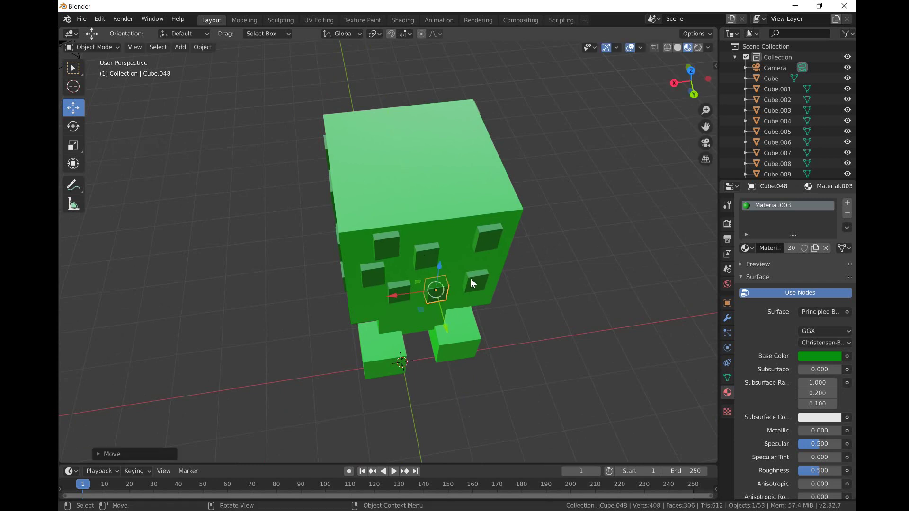
Step: Select the six other detail cubes on that head side and push them together slightly inward along Y
left_click(471, 279)
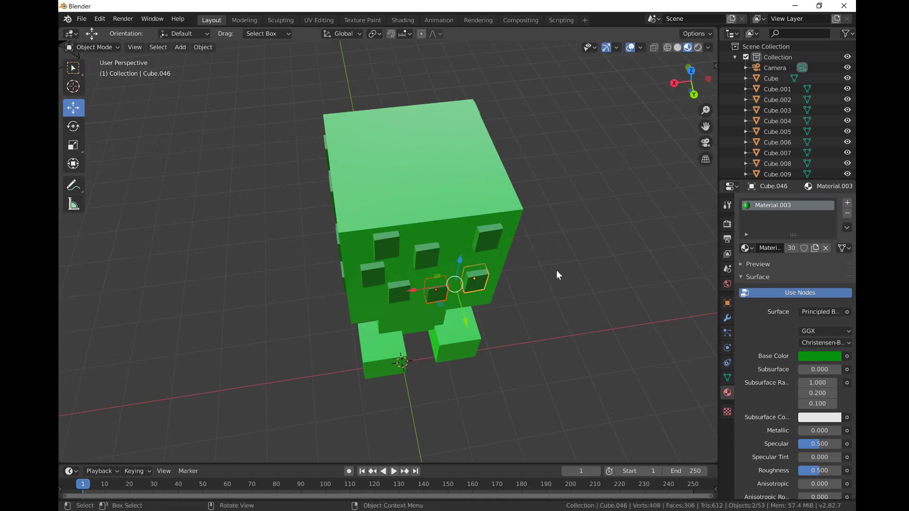
left_click(479, 239, "shift")
left_click(416, 263, "shift")
left_click(377, 242, "shift")
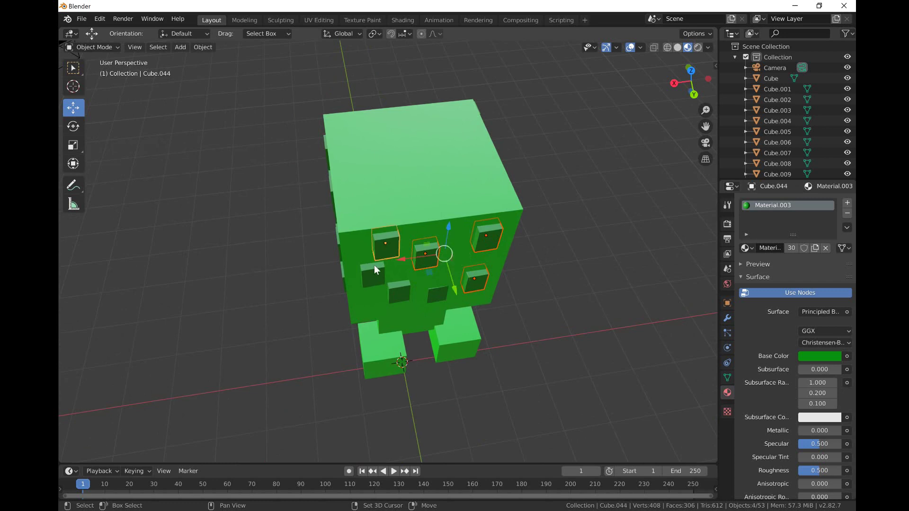
left_click(373, 275, "shift")
left_click(402, 286, "shift")
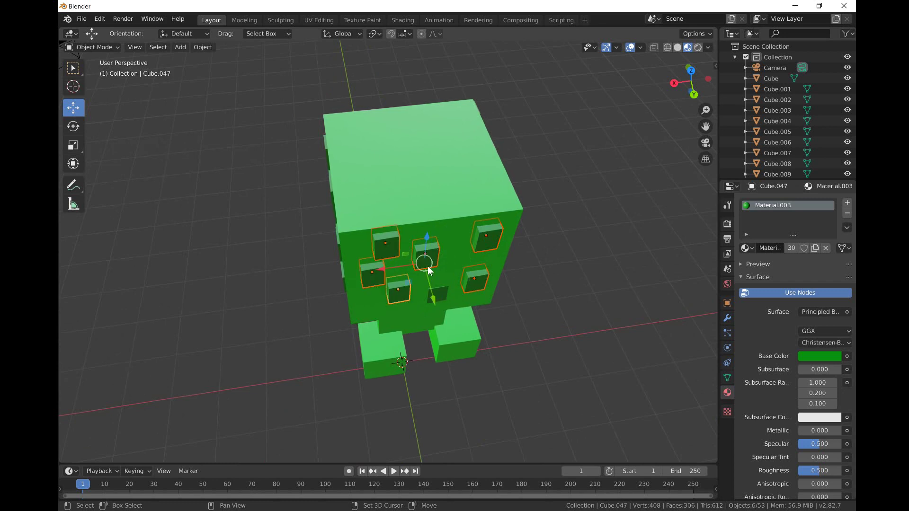
left_click_drag(436, 295, 435, 290)
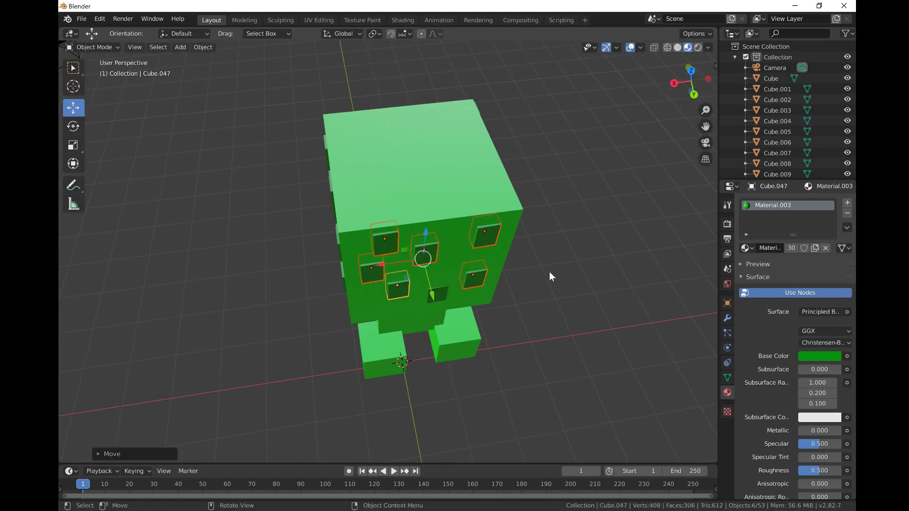
left_click(549, 272)
Step: Duplicate the lowest middle face cube, lower the copy along Z and push it along X into the body's front
middle_click_drag(561, 284, 266, 241)
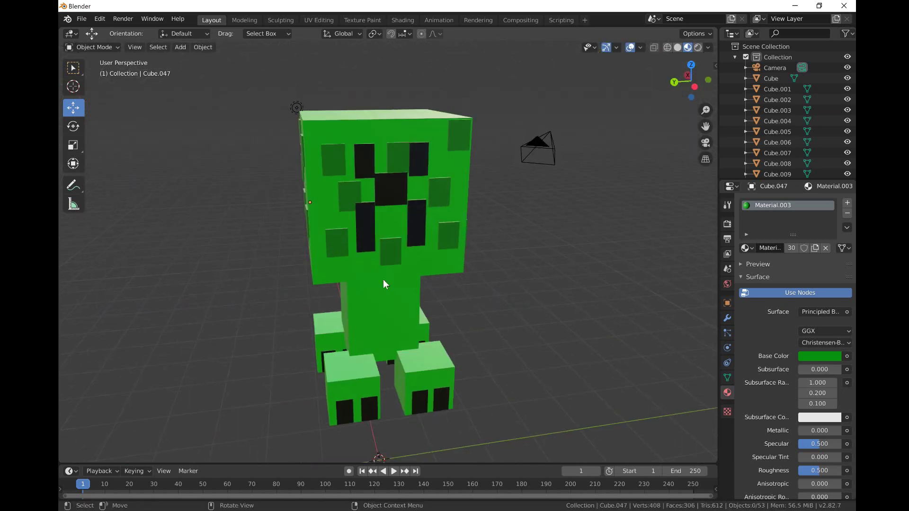
middle_click_drag(386, 283, 356, 223)
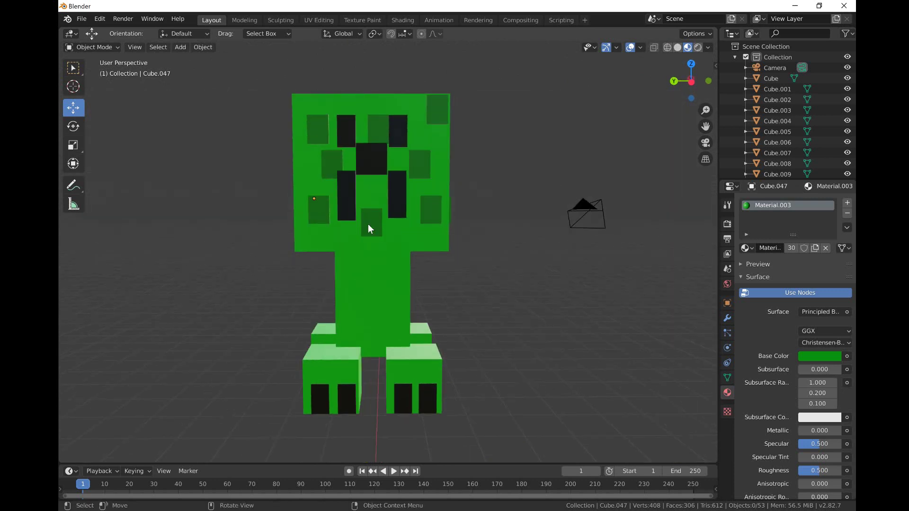
left_click(368, 224)
key("shift+d")
left_click(366, 228)
left_click_drag(372, 194, 372, 248)
middle_click_drag(372, 248, 434, 265)
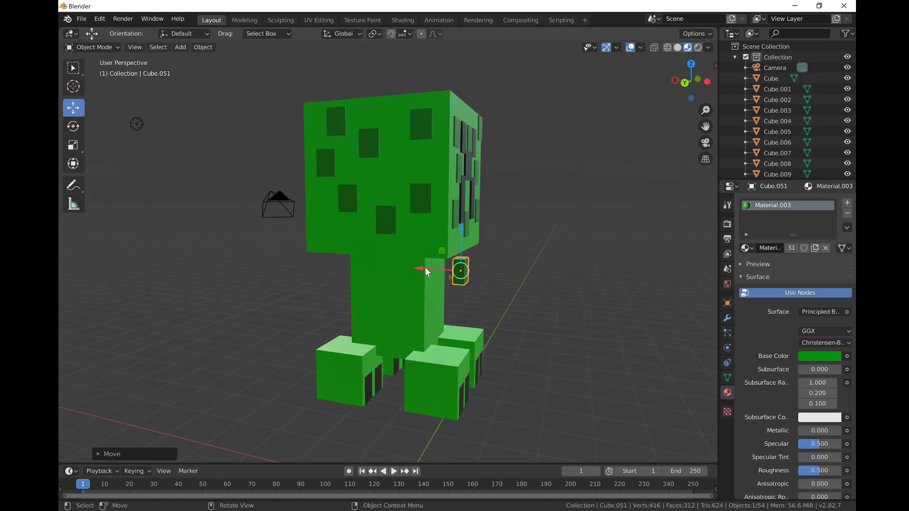
left_click_drag(426, 269, 393, 277)
middle_click_drag(393, 277, 308, 268)
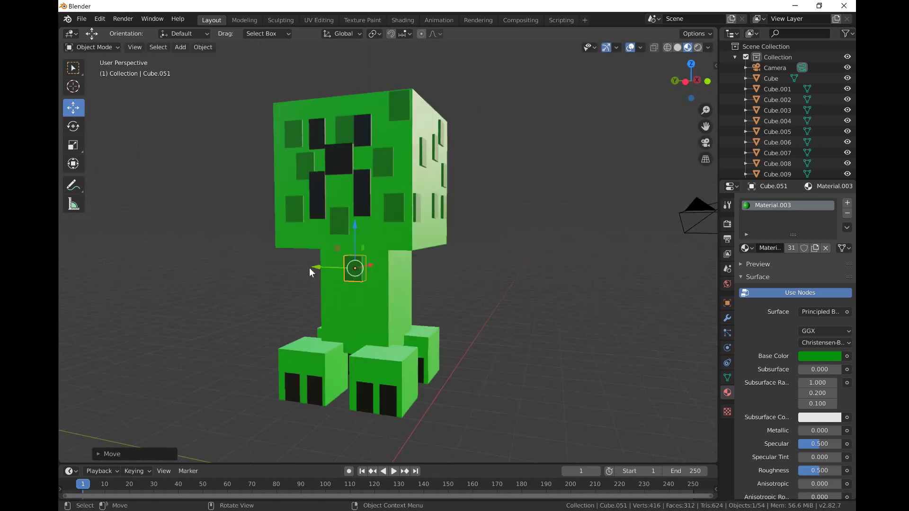
Step: Make two copies of the body's front cube and place them along Y in a row below it
key("shift+d")
right_click(323, 247)
left_click_drag(355, 237, 340, 297)
key("shift+d")
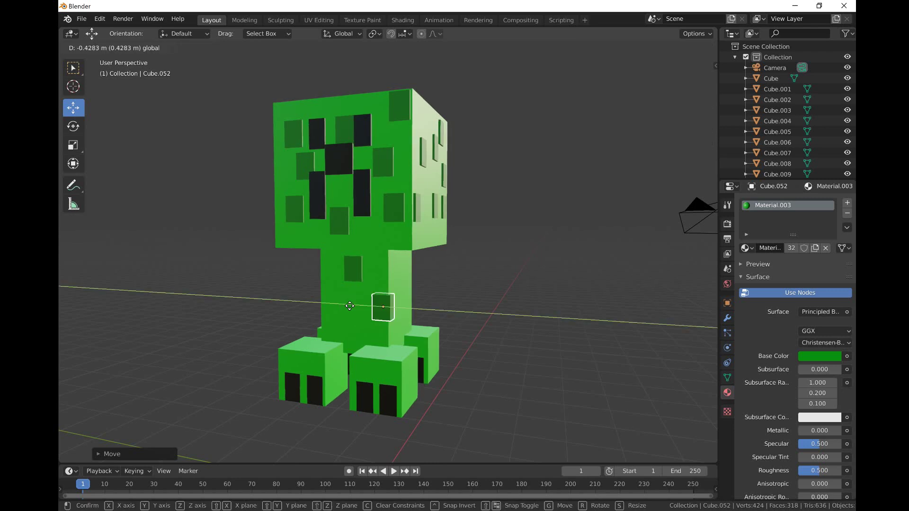
left_click(340, 303)
left_click_drag(334, 304, 309, 302)
Step: Duplicate the lower middle cube on the head's side, lower the copy along Z and push it along Y into the body's side
middle_click_drag(418, 300, 349, 238)
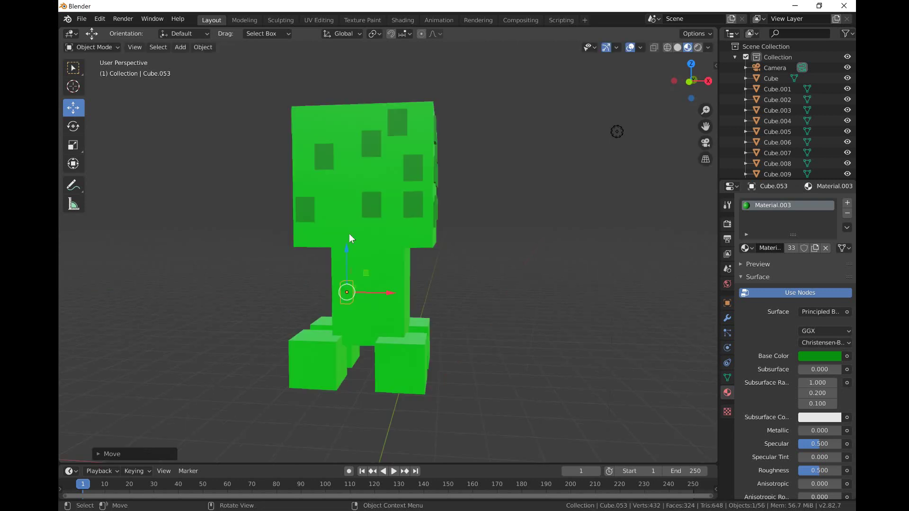
key("shift+d")
left_click(357, 200)
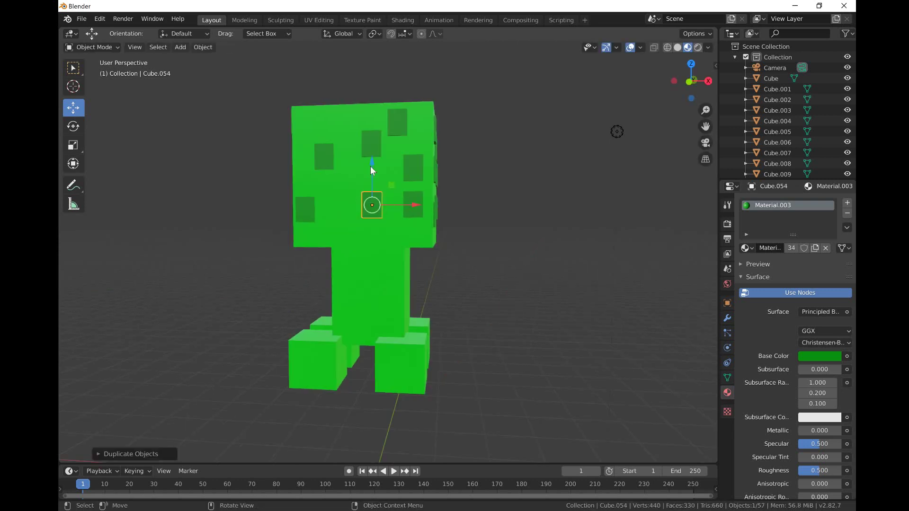
left_click_drag(370, 167, 363, 246)
middle_click_drag(363, 246, 397, 271)
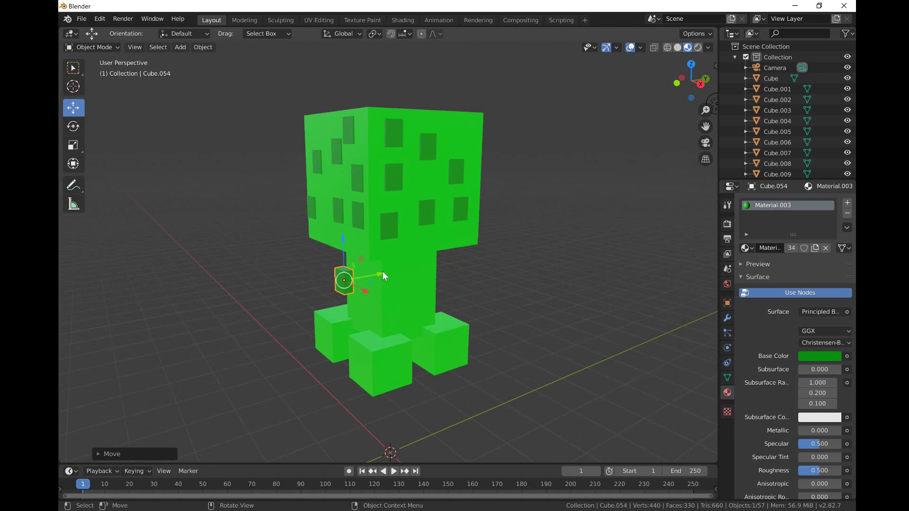
left_click_drag(383, 271, 424, 276)
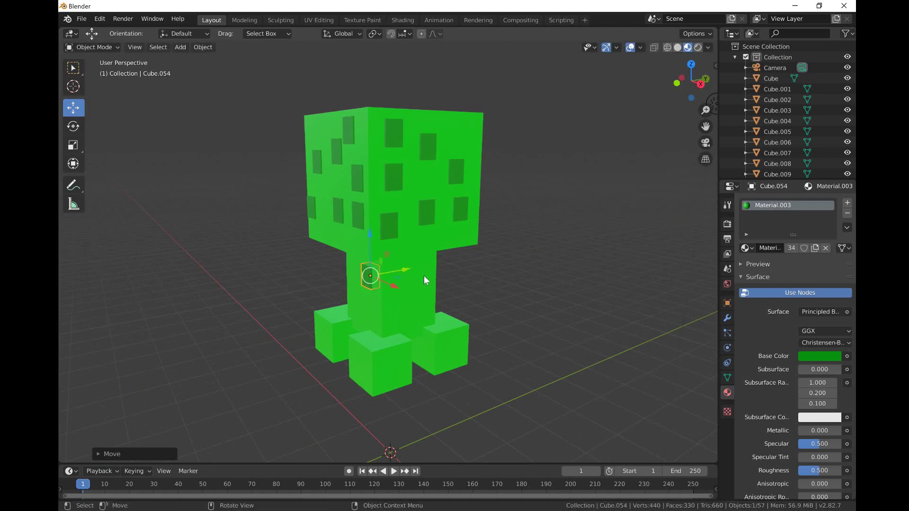
Step: Make two copies of the body's side cube, placing one directly below it and the other beside that one along X
key("shift+d")
left_click(432, 255)
right_click(433, 255)
middle_click_drag(402, 270, 474, 247)
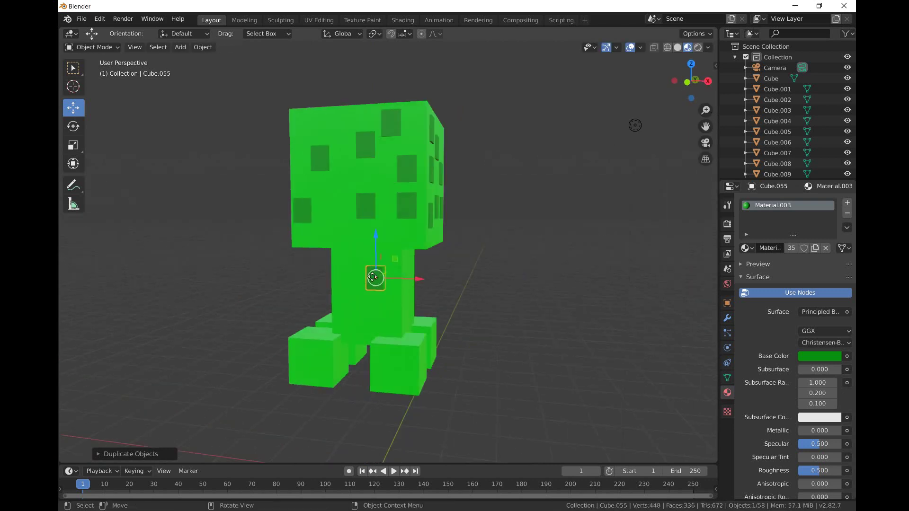
left_click_drag(374, 260, 361, 297)
key("shift+d")
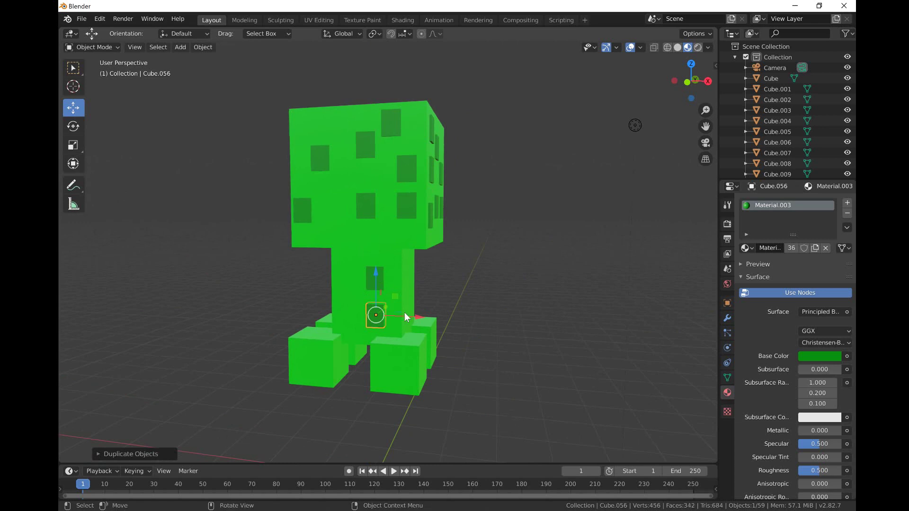
key("x")
left_click(342, 323)
Step: Duplicate a detail cube for the upper body and move the copy along X to the body's back face
middle_click_drag(343, 323, 172, 320)
key("shift+d")
key("z")
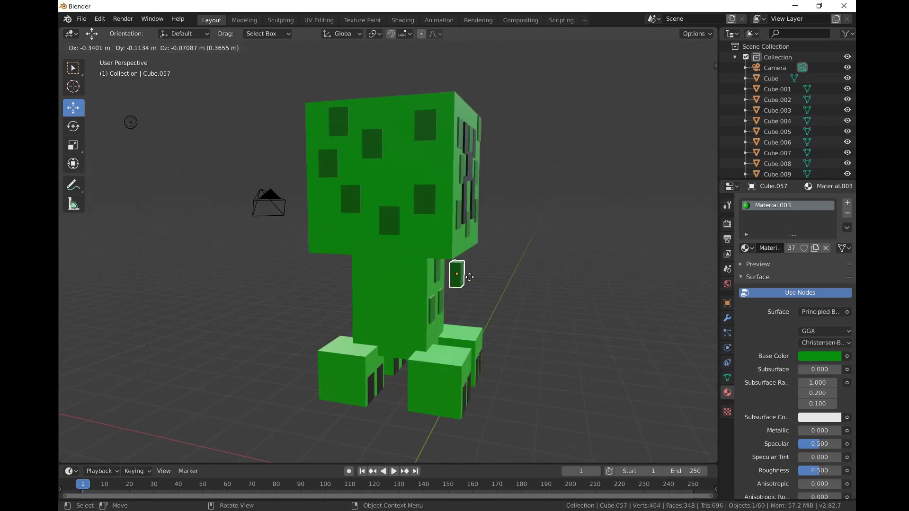
left_click(470, 300)
middle_click_drag(471, 301, 402, 289)
key("g")
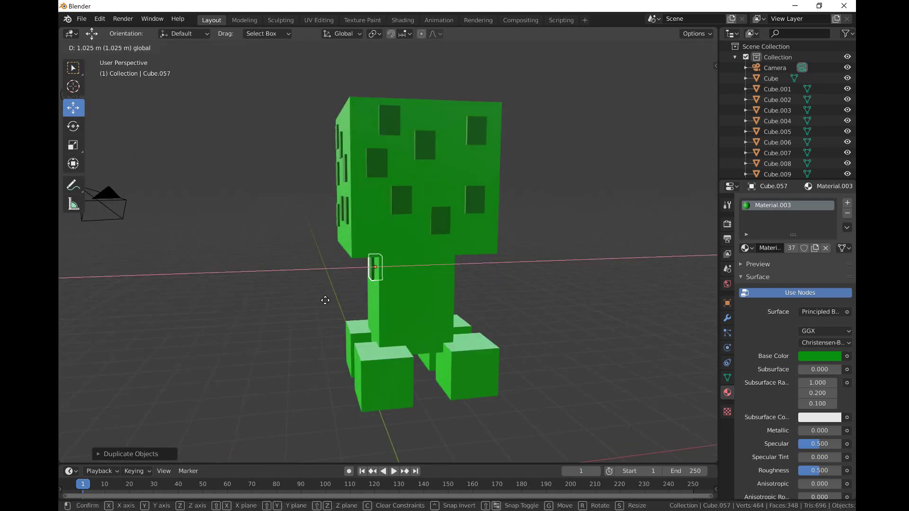
left_click(325, 300)
Step: Duplicate the upper cube on the body's side and move the copy along Y to the opposite side of the body
middle_click_drag(325, 301, 371, 275)
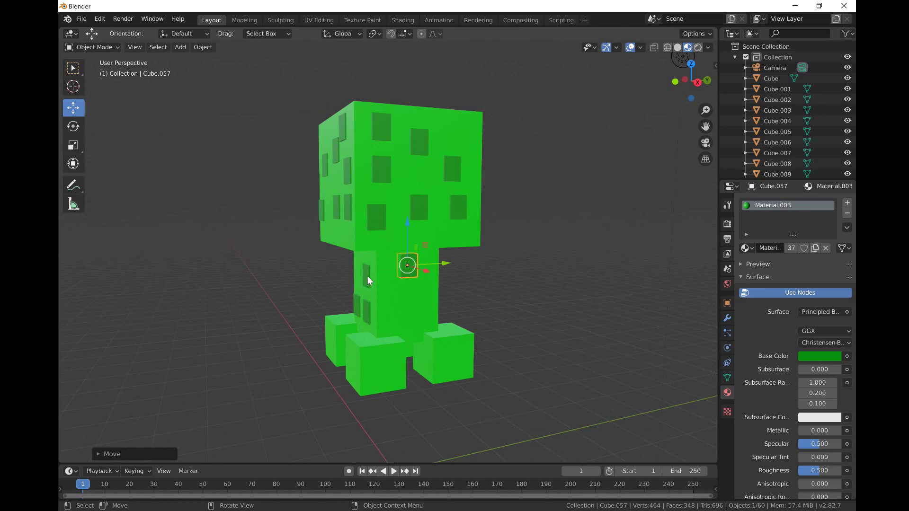
left_click(368, 277)
key("shift+d")
key("y")
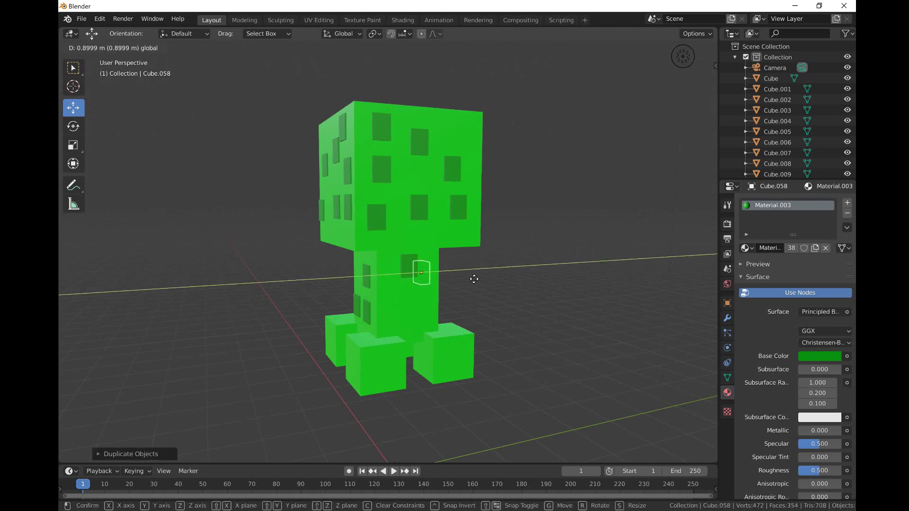
left_click(454, 297)
middle_click_drag(454, 297, 466, 274)
left_click_drag(465, 274, 460, 272)
Step: Duplicate the new body side cube, lower the copy along Z and shift it along X
key("shift+d")
key("Escape")
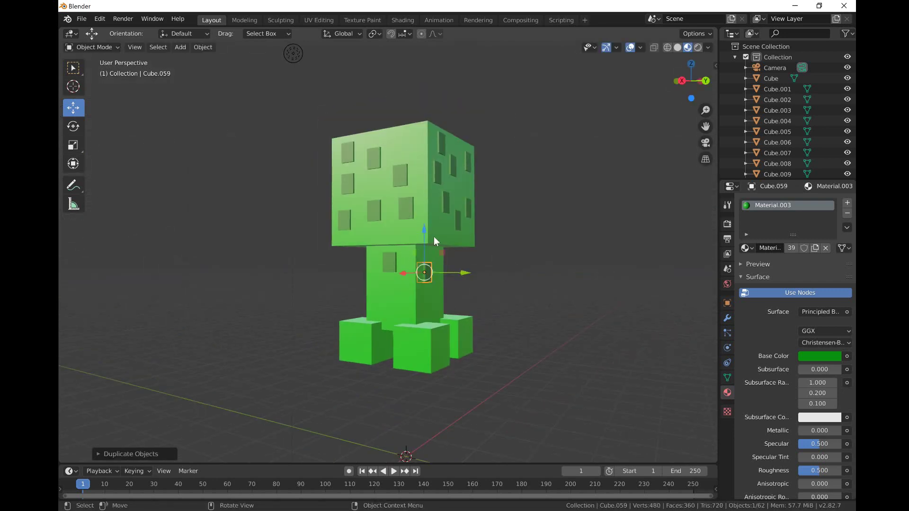
left_click_drag(424, 240, 423, 266)
key("g")
key("x")
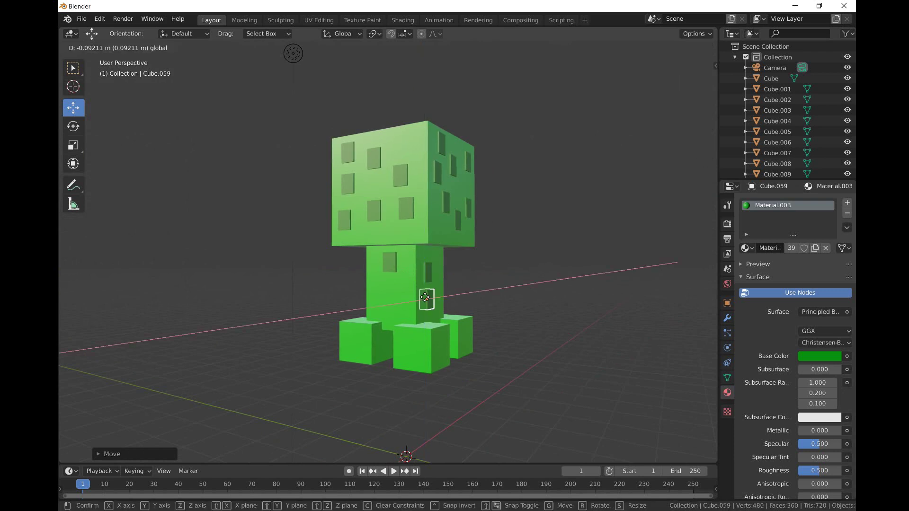
Step: Duplicate the cube on the body's back and lower the copy along Z
left_click(387, 262)
key("shift+d")
left_click(396, 246)
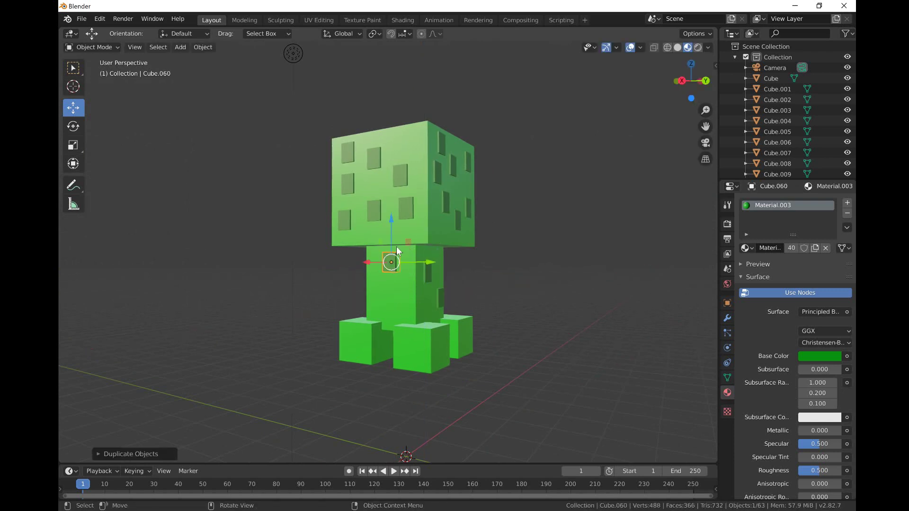
left_click_drag(396, 246, 382, 271)
key("g")
key("x")
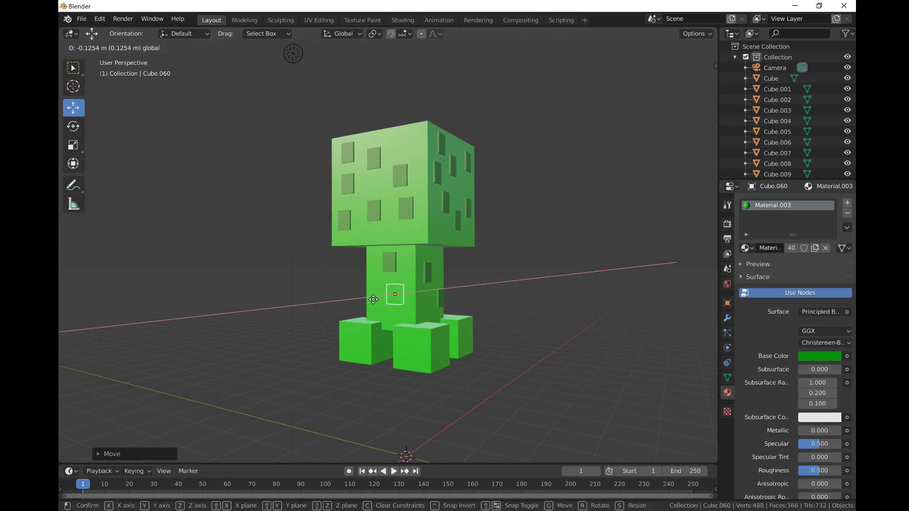
left_click(374, 300)
left_click(429, 289)
left_click(377, 290)
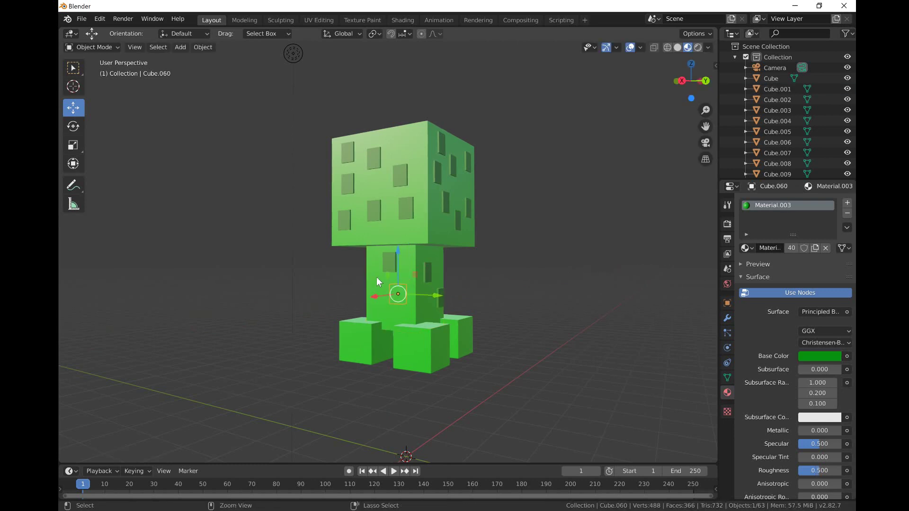
Step: Duplicate the lower back cube, shift the copy along Y to the body's edge and lower it slightly along Z
key("shift+d")
right_click(436, 292)
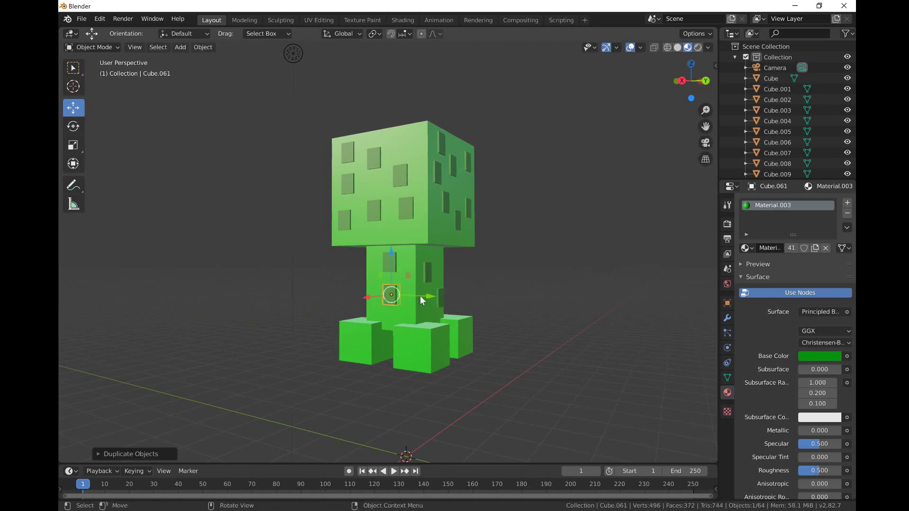
left_click_drag(419, 296, 402, 304)
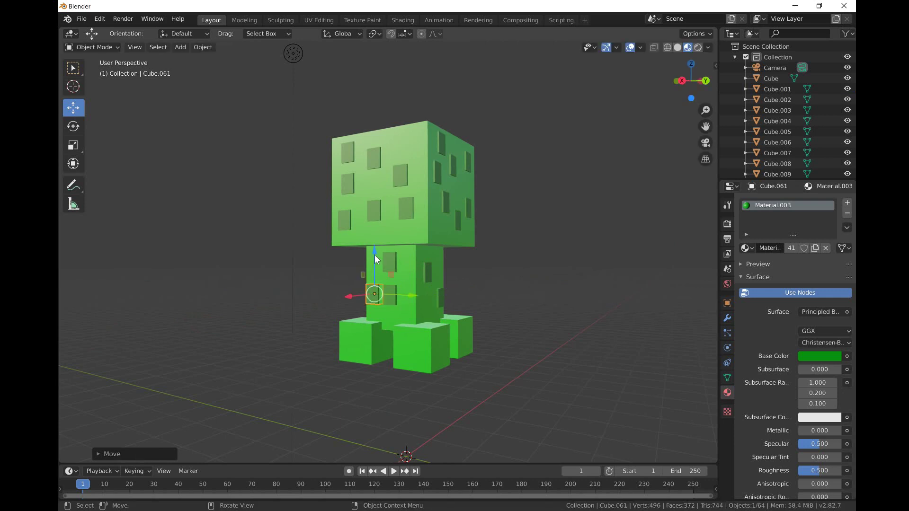
left_click_drag(374, 260, 369, 274)
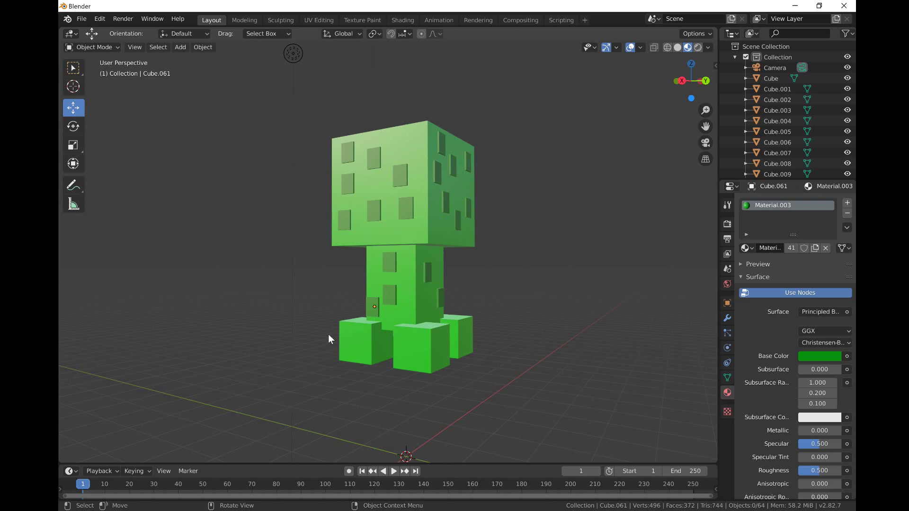
Step: Switch the viewport to rendered shading and move the light along X to the front of the creeper's head
middle_click_drag(471, 395, 489, 211)
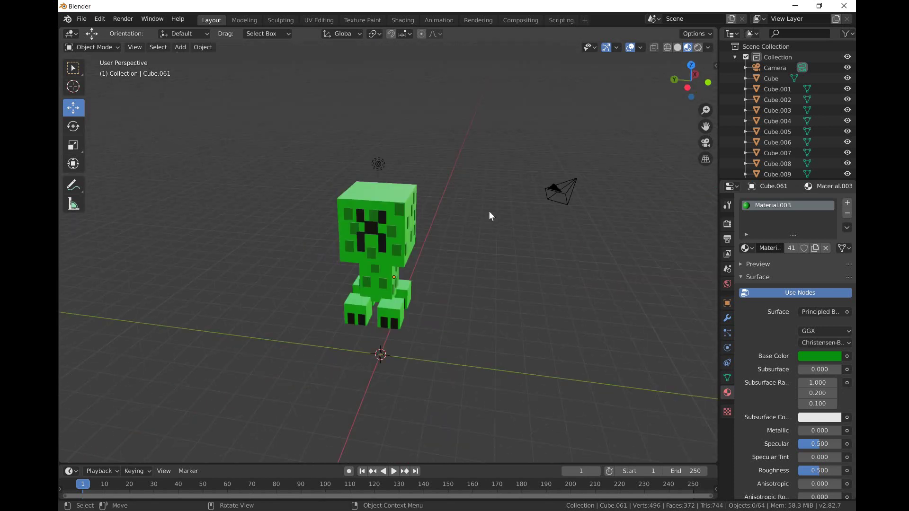
left_click(697, 48)
mouse_move(578, 226)
middle_mouse_down()
mouse_move(673, 187)
mouse_move(552, 247)
mouse_move(646, 264)
mouse_move(545, 253)
middle_mouse_up()
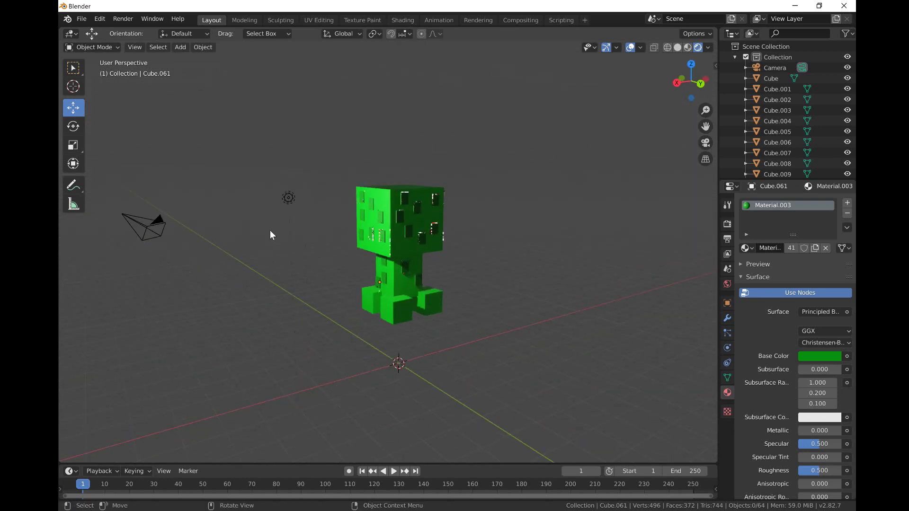
left_click(288, 197)
left_click_drag(243, 199, 444, 189)
middle_click_drag(444, 199, 689, 282)
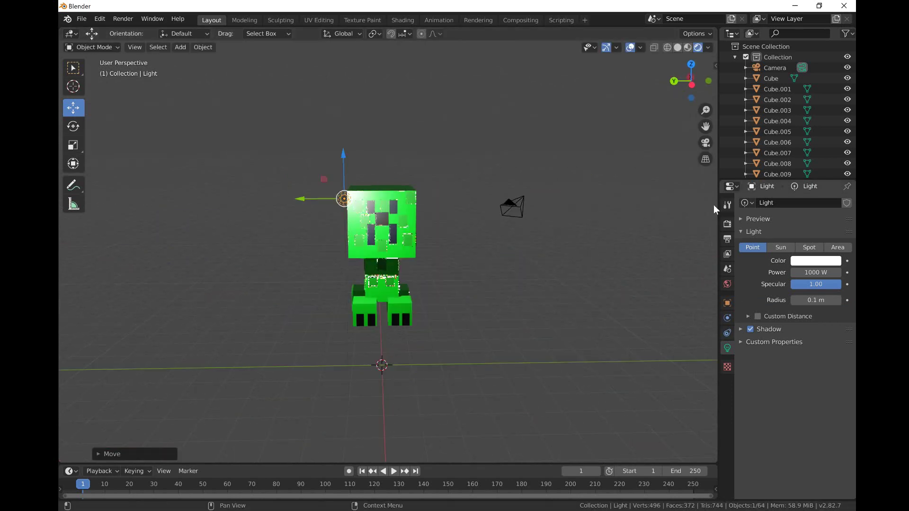
Step: Set the render engine to Cycles
left_click(726, 226)
left_click(828, 203)
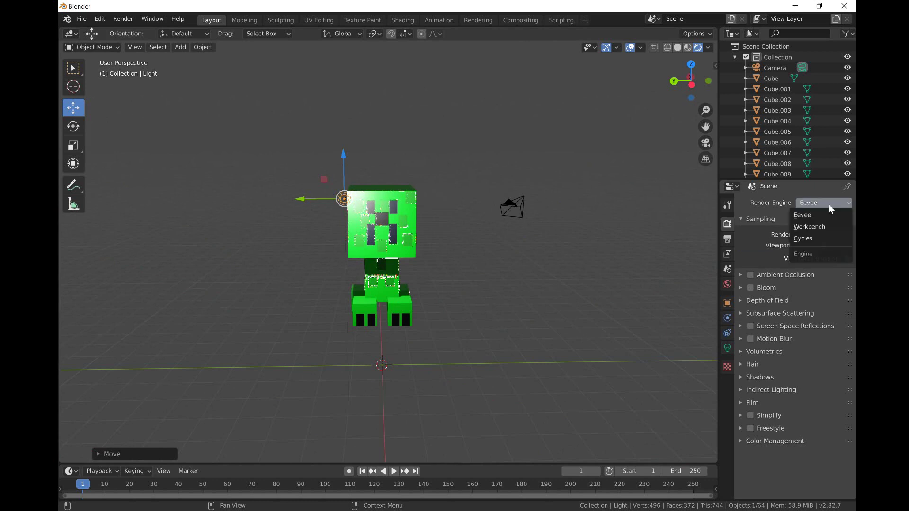
left_click(813, 234)
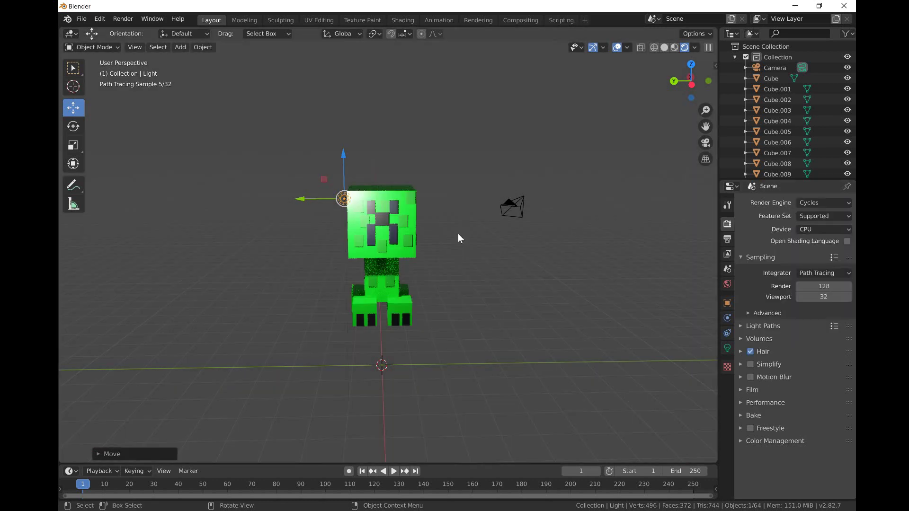
Step: Move the light farther away from the creeper's front and deselect it
mouse_move(458, 234)
middle_mouse_down()
mouse_move(449, 248)
mouse_move(419, 231)
mouse_move(352, 288)
mouse_move(383, 243)
mouse_move(361, 263)
middle_mouse_up()
left_click_drag(278, 225, 149, 340)
left_click(516, 278)
Step: Examine the rendered creeper's face, body and feet from different angles and distances
middle_click_drag(516, 278, 481, 262)
scroll(481, 260, "up", 1)
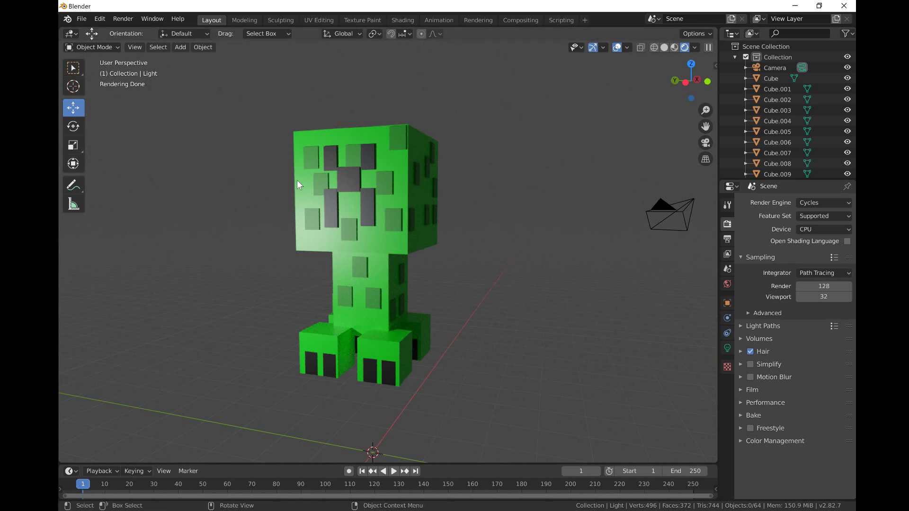
mouse_move(320, 206)
middle_mouse_down()
mouse_move(406, 198)
mouse_move(400, 252)
mouse_move(468, 186)
mouse_move(340, 234)
middle_mouse_up()
mouse_move(550, 322)
middle_mouse_down()
mouse_move(402, 203)
mouse_move(387, 151)
mouse_move(428, 143)
mouse_move(422, 222)
mouse_move(444, 170)
middle_mouse_up()
scroll(428, 143, "down", 3)
scroll(444, 170, "up", 5)
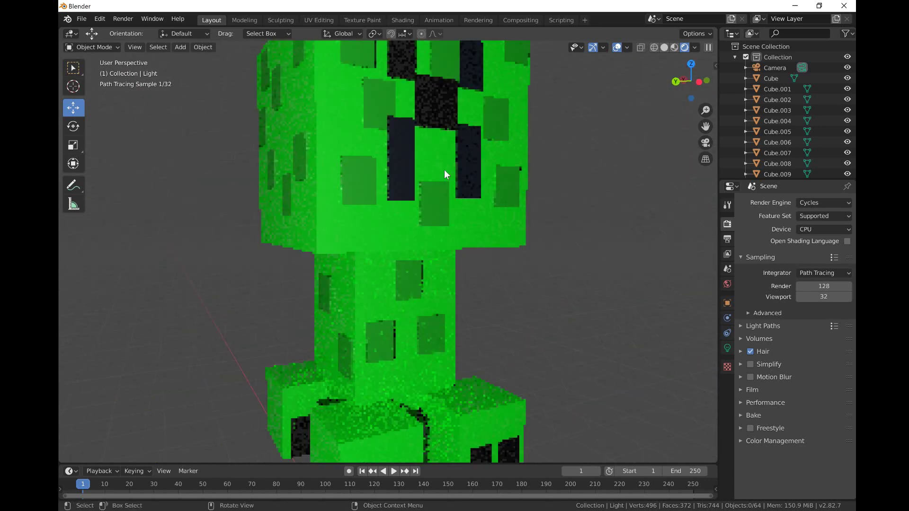
scroll(444, 169, "down", 1)
scroll(417, 169, "up", 1)
mouse_move(374, 315)
middle_mouse_down()
mouse_move(347, 324)
mouse_move(354, 245)
mouse_move(384, 287)
mouse_move(384, 343)
mouse_move(328, 352)
middle_mouse_up()
scroll(328, 351, "down", 2)
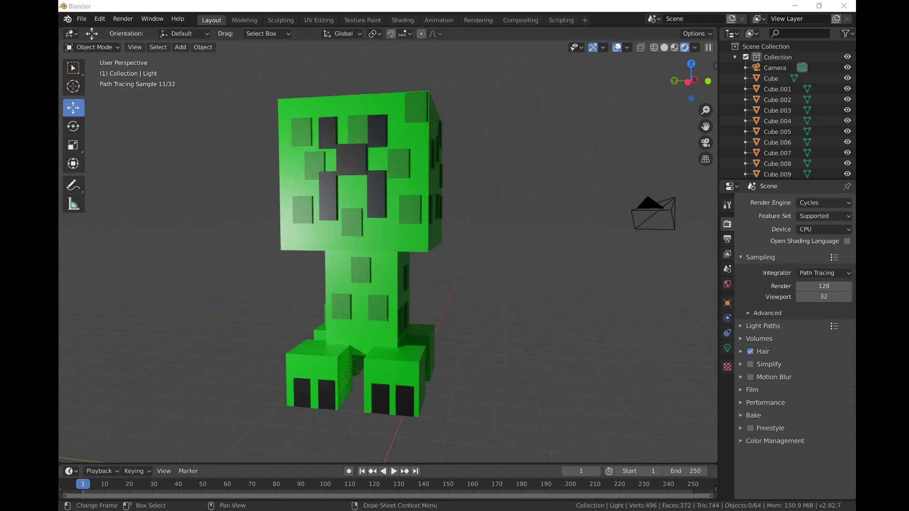